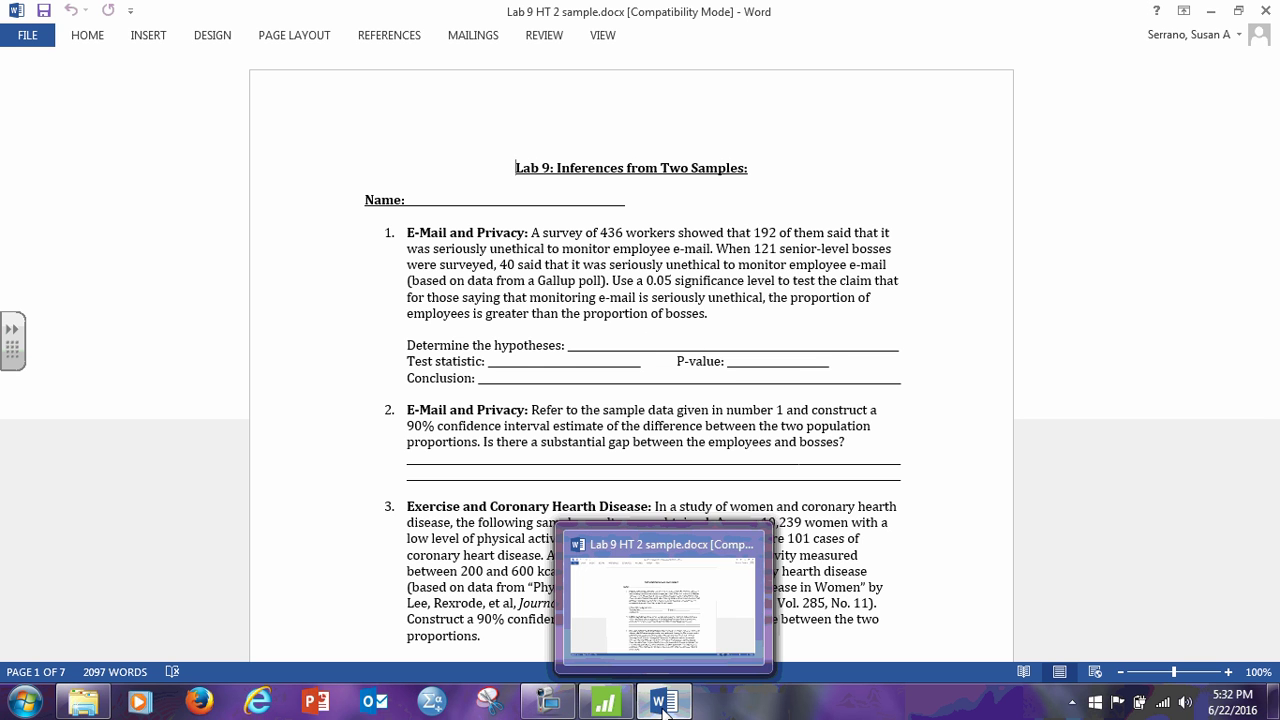
Step: Switch to Minitab and rearrange its windows so the Session window is uncovered and the MHEALTH.MTW worksheet sits below it
{"action": "left_click", "coordinate": [606, 705]}
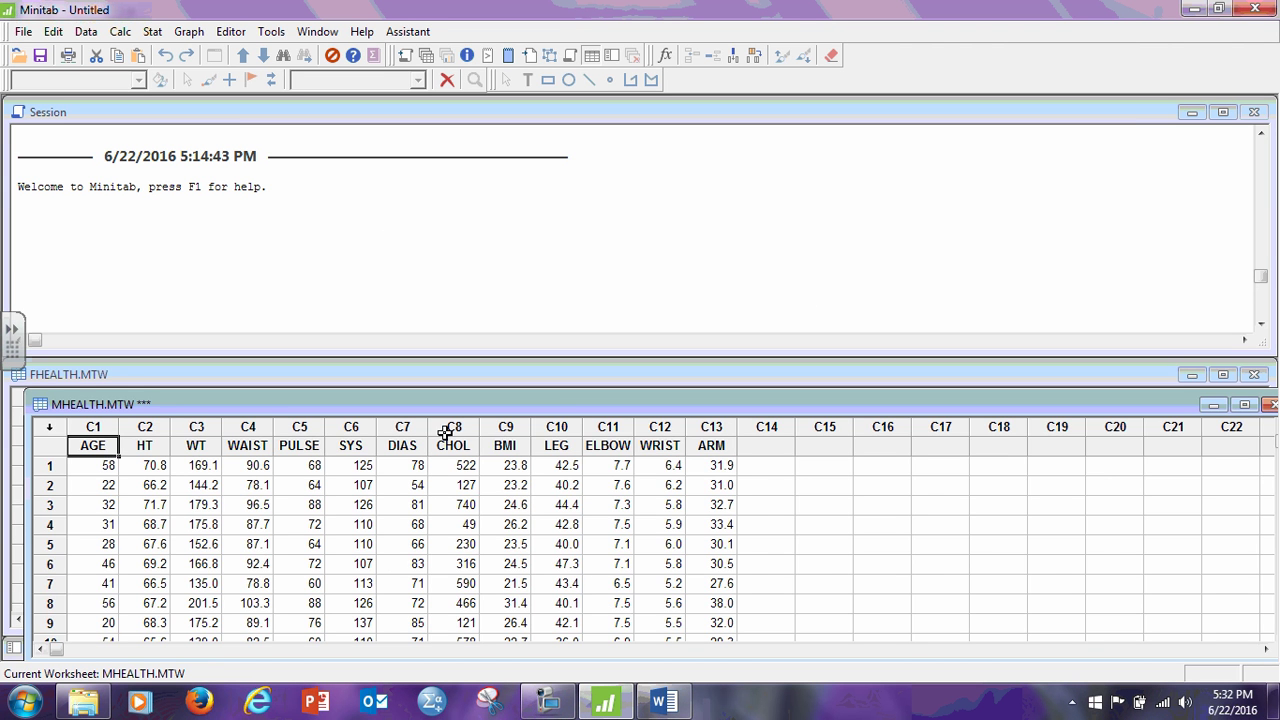
{"action": "left_click_drag", "start_coordinate": [449, 402], "coordinate": [468, 326]}
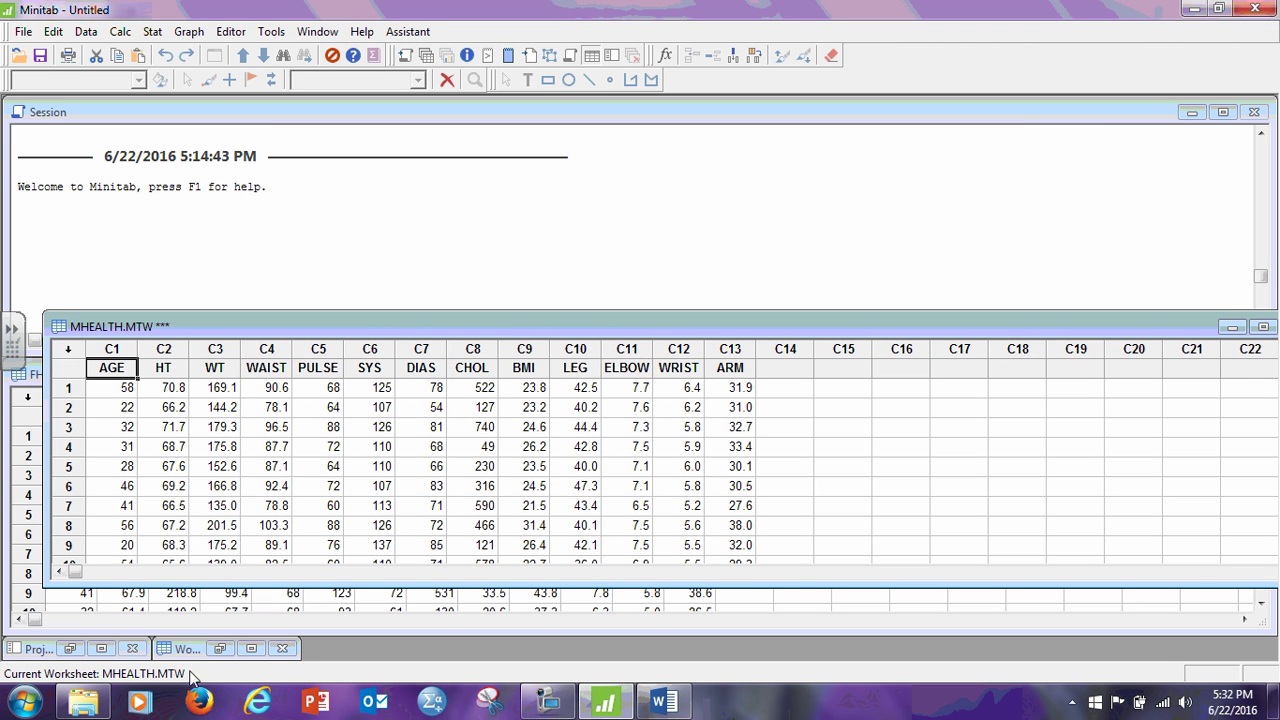
{"action": "left_click", "coordinate": [251, 649]}
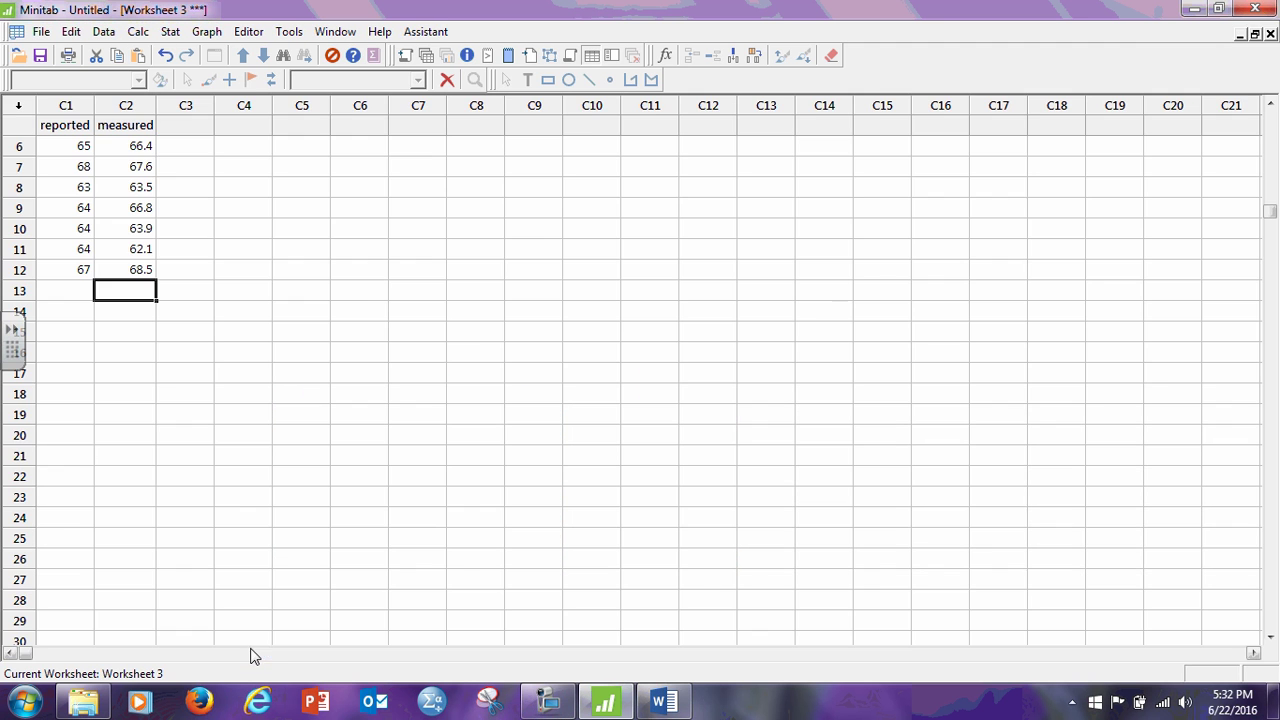
{"action": "left_click", "coordinate": [1216, 10]}
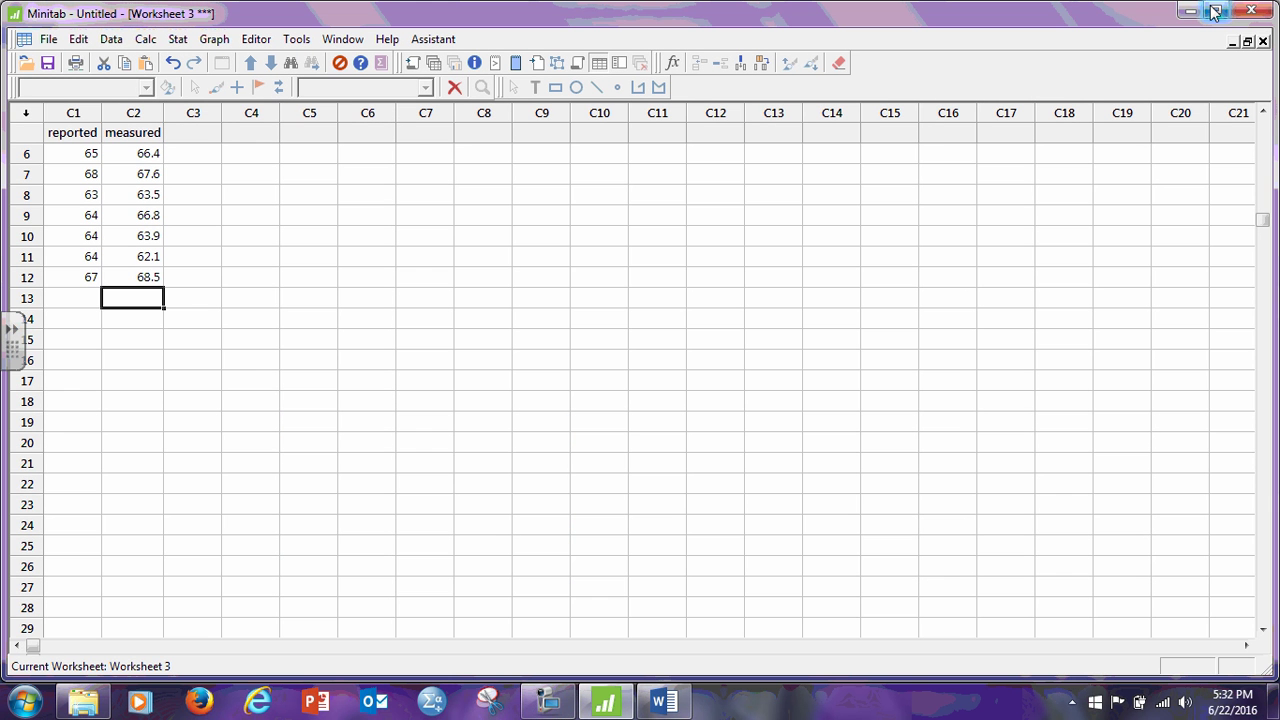
{"action": "left_click", "coordinate": [1247, 42]}
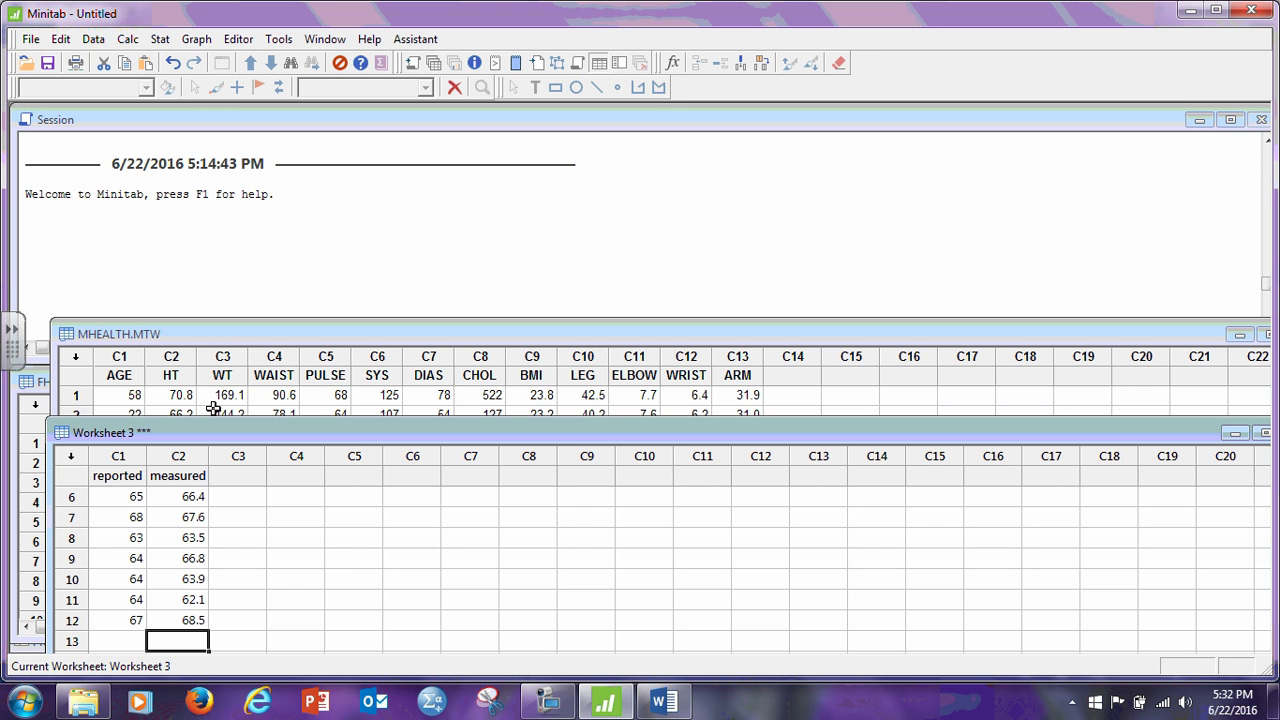
{"action": "left_click_drag", "start_coordinate": [222, 346], "coordinate": [199, 487]}
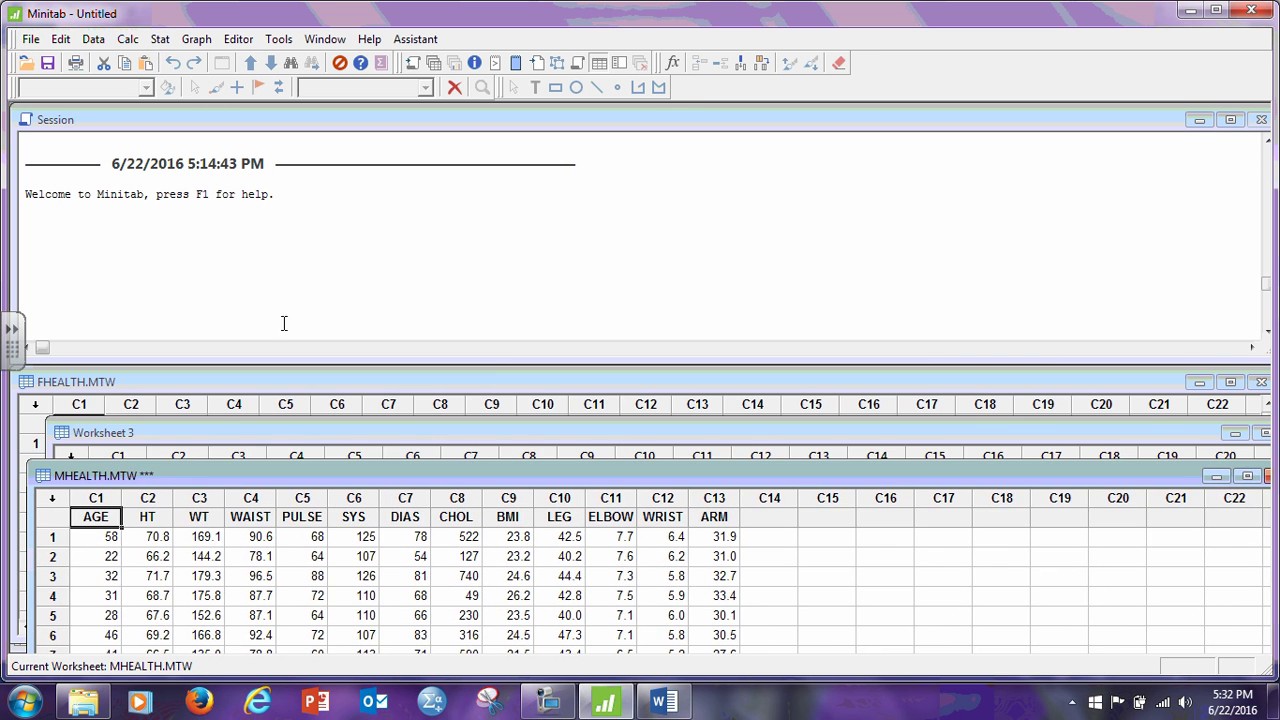
Step: Open the 2 Proportions test and set its input type to summarized data
{"action": "left_click", "coordinate": [159, 40]}
{"action": "mouse_move", "coordinate": [180, 62]}
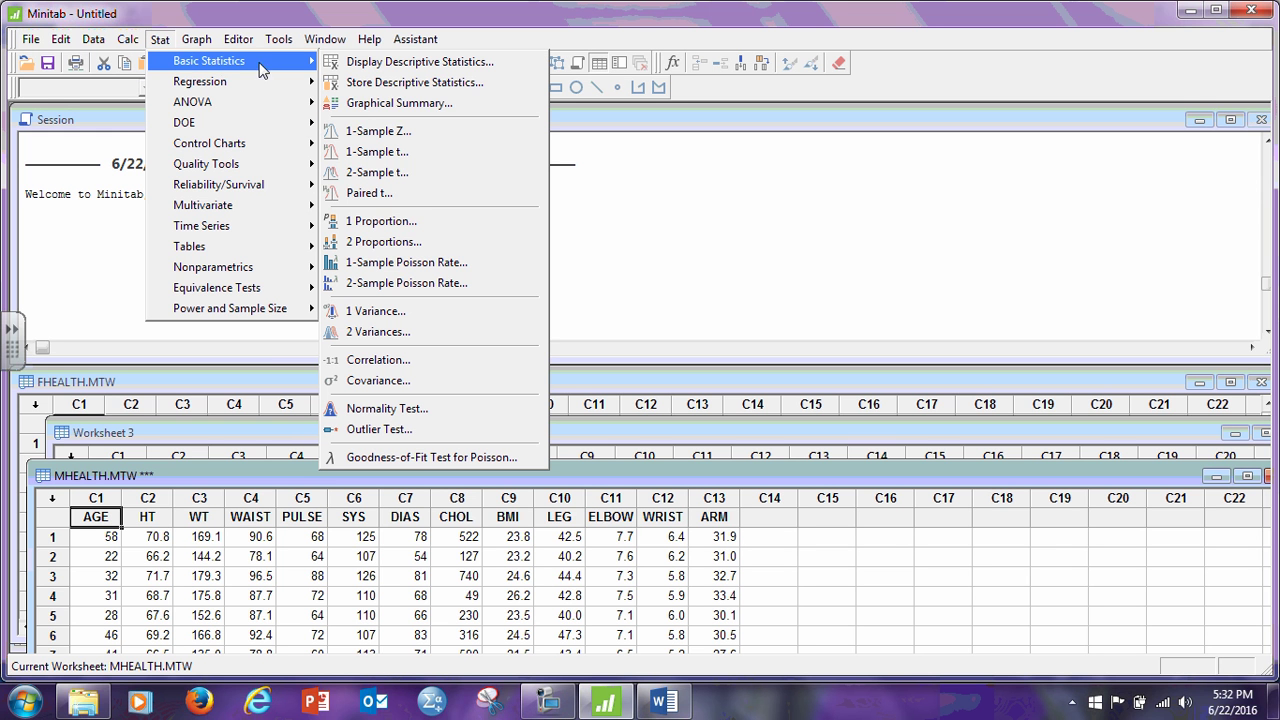
{"action": "left_click", "coordinate": [393, 243]}
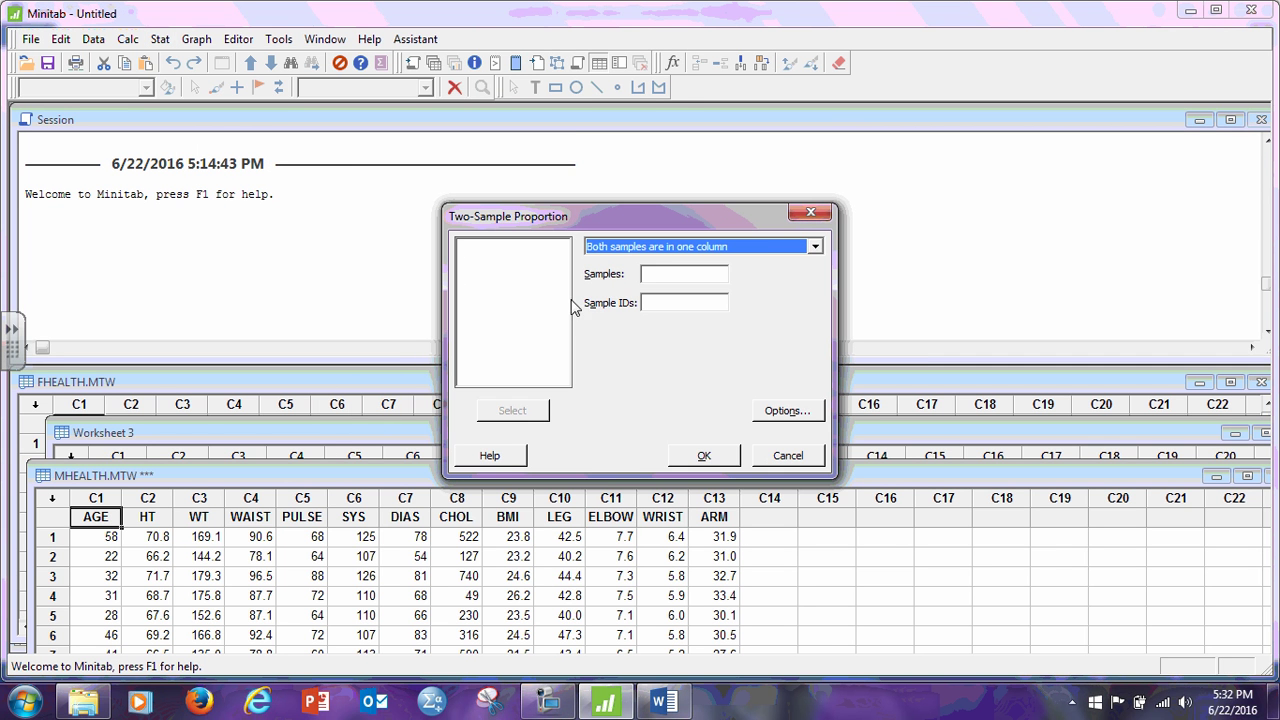
{"action": "left_click", "coordinate": [815, 247]}
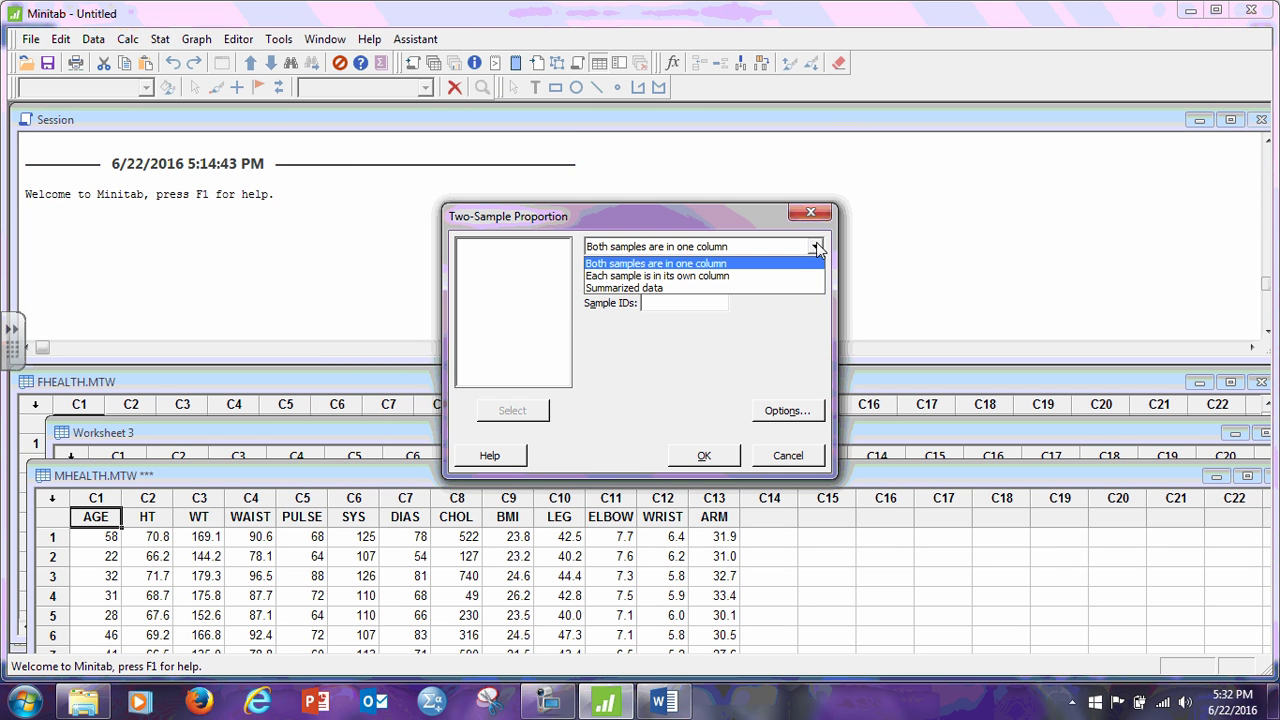
{"action": "left_click", "coordinate": [765, 288]}
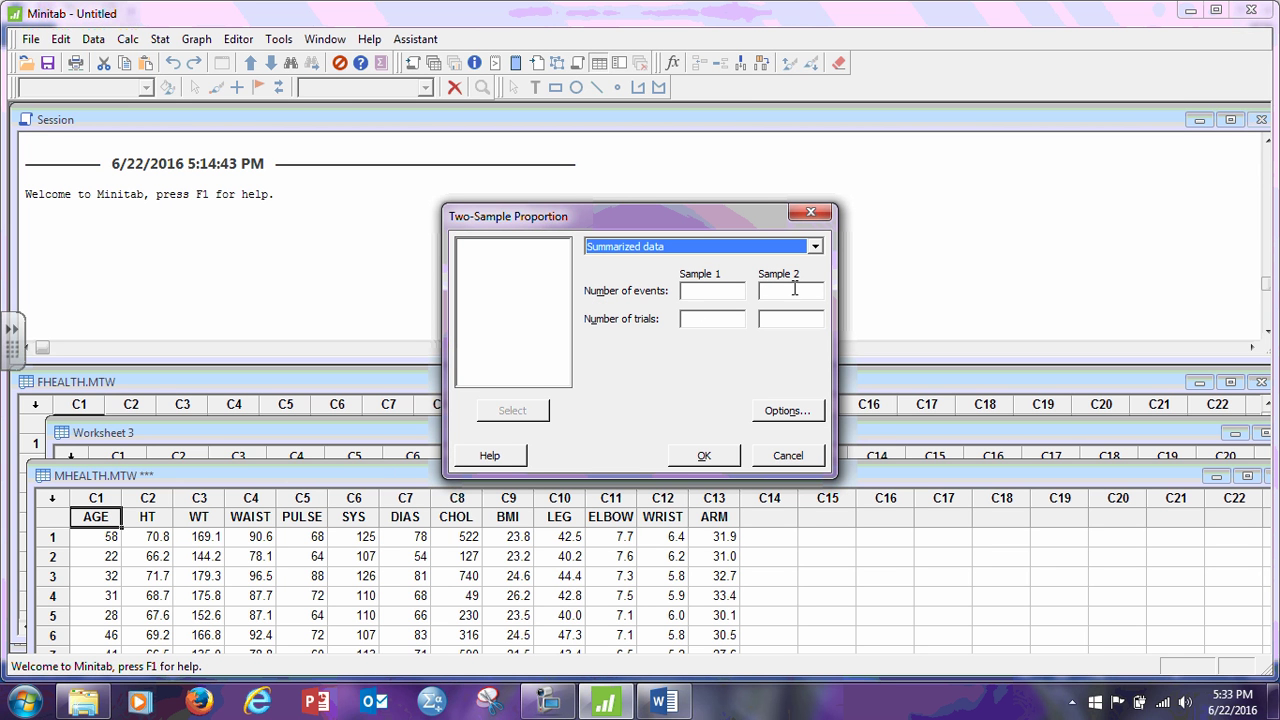
Step: Enter 192 events in 436 trials for sample 1 and 40 events in 121 trials for sample 2, checking against the Word lab sheet
{"action": "left_click", "coordinate": [710, 293]}
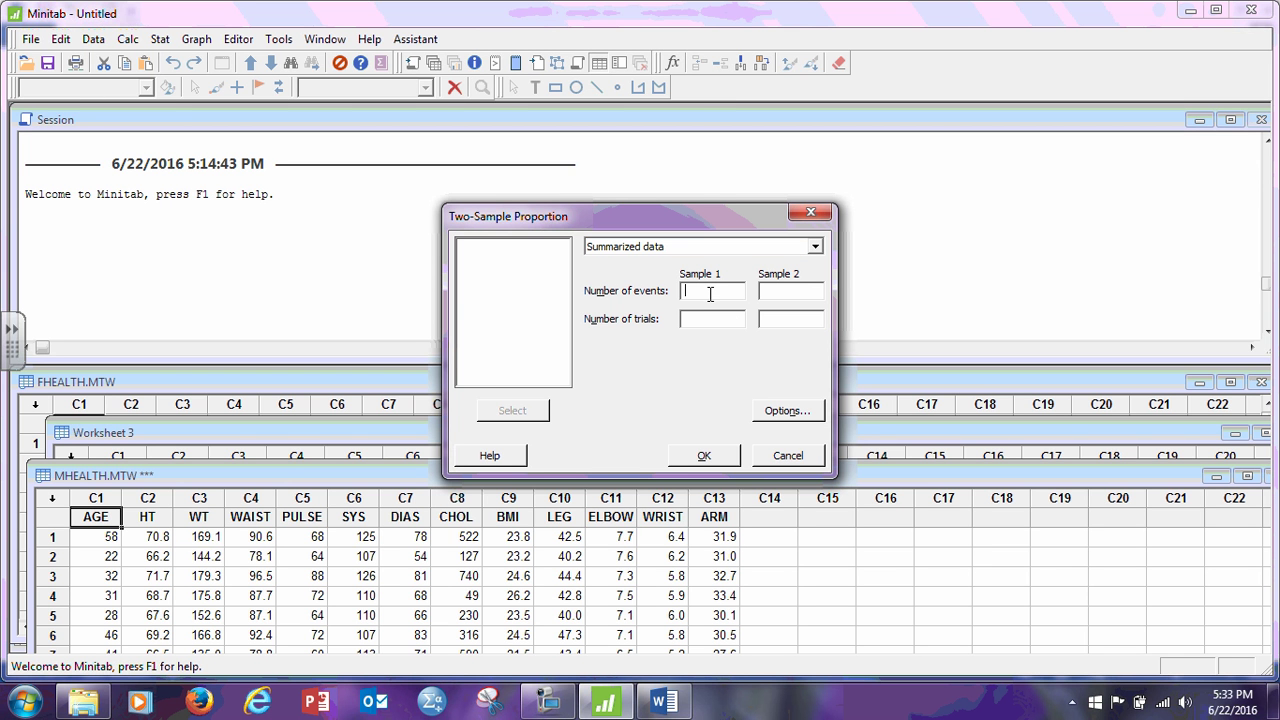
{"action": "type", "text": "192"}
{"action": "type", "text": "436"}
{"action": "left_click", "coordinate": [788, 292]}
{"action": "type", "text": "40"}
{"action": "left_click", "coordinate": [780, 323]}
{"action": "type", "text": "121"}
{"action": "left_click", "coordinate": [662, 702]}
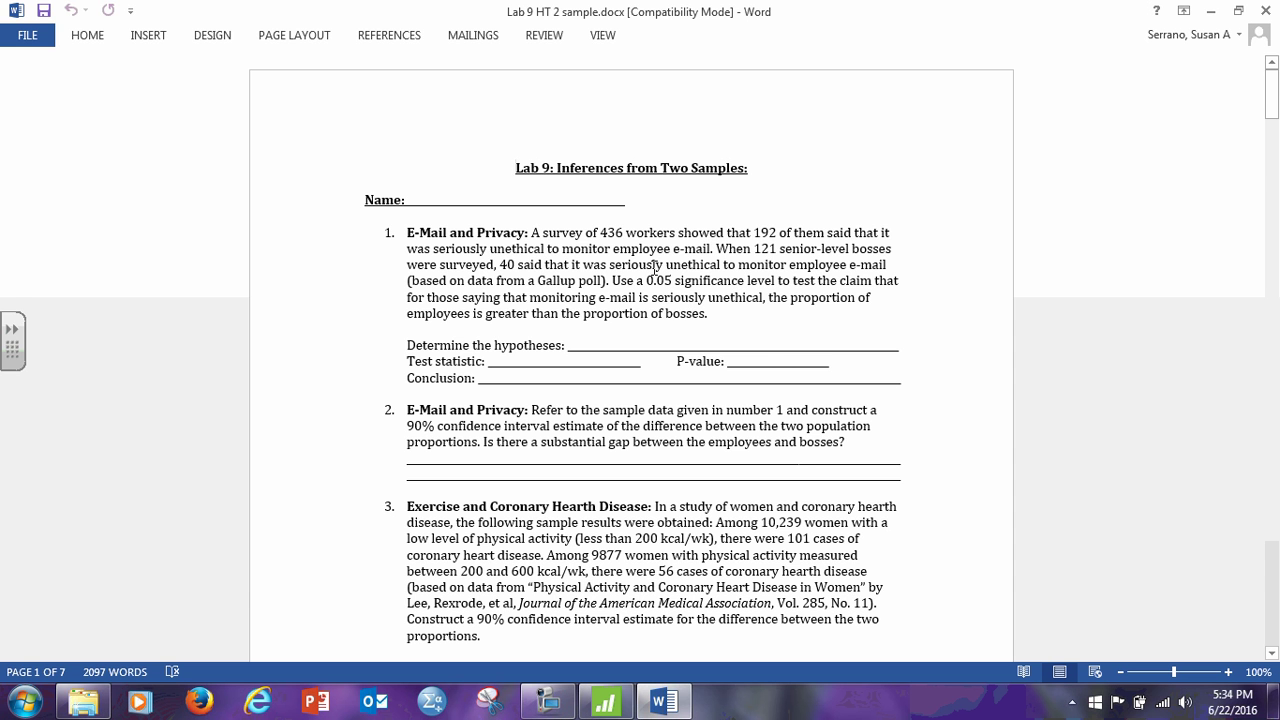
{"action": "left_click", "coordinate": [1213, 12]}
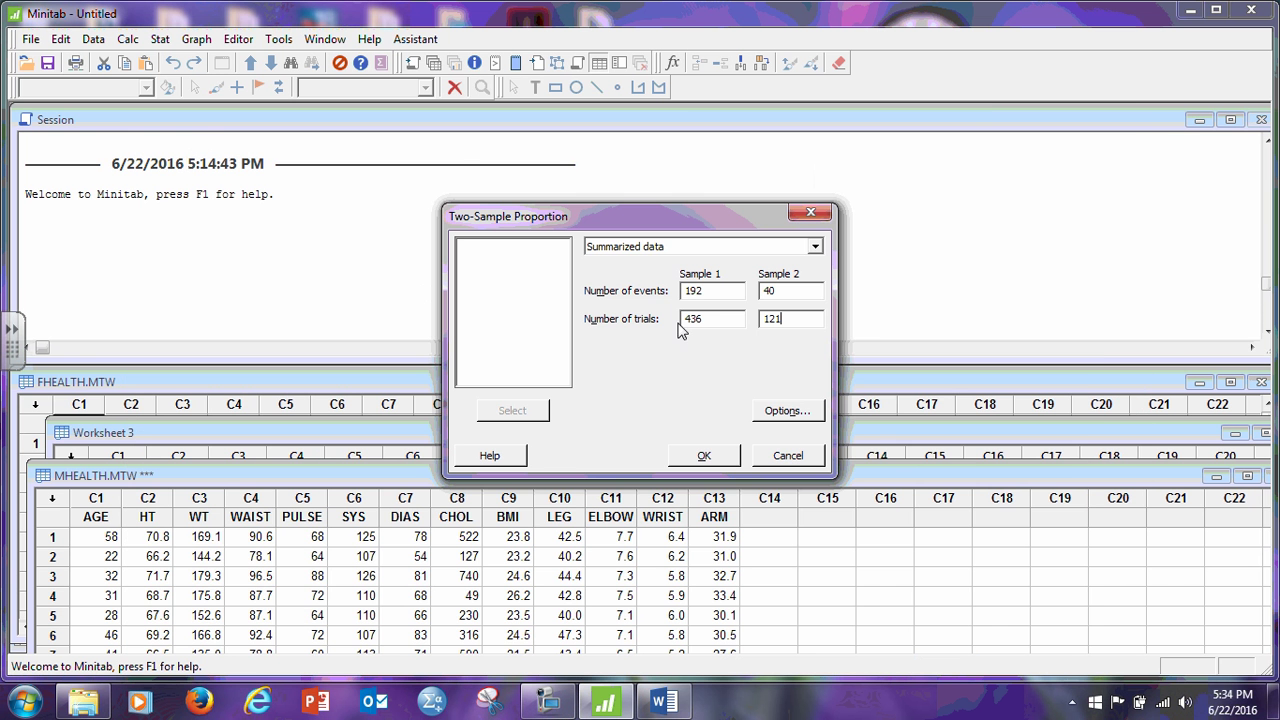
Step: Set the alternative hypothesis to Difference > hypothesized difference and the test method to the pooled estimate of the proportion
{"action": "left_click", "coordinate": [786, 418]}
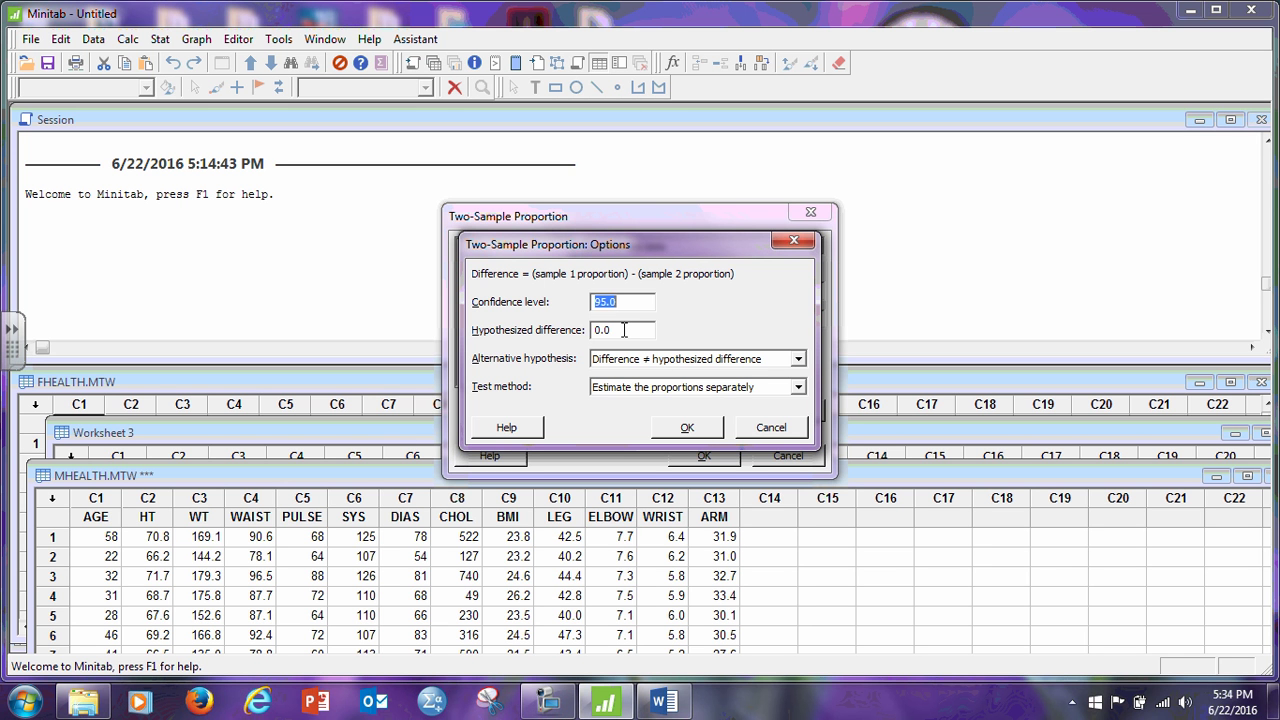
{"action": "left_click", "coordinate": [799, 359]}
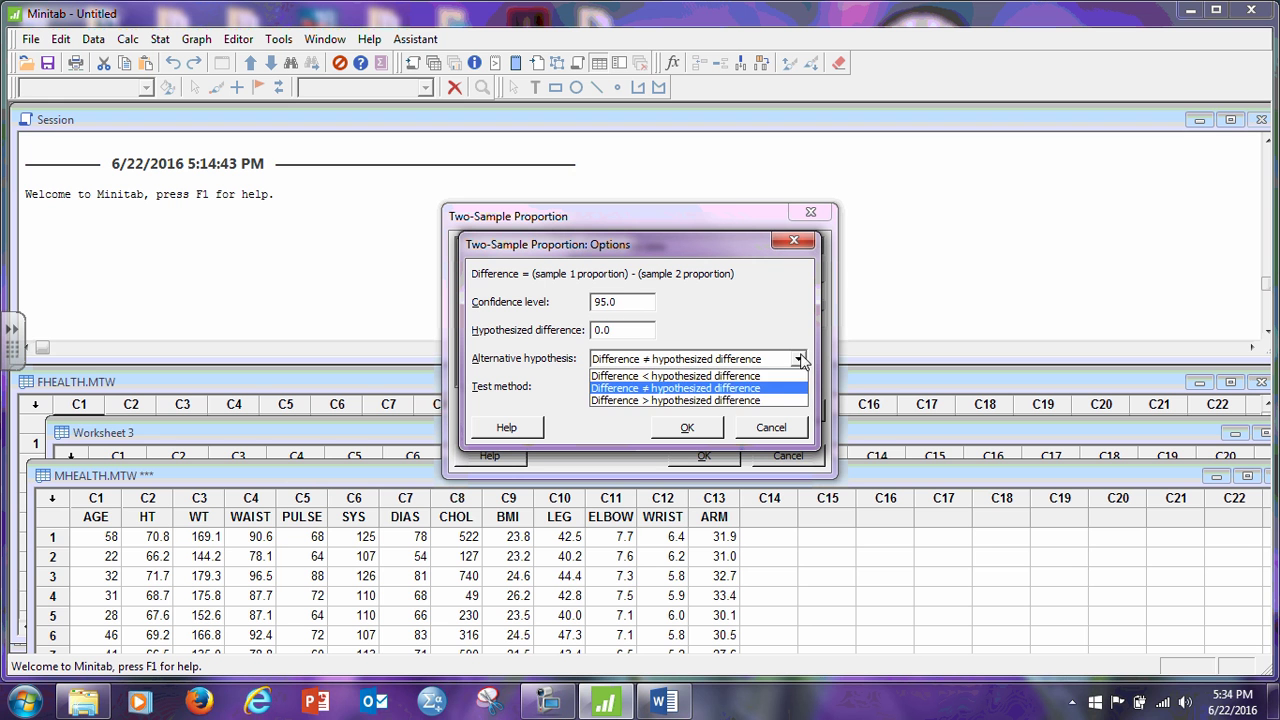
{"action": "left_click", "coordinate": [771, 400]}
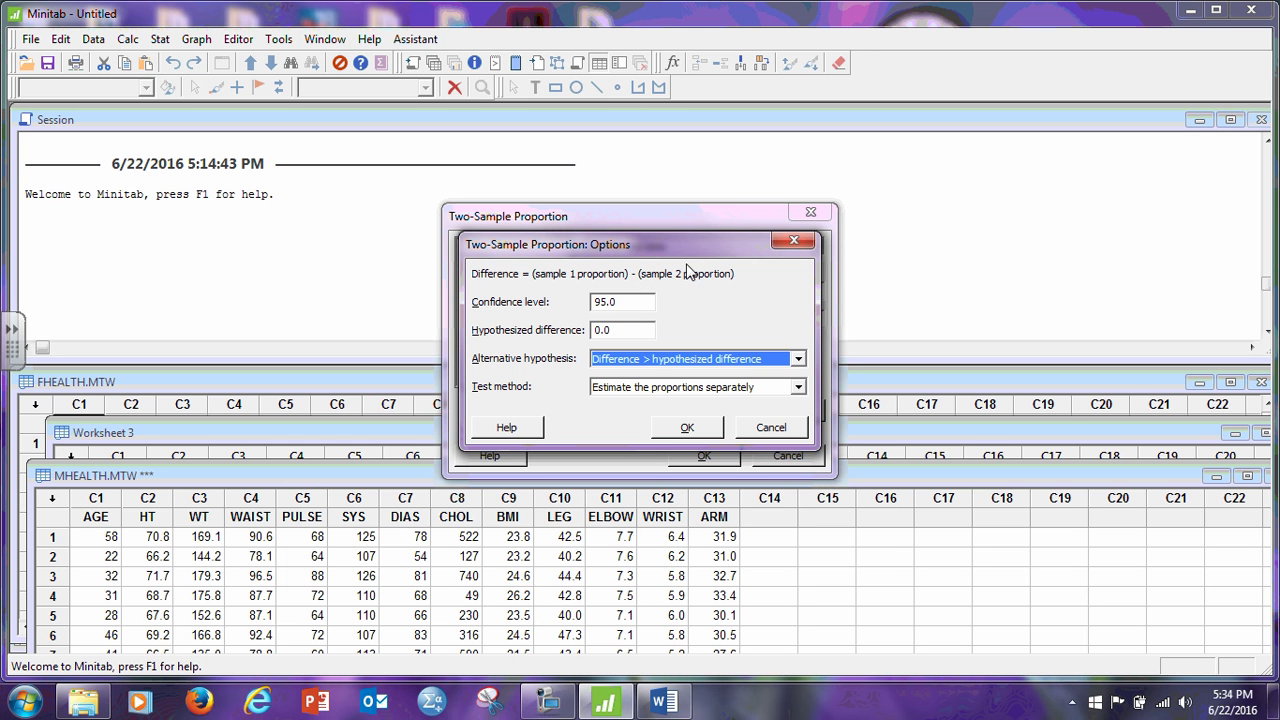
{"action": "left_click", "coordinate": [798, 388]}
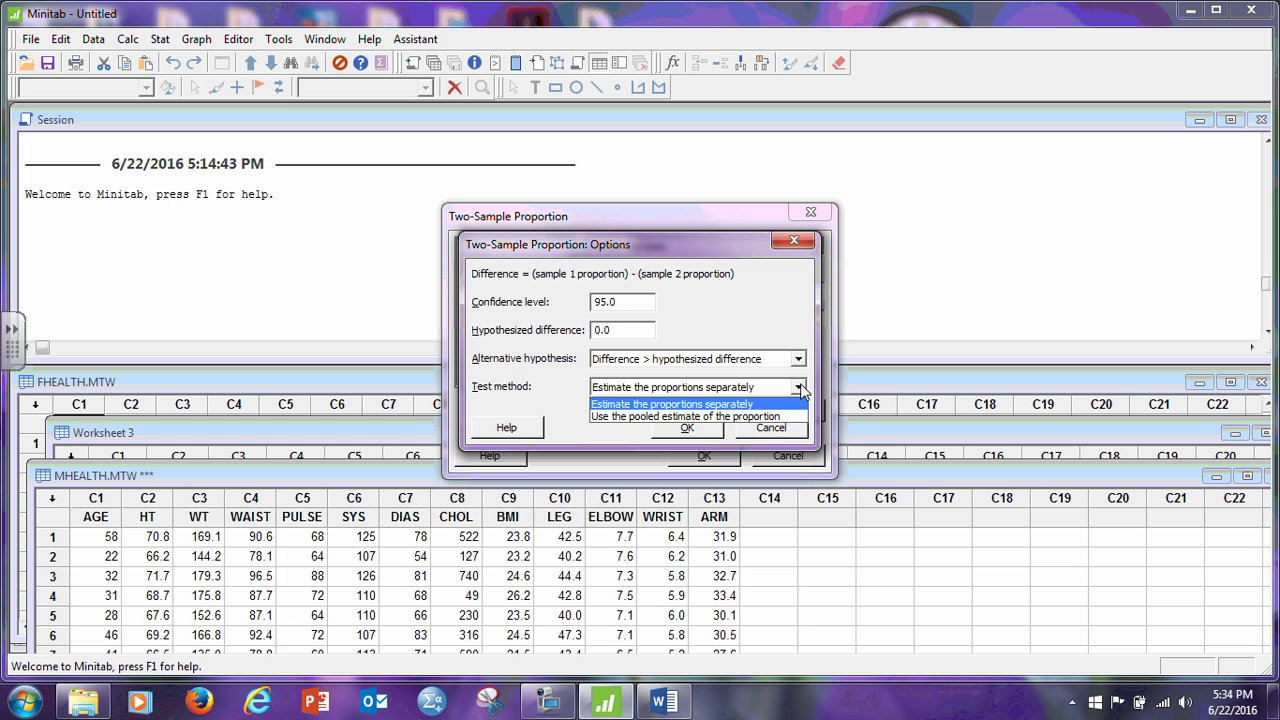
{"action": "left_click", "coordinate": [801, 390]}
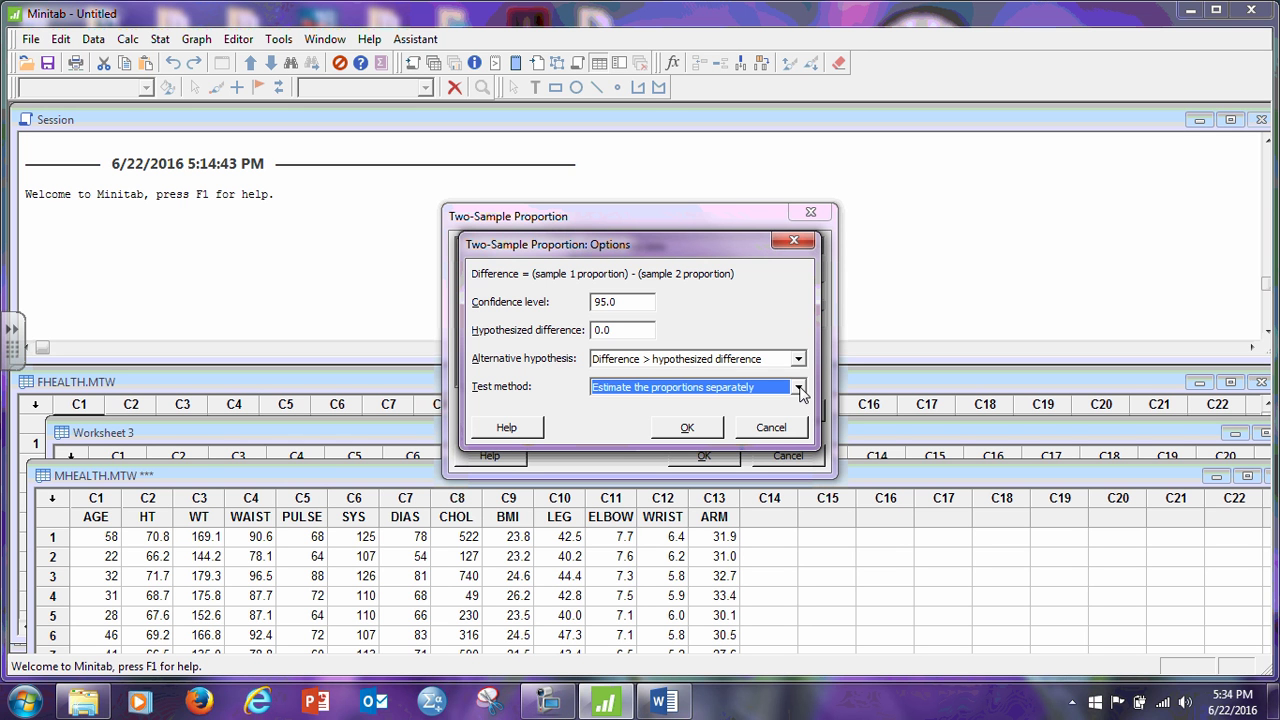
{"action": "left_click", "coordinate": [799, 389]}
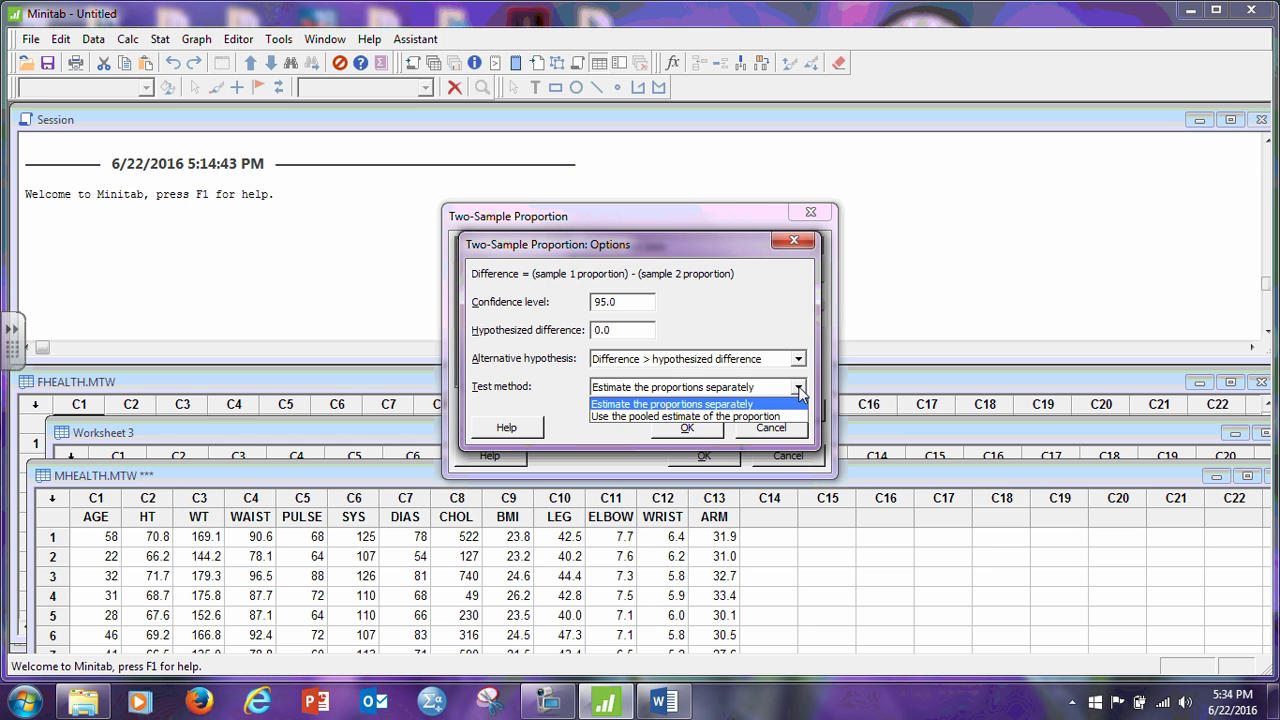
{"action": "left_click", "coordinate": [757, 417]}
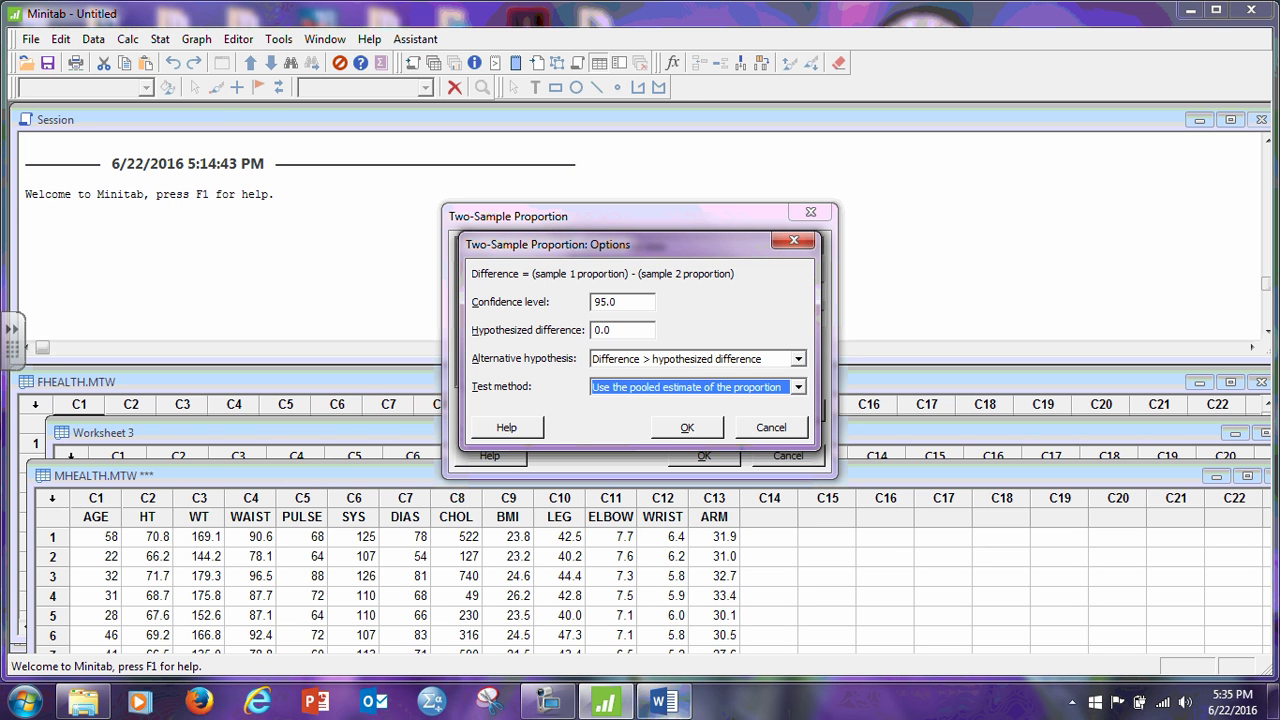
{"action": "left_click", "coordinate": [547, 704]}
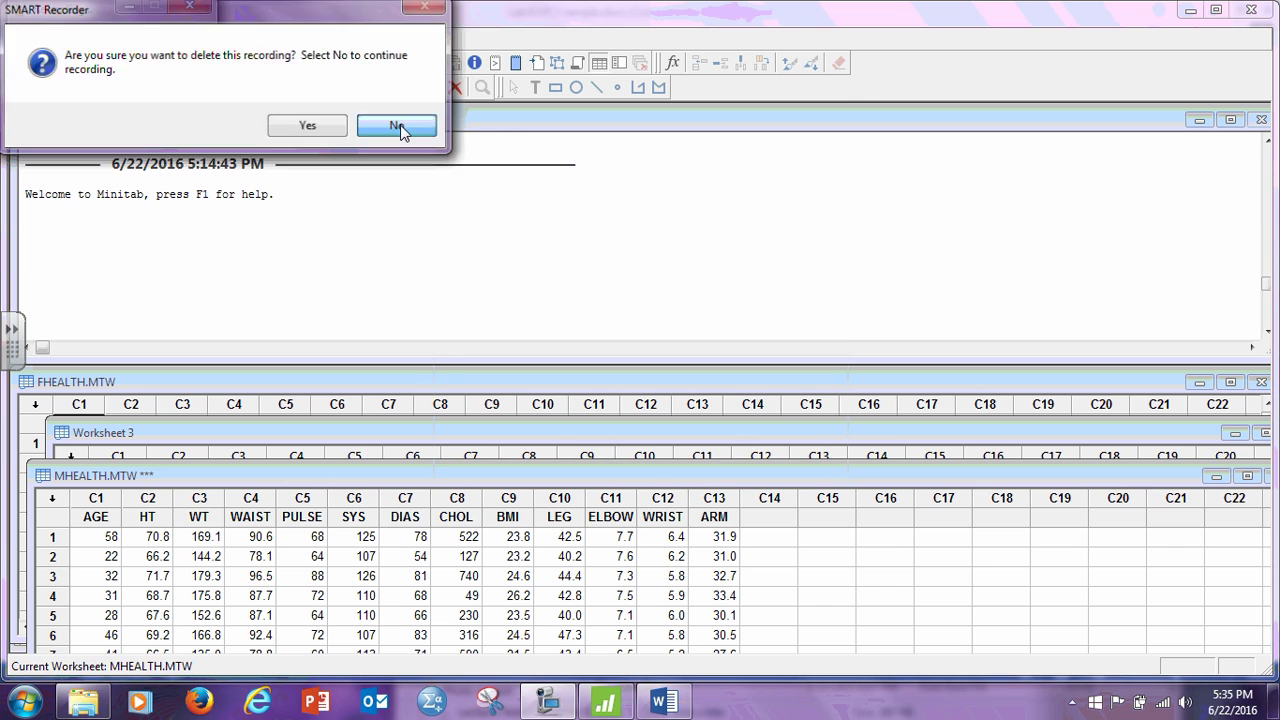
{"action": "left_click", "coordinate": [409, 126]}
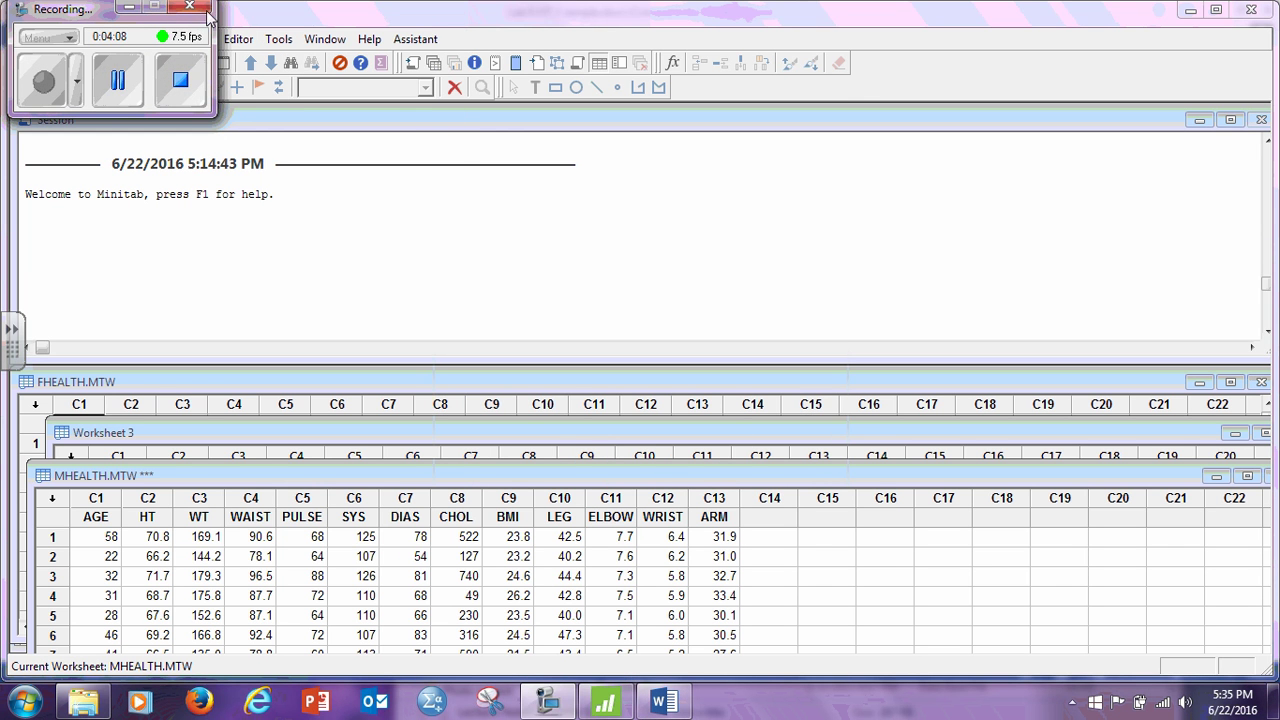
{"action": "left_click", "coordinate": [130, 80]}
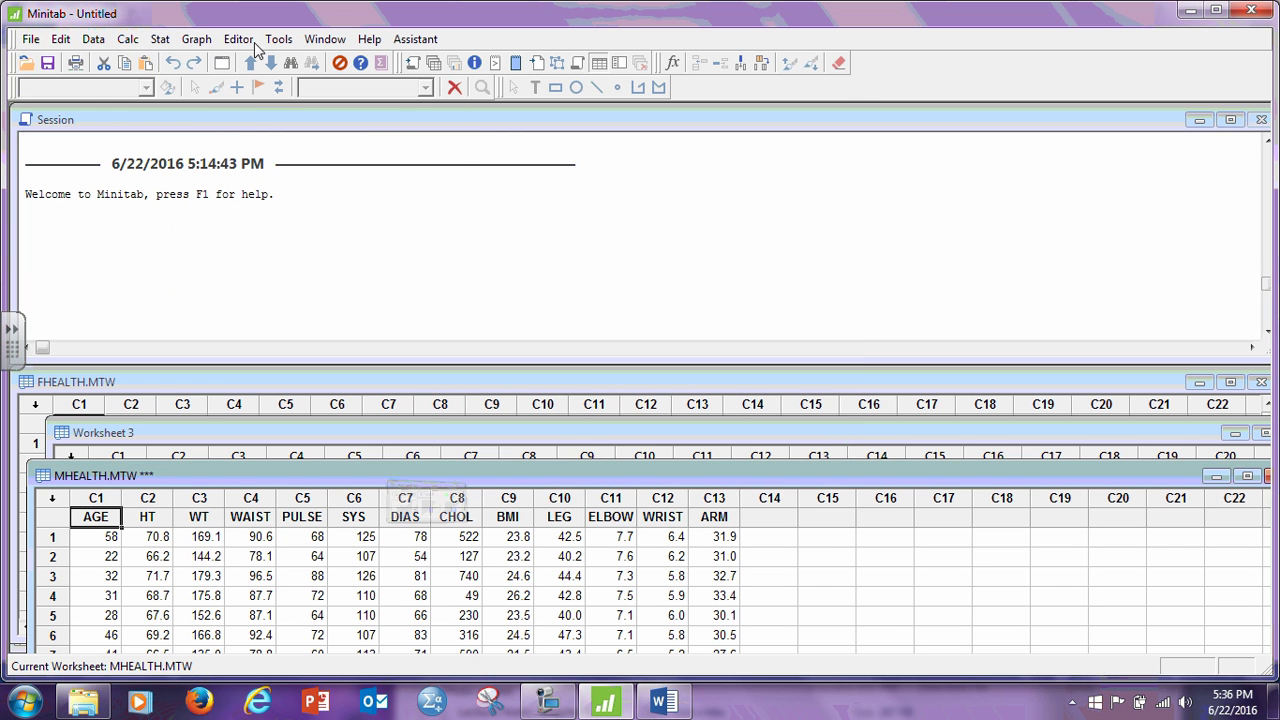
Step: Set up a 2 Proportions test on summarized data with 192 events in 436 trials for sample 1 and 40 in 121 for sample 2
{"action": "left_click", "coordinate": [160, 40]}
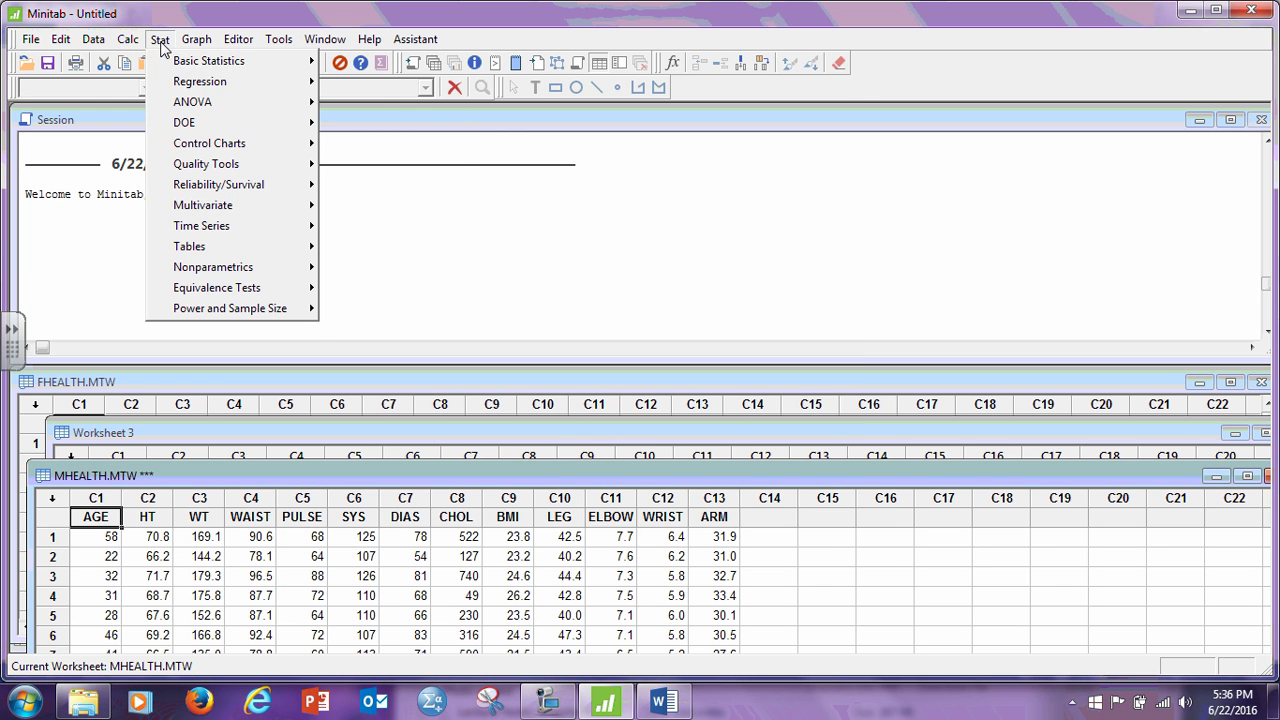
{"action": "mouse_move", "coordinate": [258, 70]}
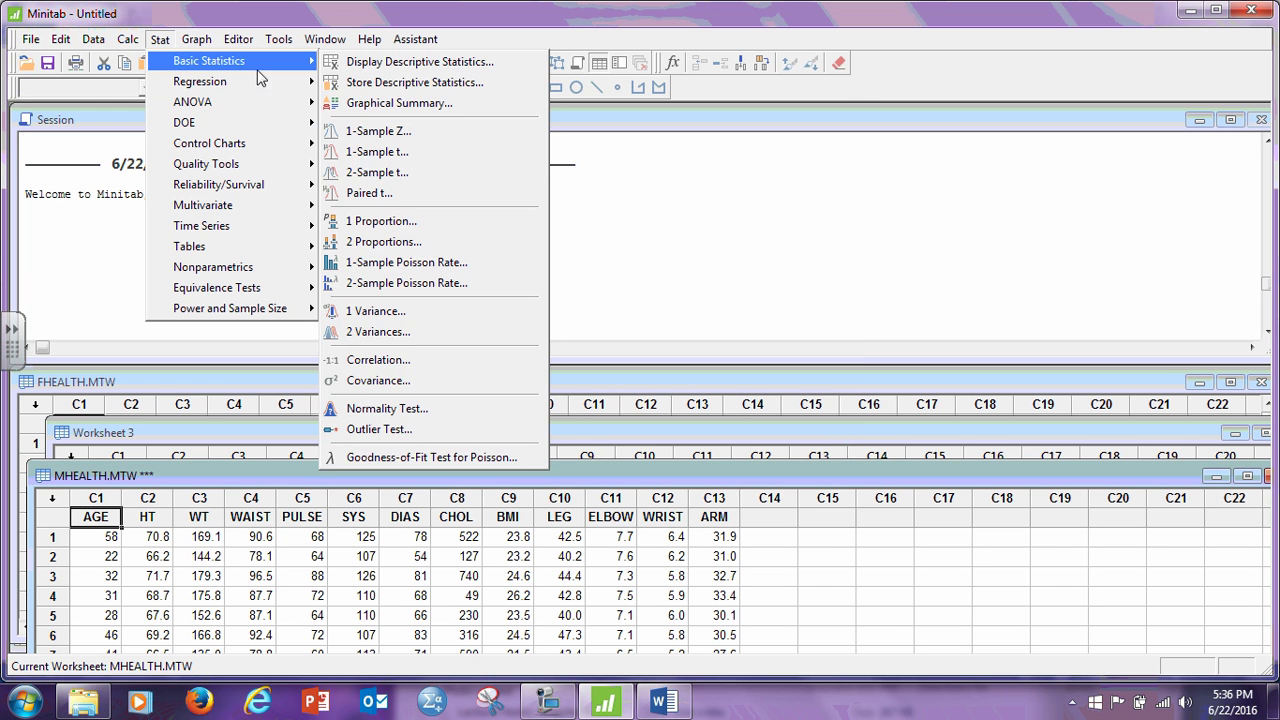
{"action": "left_click", "coordinate": [372, 243]}
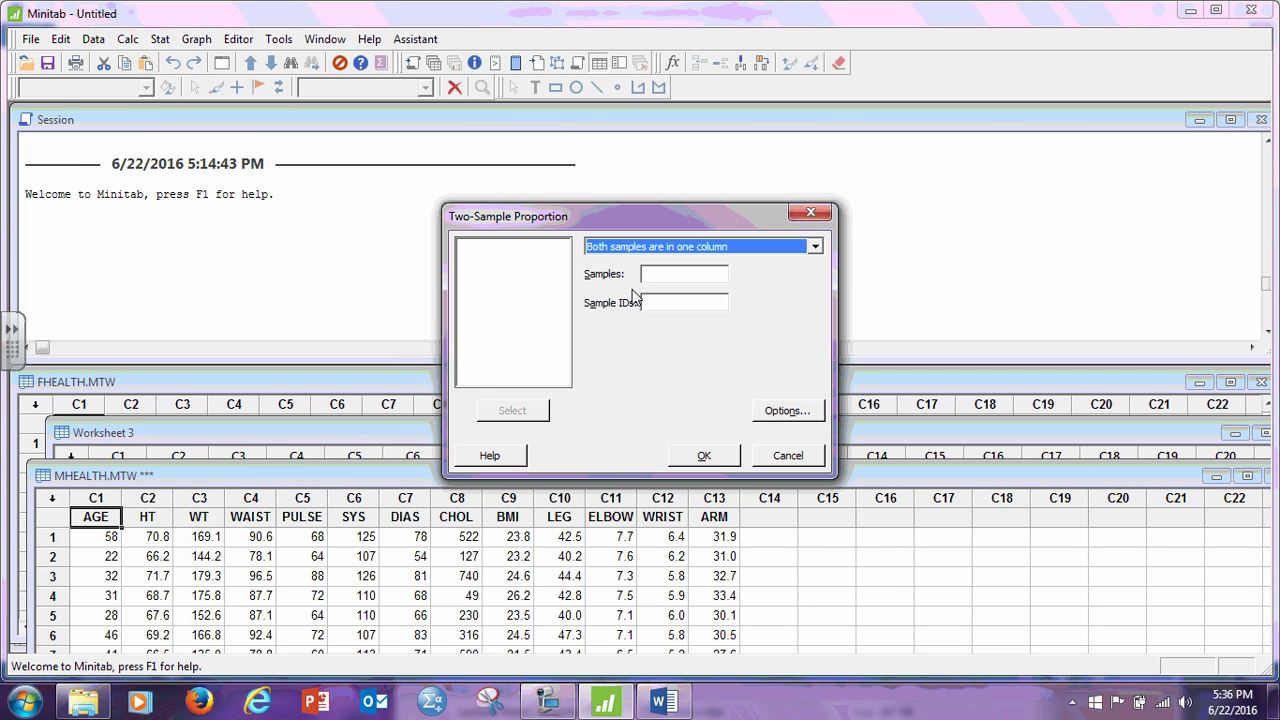
{"action": "left_click", "coordinate": [815, 247]}
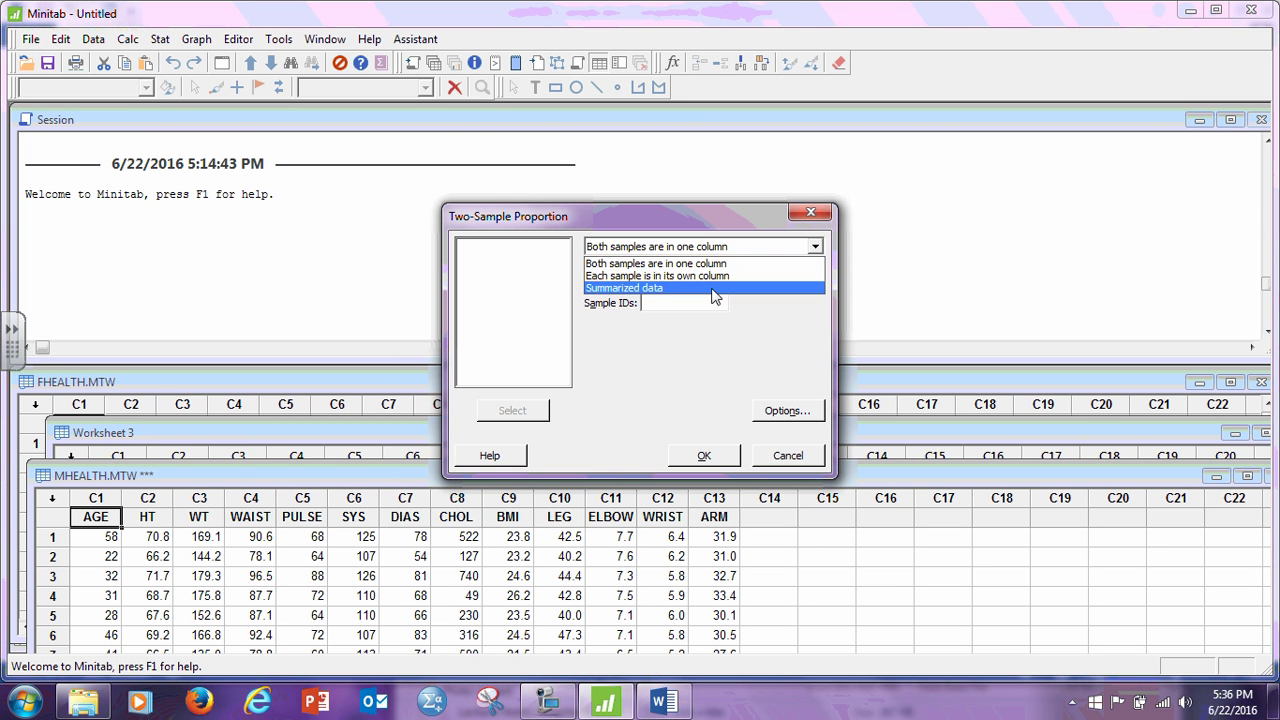
{"action": "left_click", "coordinate": [750, 288]}
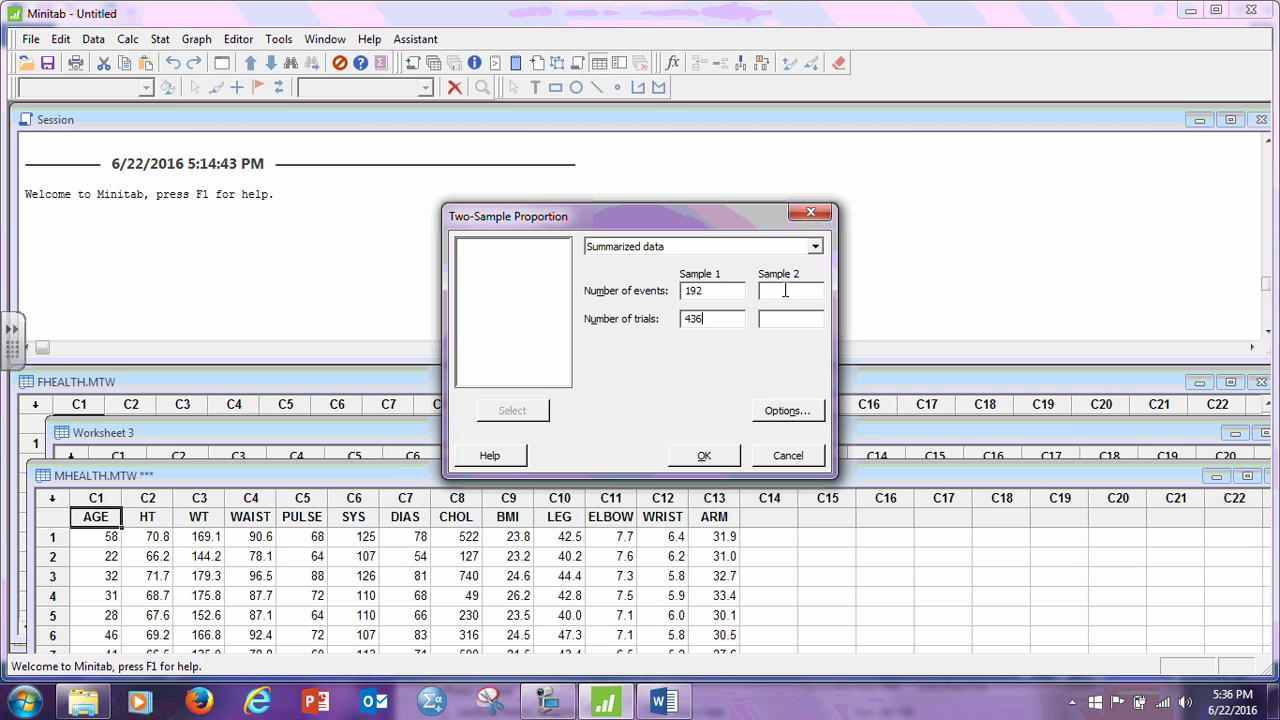
{"action": "type", "text": "40"}
{"action": "left_click", "coordinate": [775, 320]}
{"action": "type", "text": "121"}
Step: Run the test with the alternative Difference > hypothesized difference, using the pooled estimate of the proportion
{"action": "left_click", "coordinate": [786, 411]}
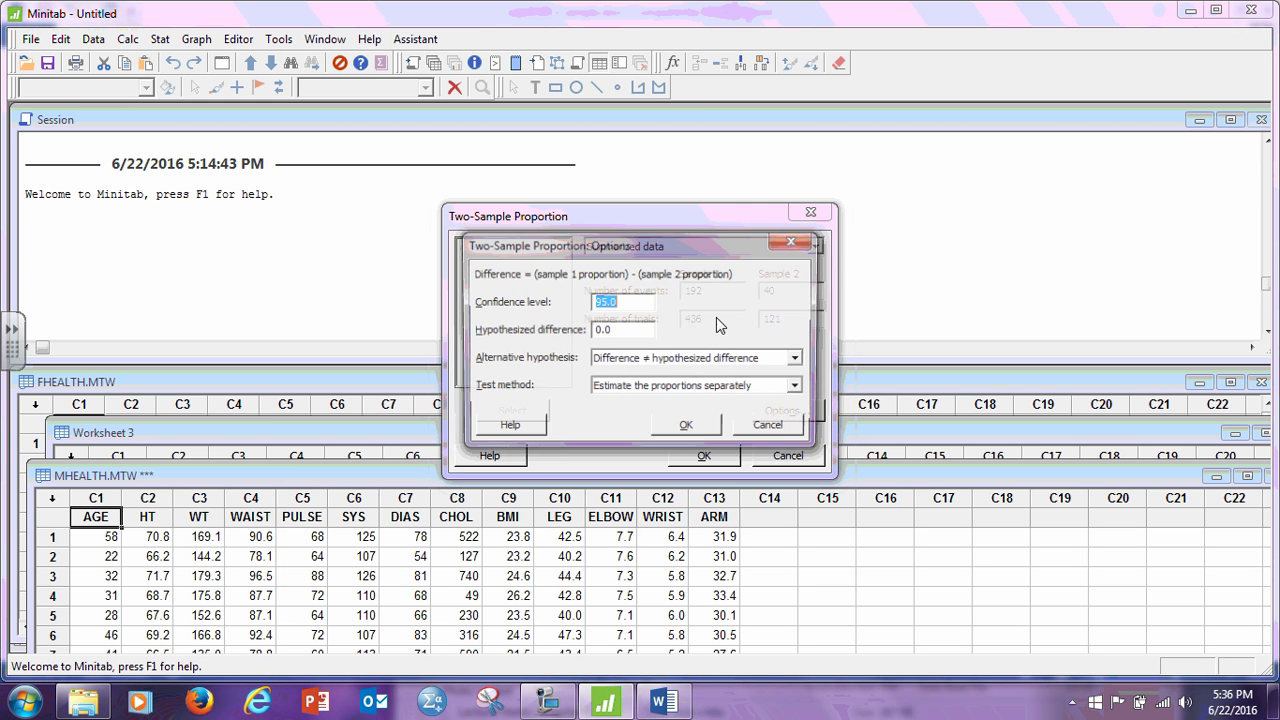
{"action": "left_click", "coordinate": [799, 359]}
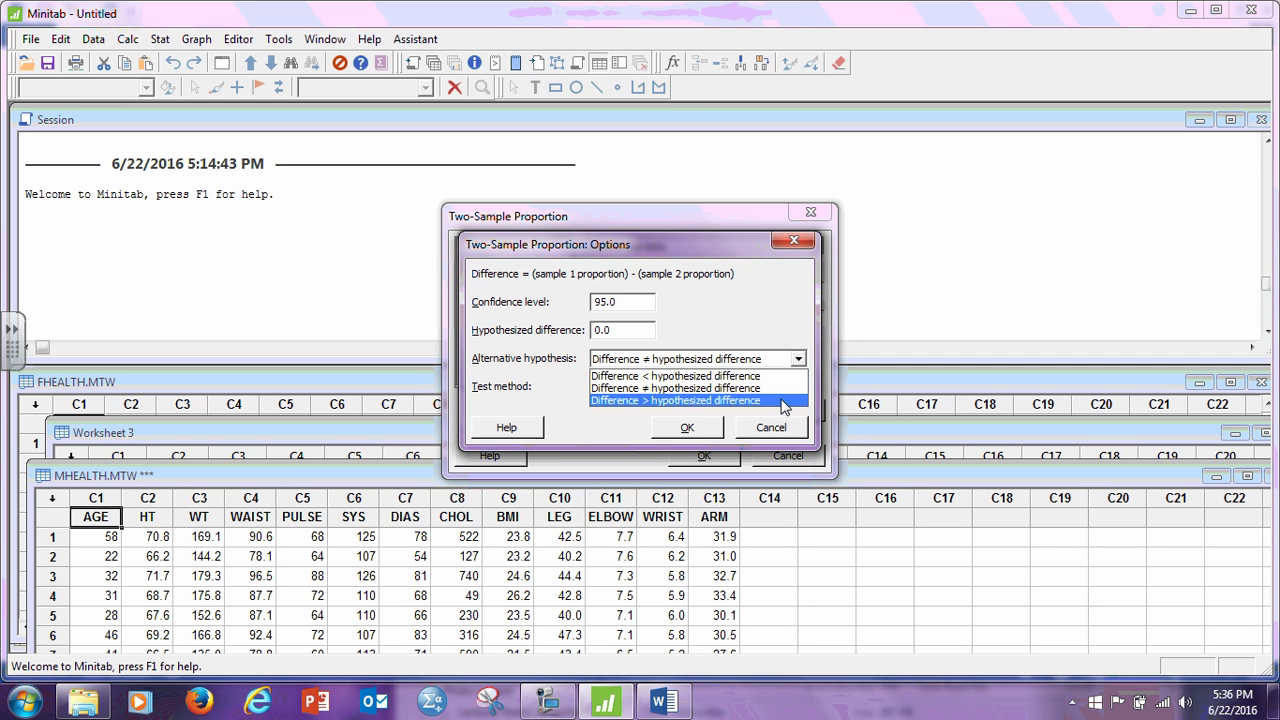
{"action": "left_click", "coordinate": [783, 401]}
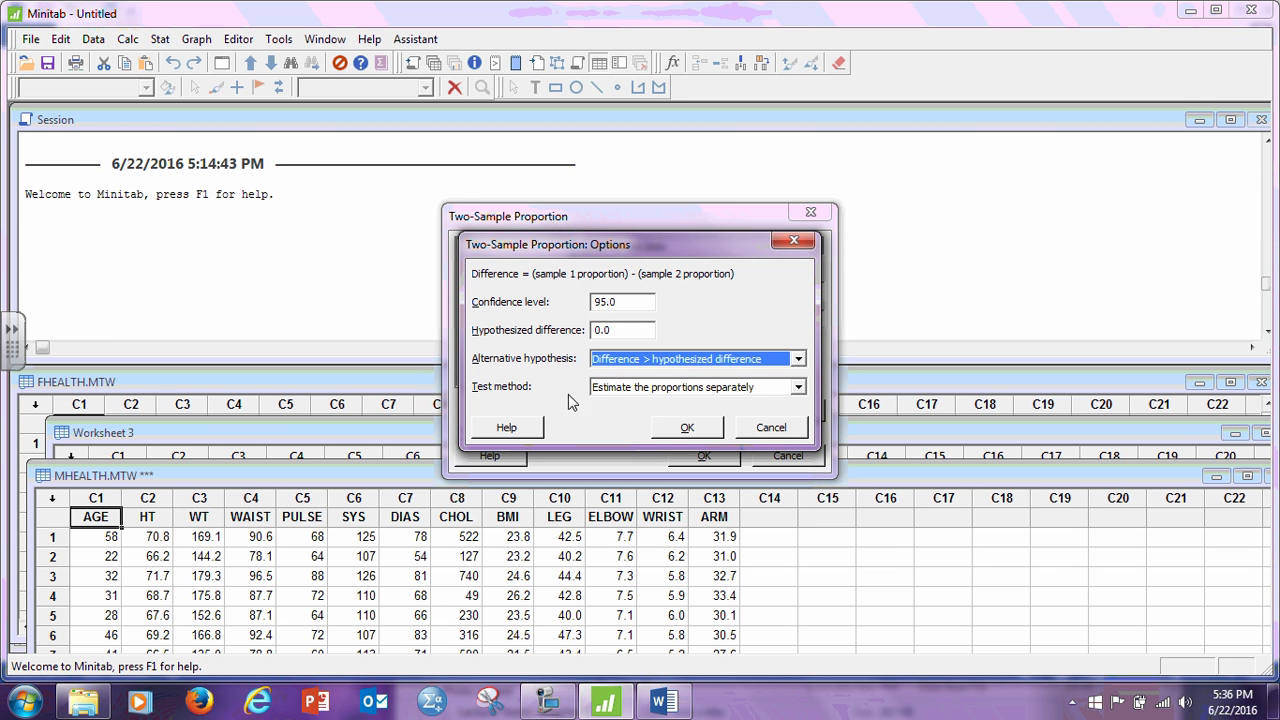
{"action": "left_click", "coordinate": [799, 387]}
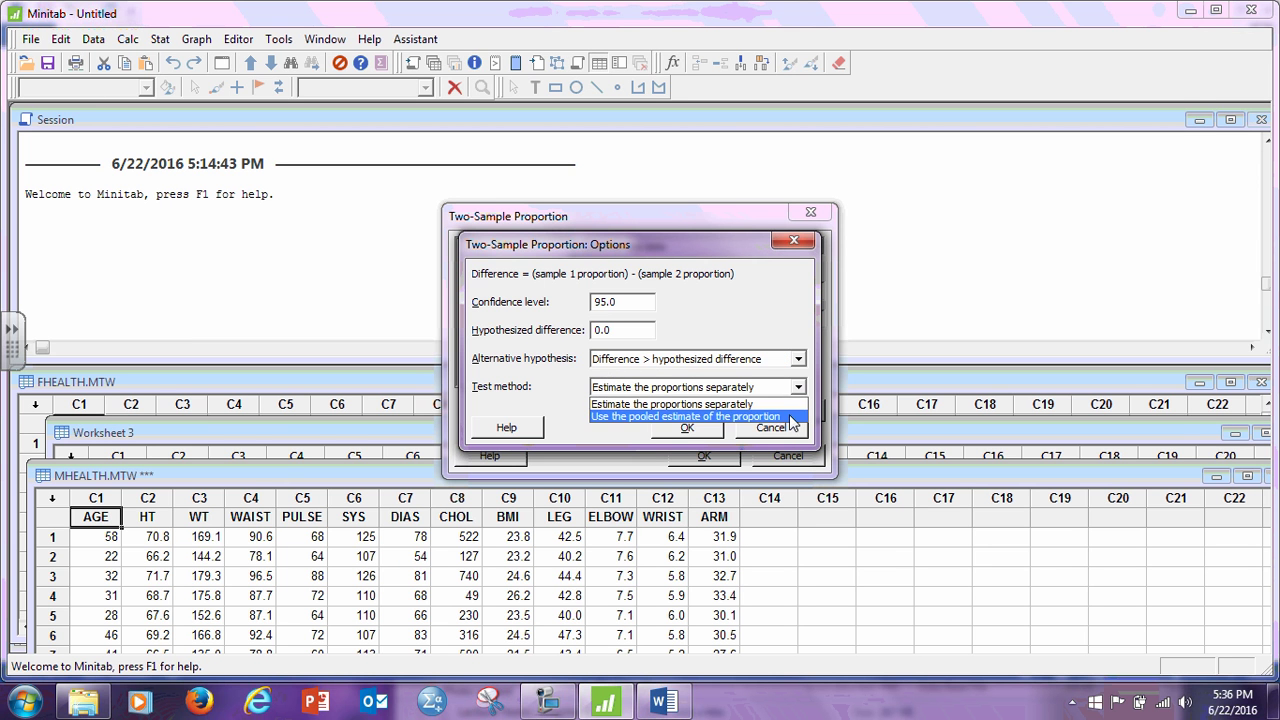
{"action": "left_click", "coordinate": [792, 416]}
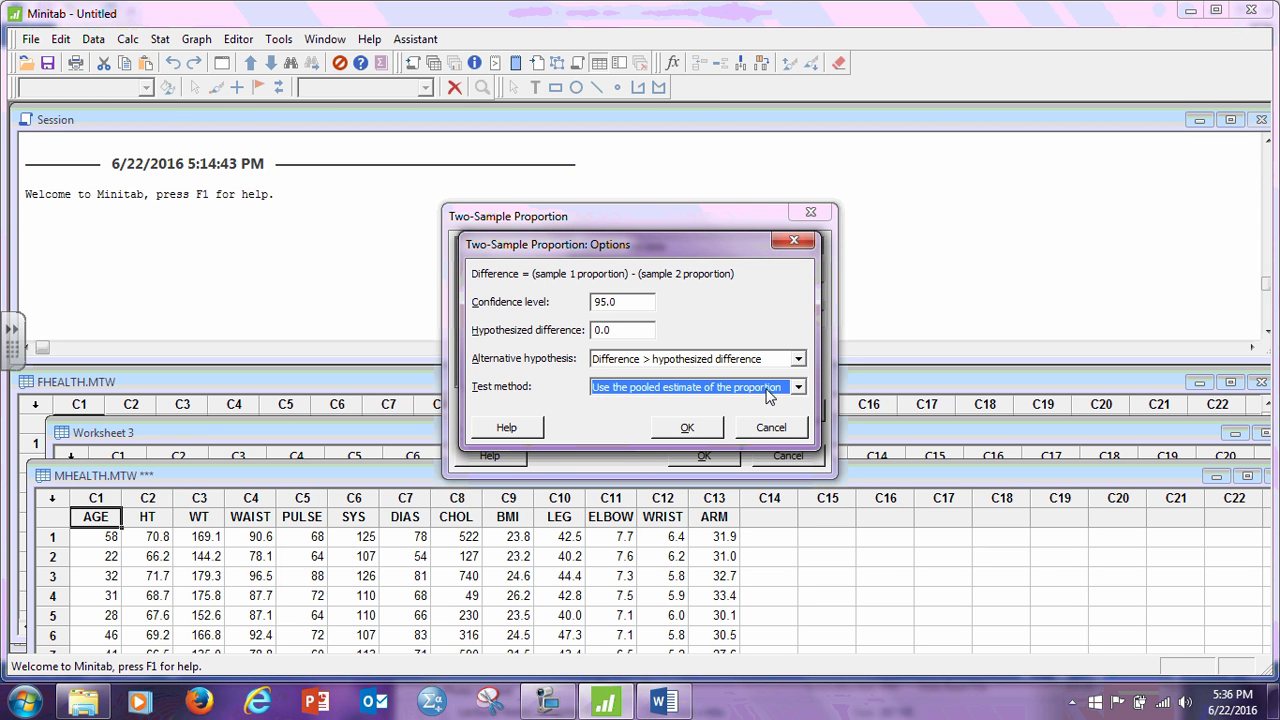
{"action": "left_click", "coordinate": [680, 434]}
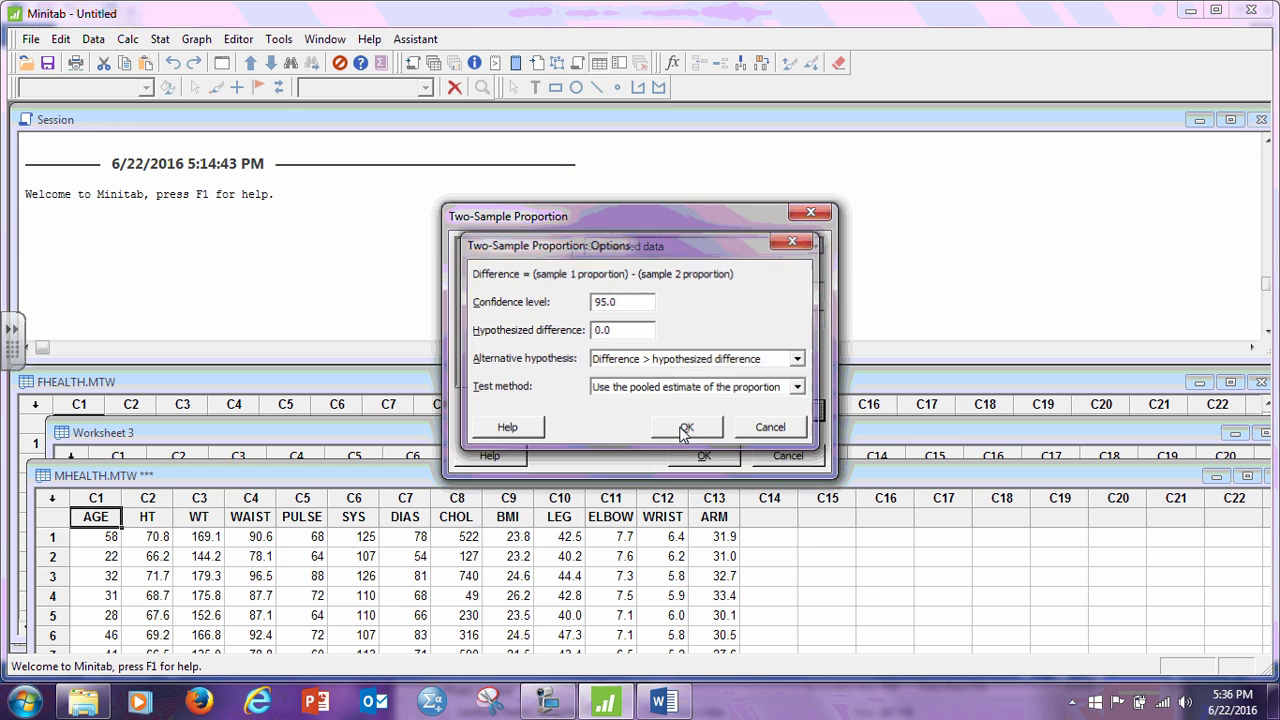
{"action": "left_click", "coordinate": [700, 456]}
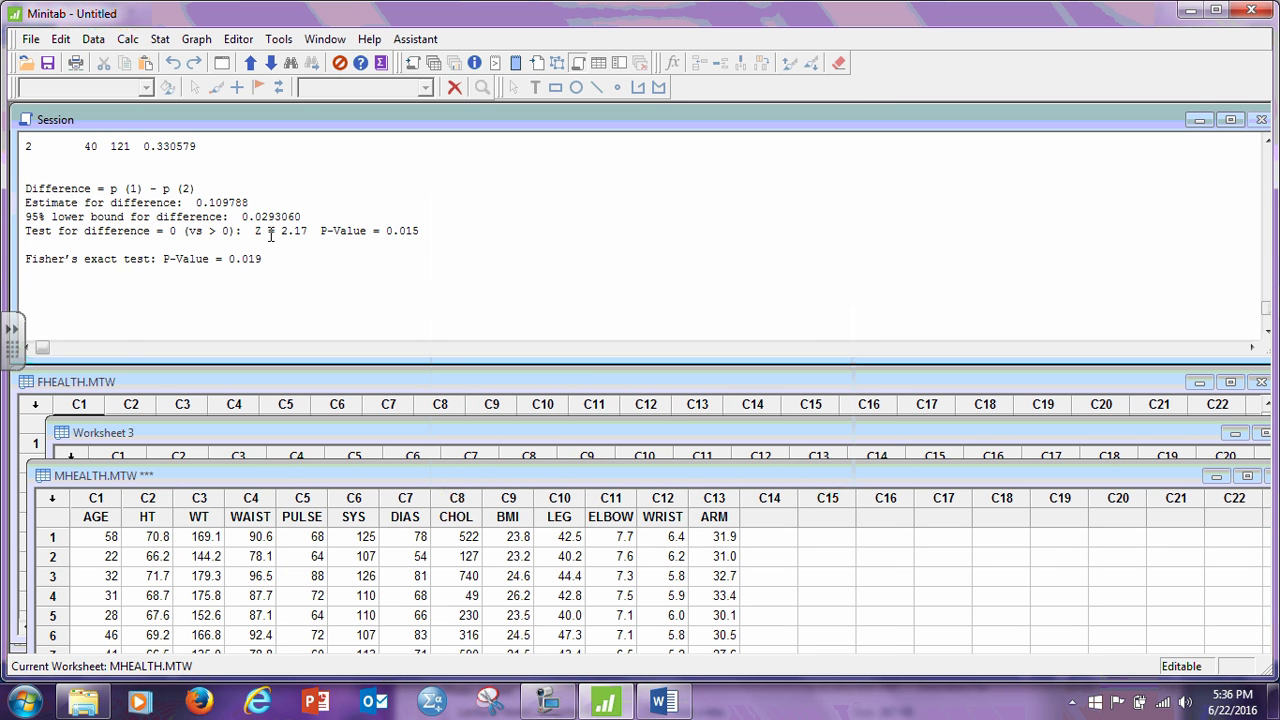
Step: Review the two-proportion test's Z and P-value, and switch to the Word lab sheet to find problem 8, BMI of Men and Women
{"action": "left_click_drag", "start_coordinate": [257, 231], "coordinate": [420, 232]}
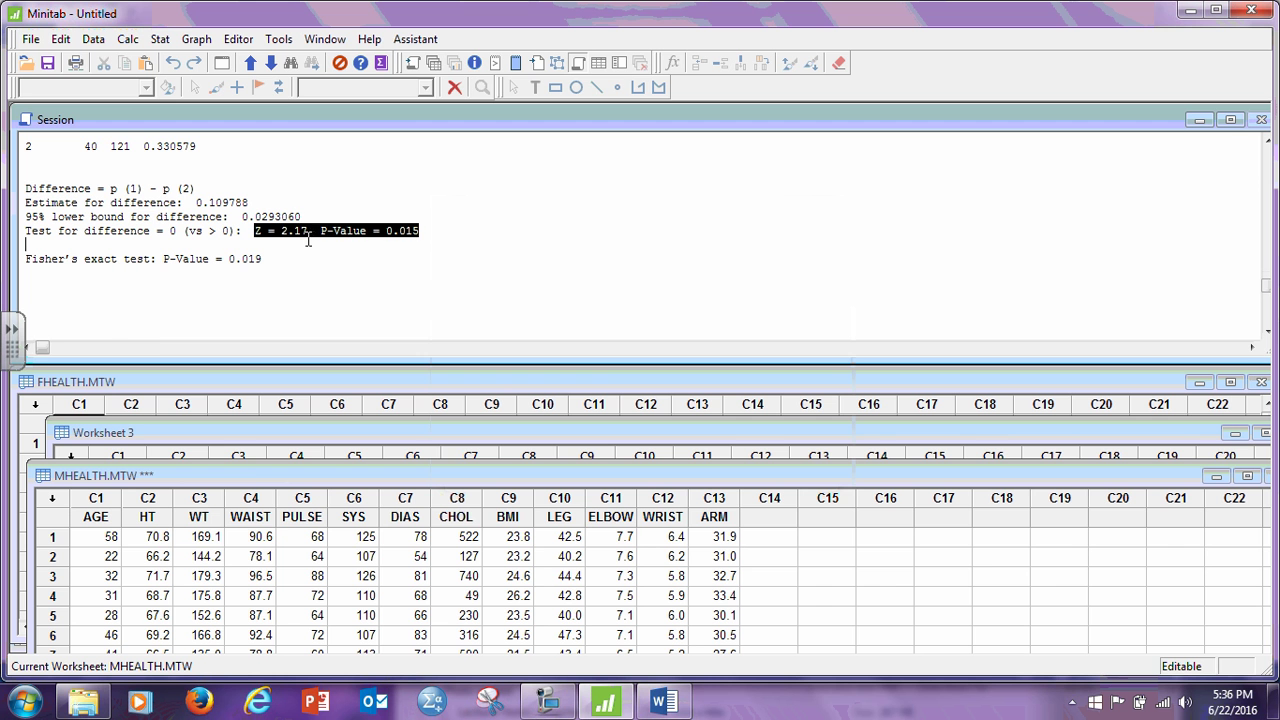
{"action": "left_click", "coordinate": [451, 277]}
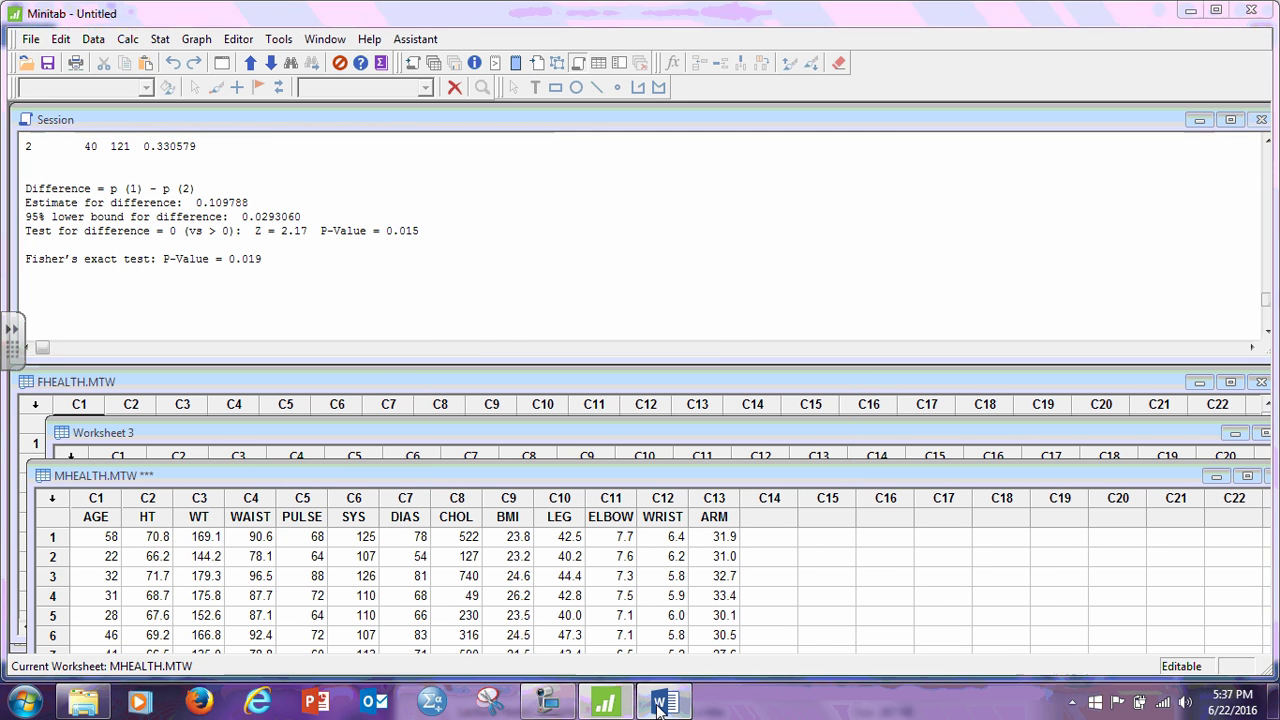
{"action": "left_click", "coordinate": [657, 705]}
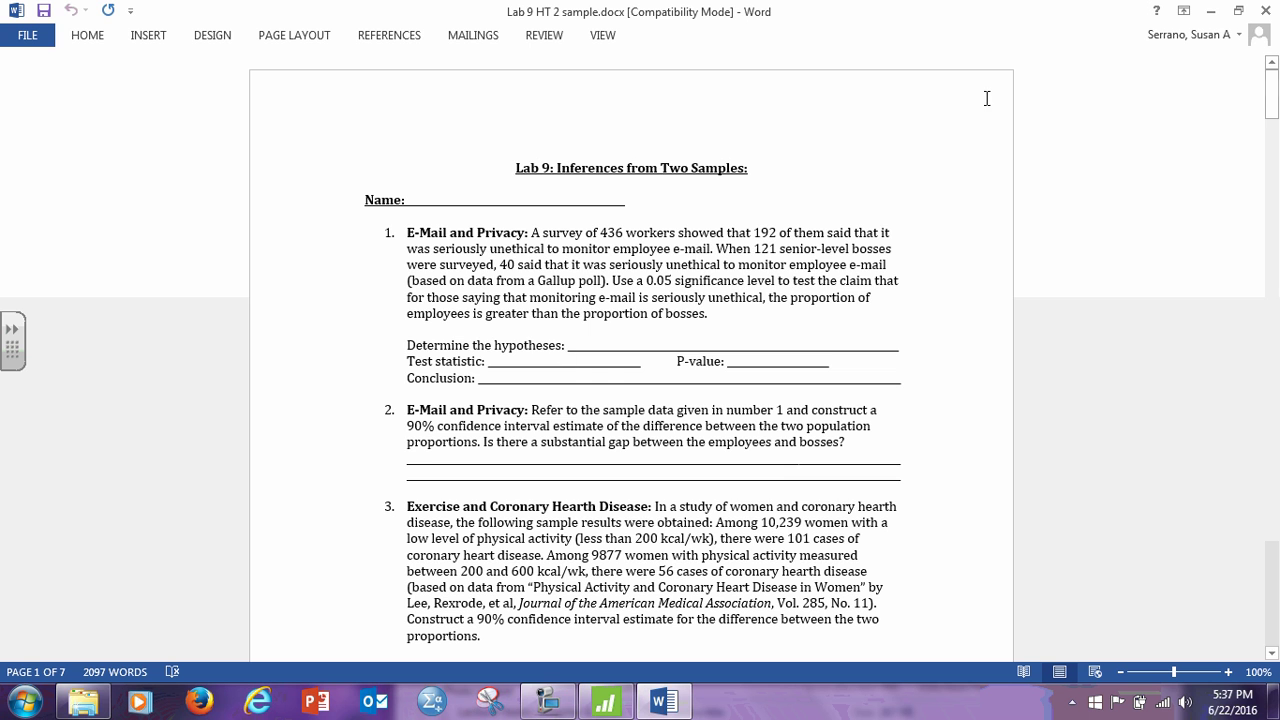
{"action": "scroll", "coordinate": [291, 340], "scroll_direction": "down", "scroll_amount": 1}
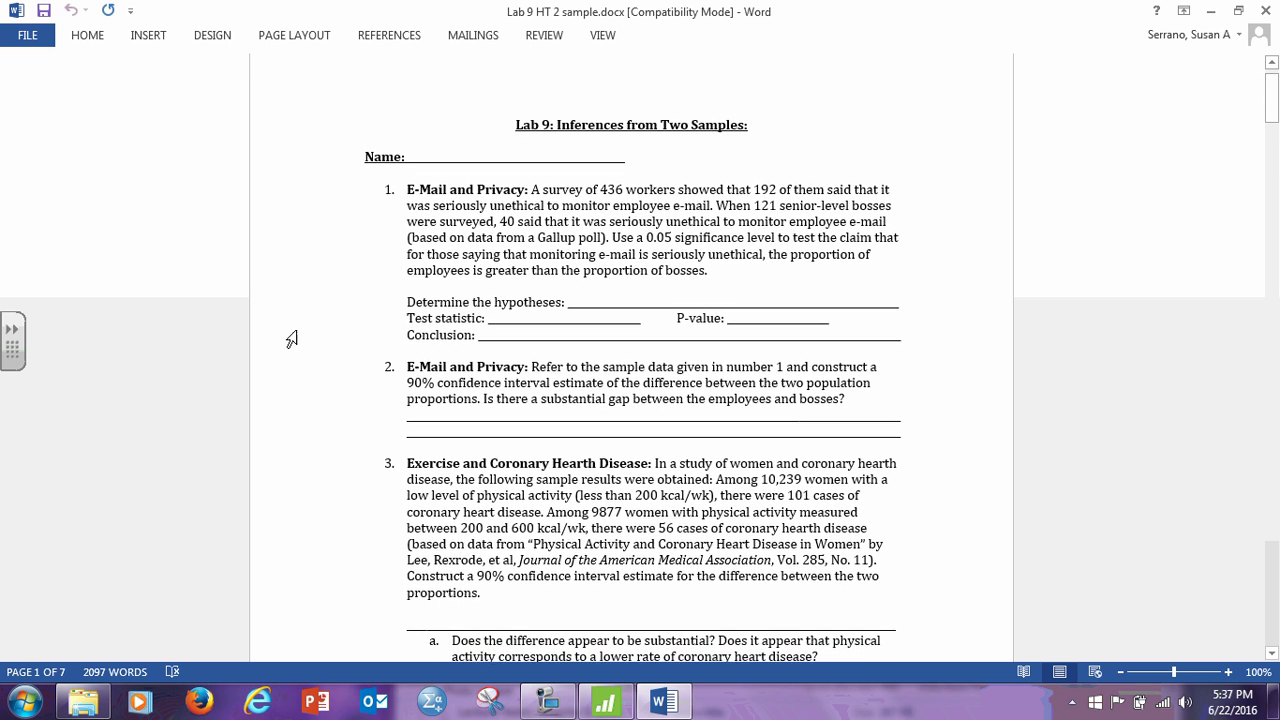
{"action": "scroll", "coordinate": [420, 423], "scroll_direction": "down", "scroll_amount": 15}
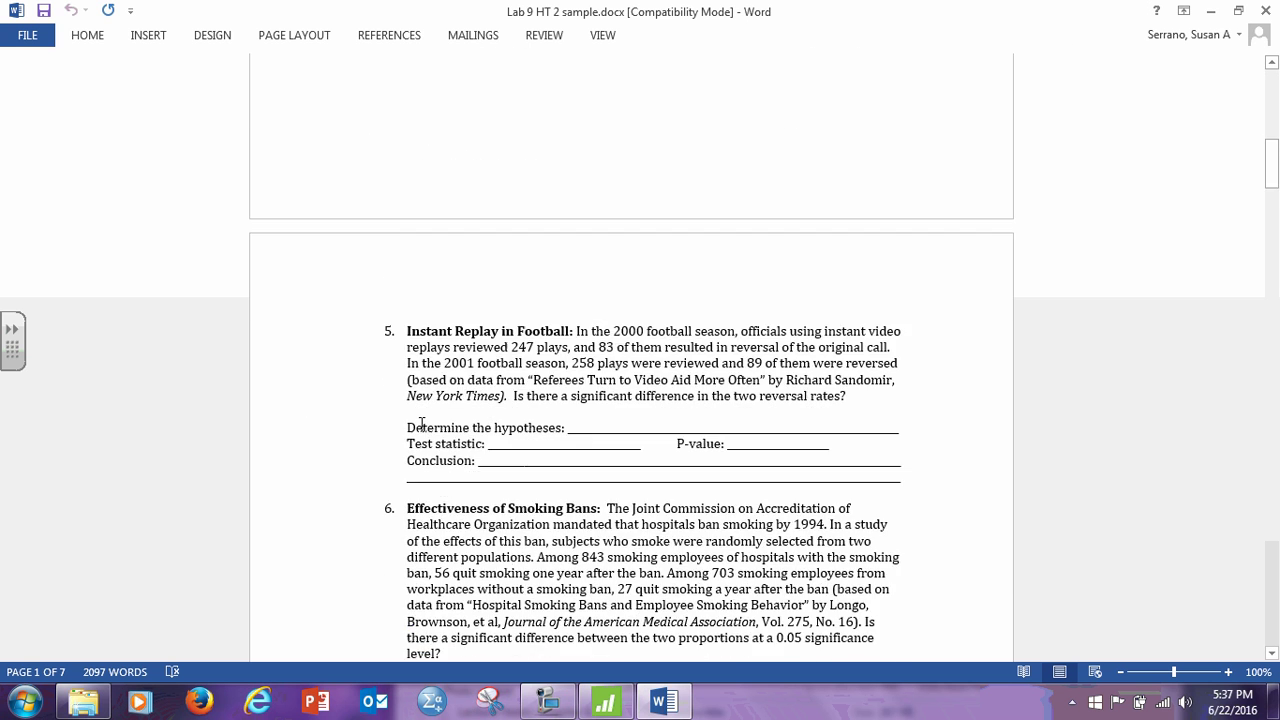
{"action": "scroll", "coordinate": [421, 423], "scroll_direction": "down", "scroll_amount": 3}
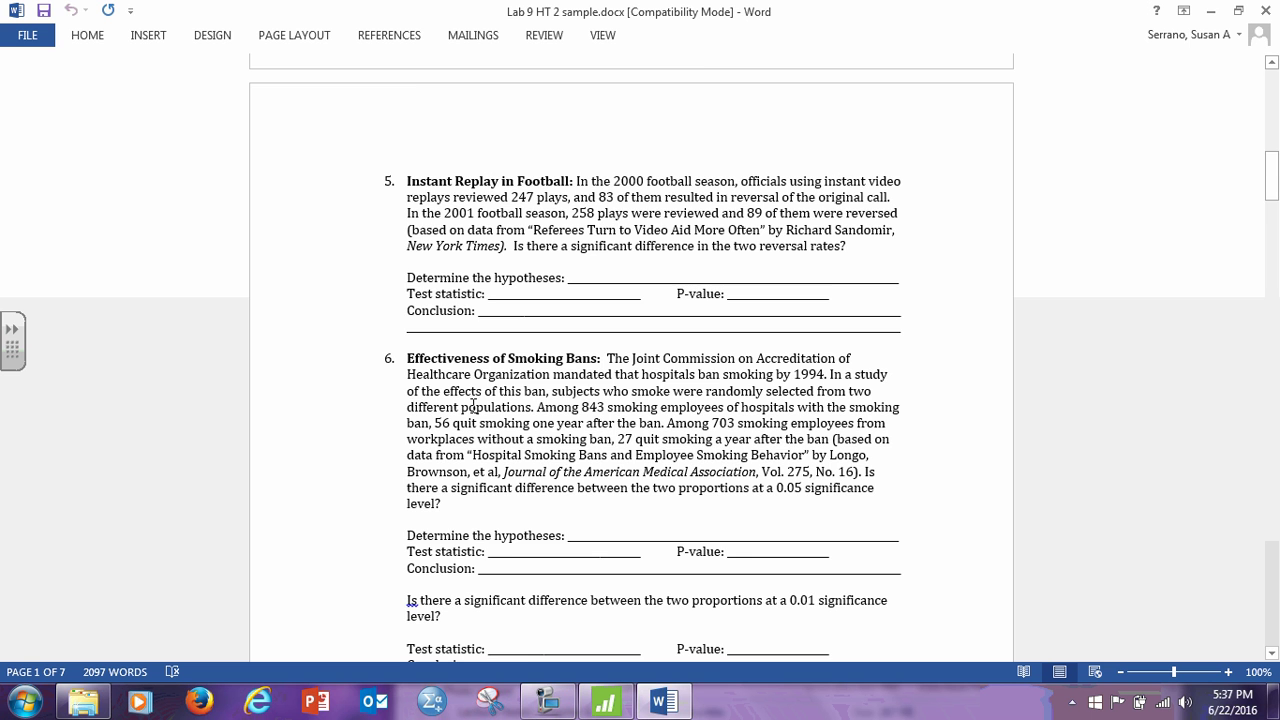
{"action": "scroll", "coordinate": [473, 404], "scroll_direction": "down", "scroll_amount": 20}
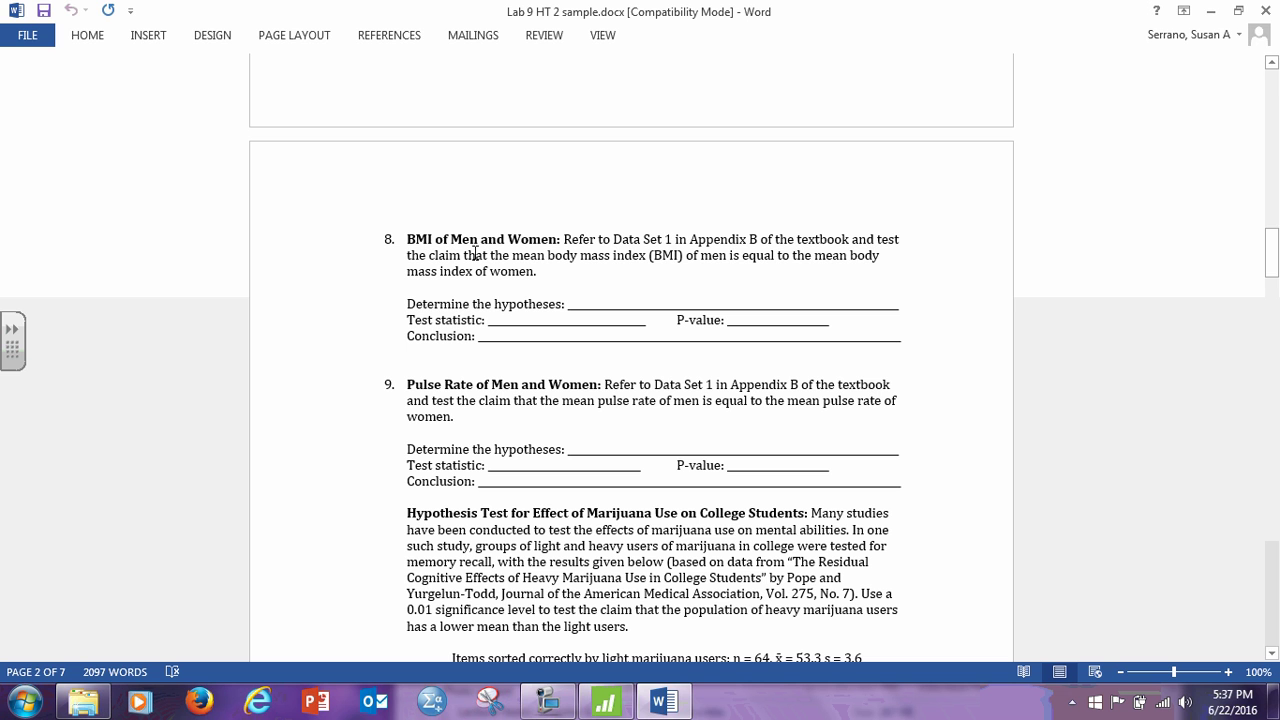
Step: Switch to Minitab and copy the BMI column from the MHEALTH.MTW worksheet into the empty column C14 of FHEALTH.MTW
{"action": "left_click", "coordinate": [605, 703]}
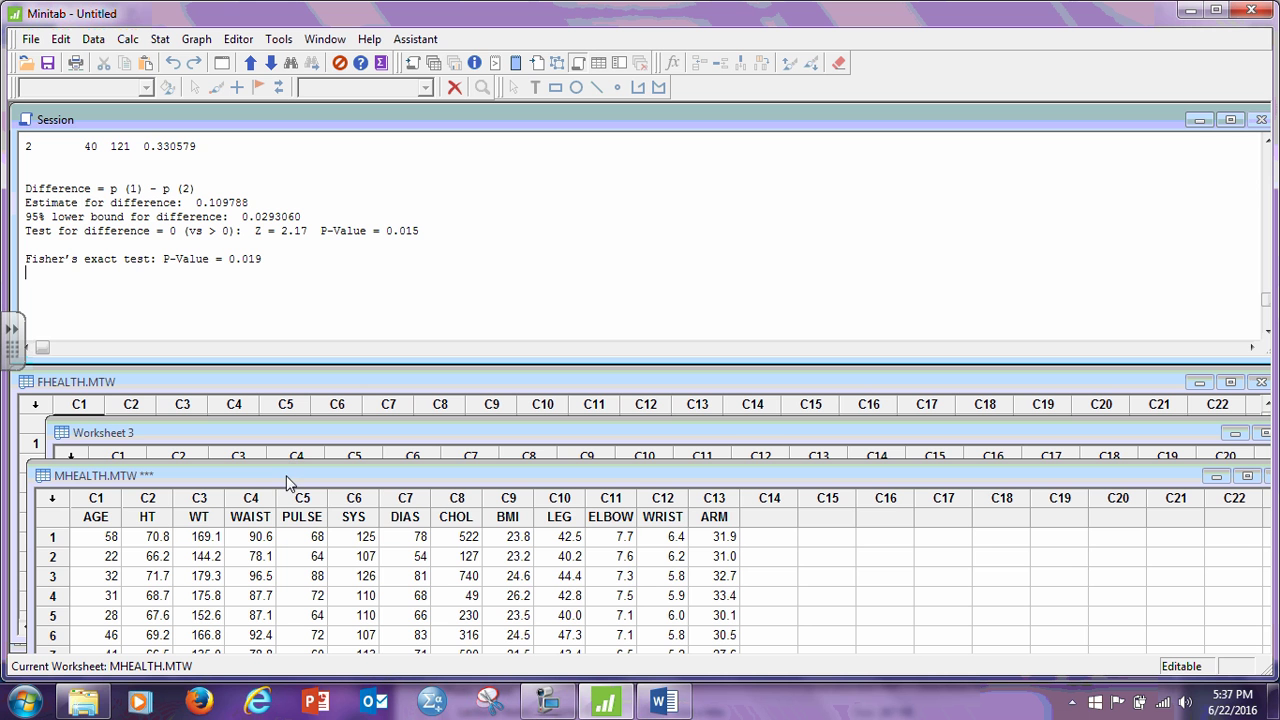
{"action": "left_click", "coordinate": [511, 497]}
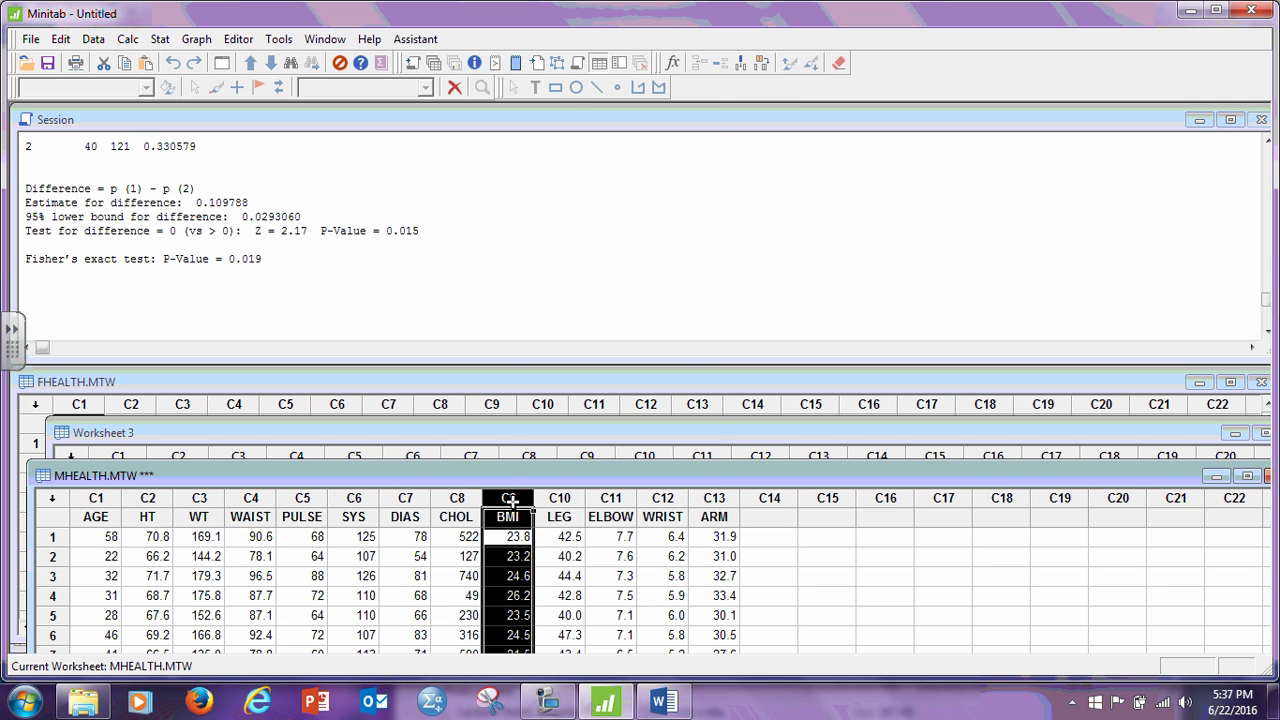
{"action": "right_click", "coordinate": [511, 499]}
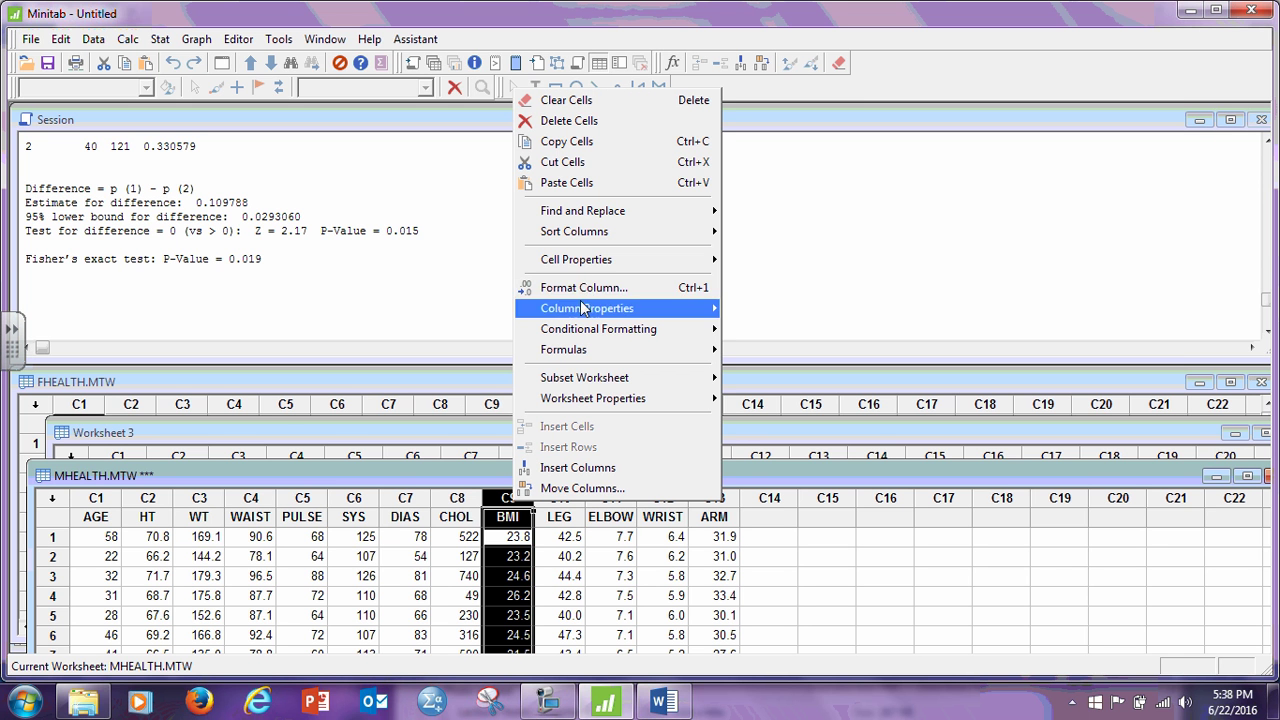
{"action": "left_click", "coordinate": [580, 141]}
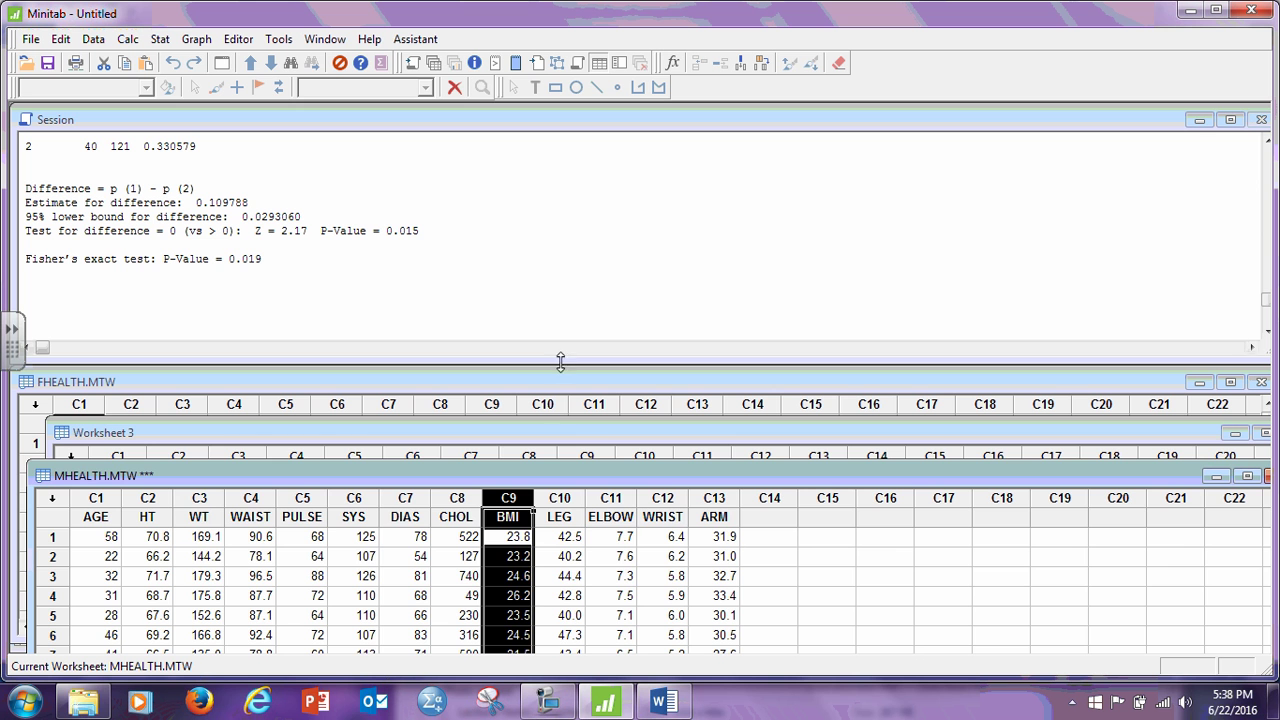
{"action": "left_click", "coordinate": [1217, 476]}
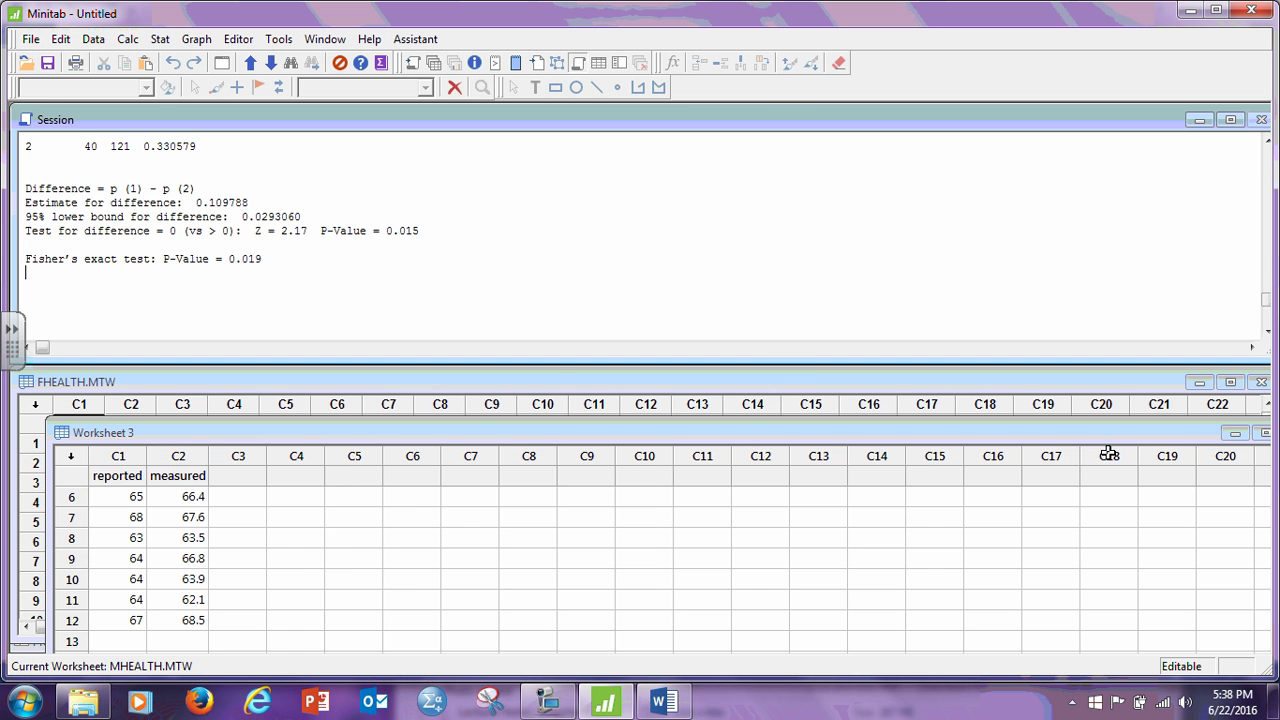
{"action": "left_click", "coordinate": [779, 396]}
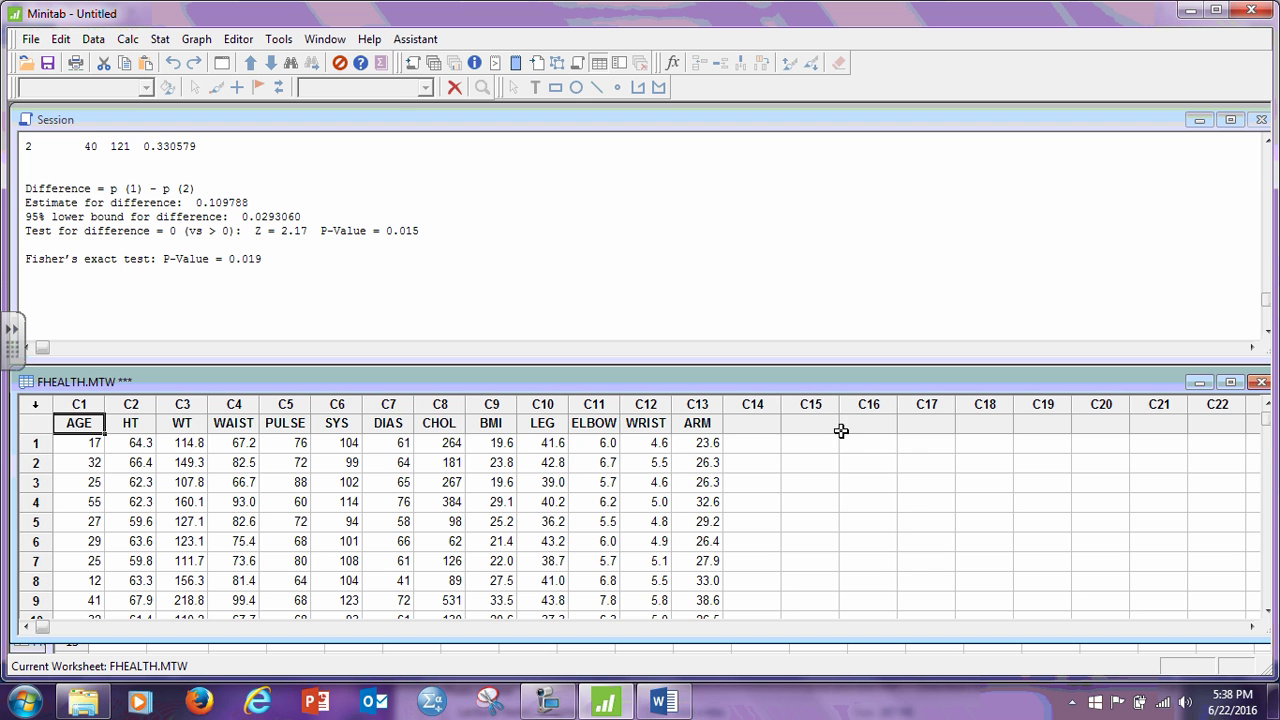
{"action": "left_click", "coordinate": [752, 405]}
{"action": "right_click", "coordinate": [755, 408]}
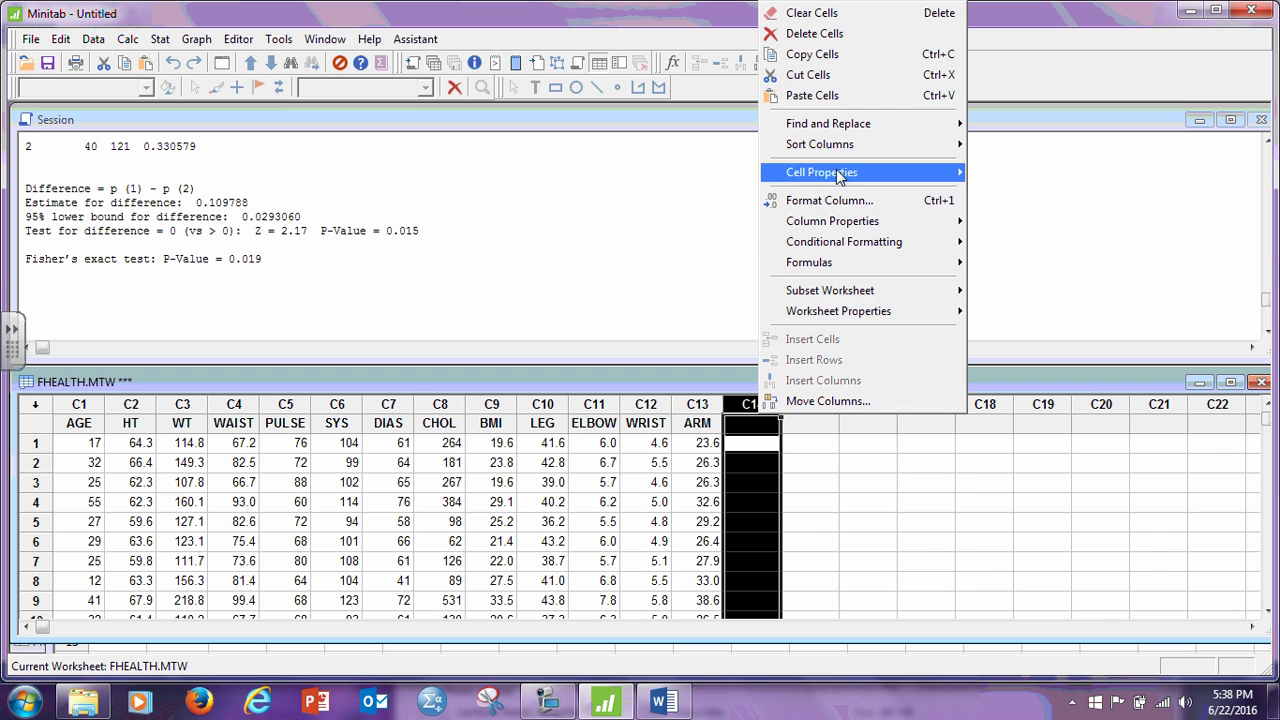
{"action": "left_click", "coordinate": [830, 95]}
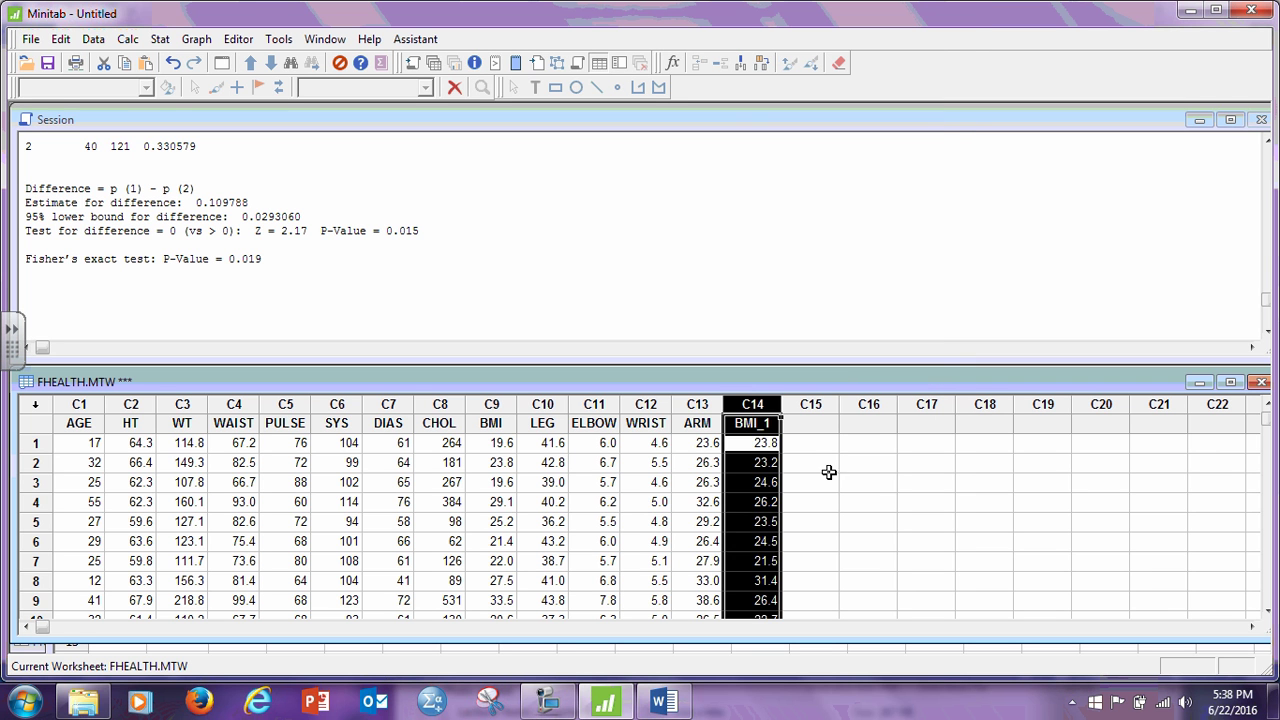
Step: Rename column C14 as BMI_Men and column C9 as BMI_Female in the FHEALTH.MTW worksheet
{"action": "left_click", "coordinate": [776, 426]}
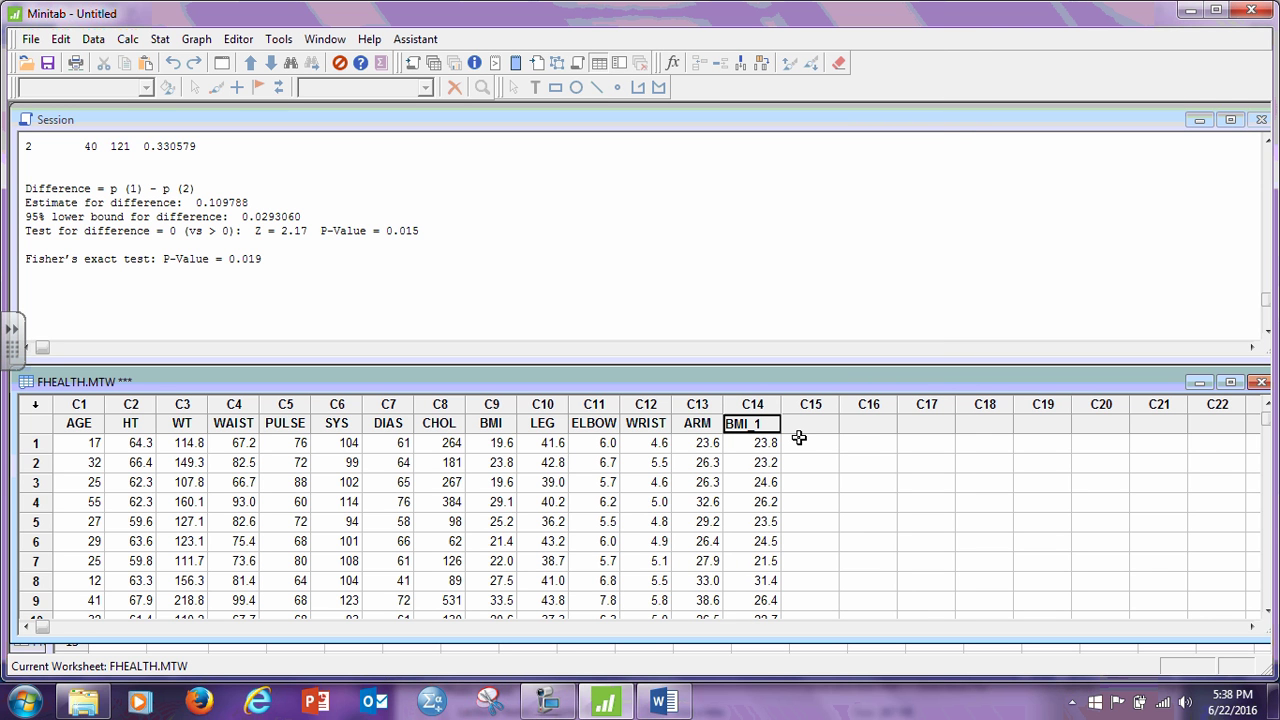
{"action": "key", "text": "BackSpace"}
{"action": "key", "text": "BackSpace"}
{"action": "type", "text": "_Men"}
{"action": "left_click", "coordinate": [490, 423]}
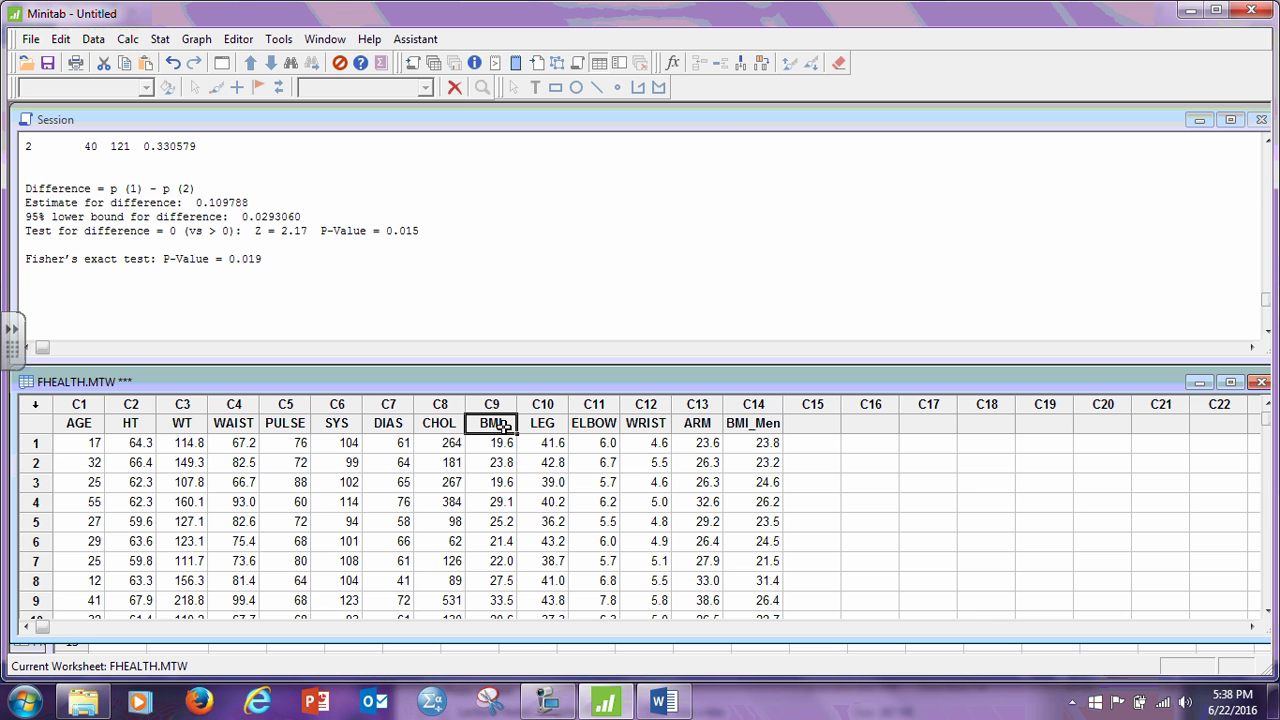
{"action": "left_click", "coordinate": [509, 423]}
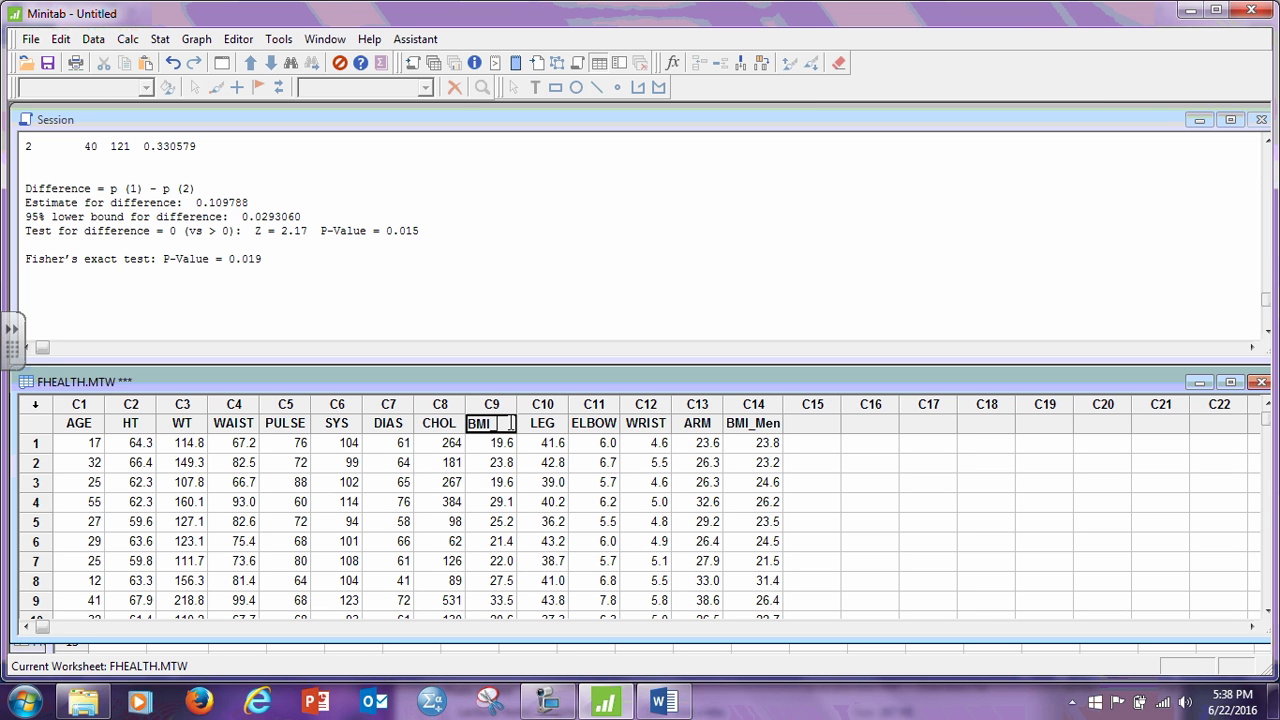
{"action": "type", "text": "_Female"}
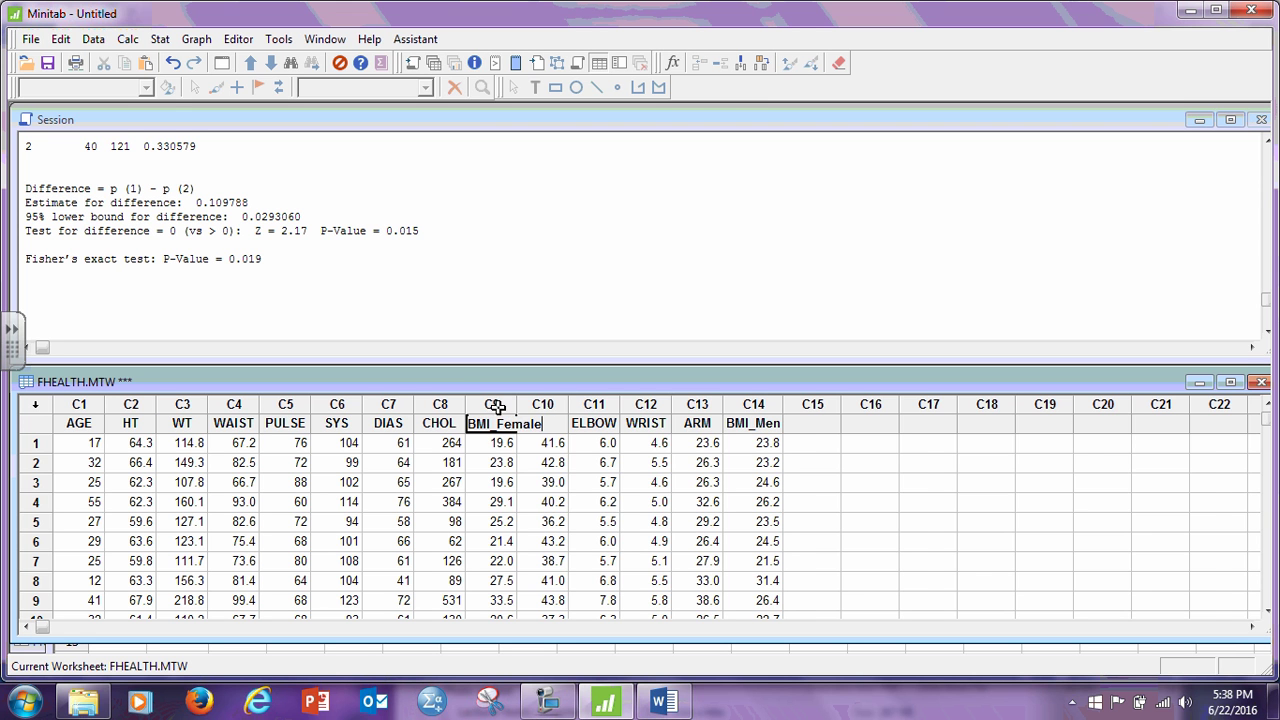
{"action": "left_click", "coordinate": [497, 406]}
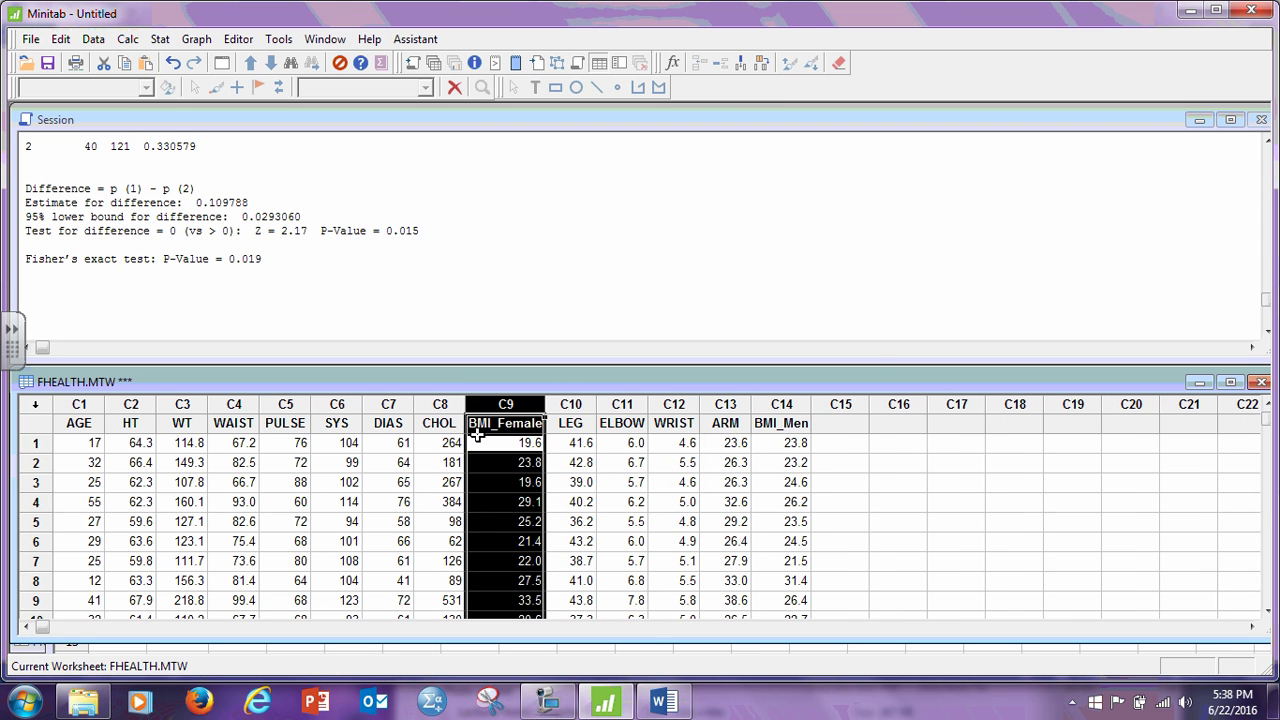
Step: Set up a 2-Sample t test with each sample in its own column, using BMI_Female as sample 1 and BMI_Men as sample 2
{"action": "left_click", "coordinate": [160, 42]}
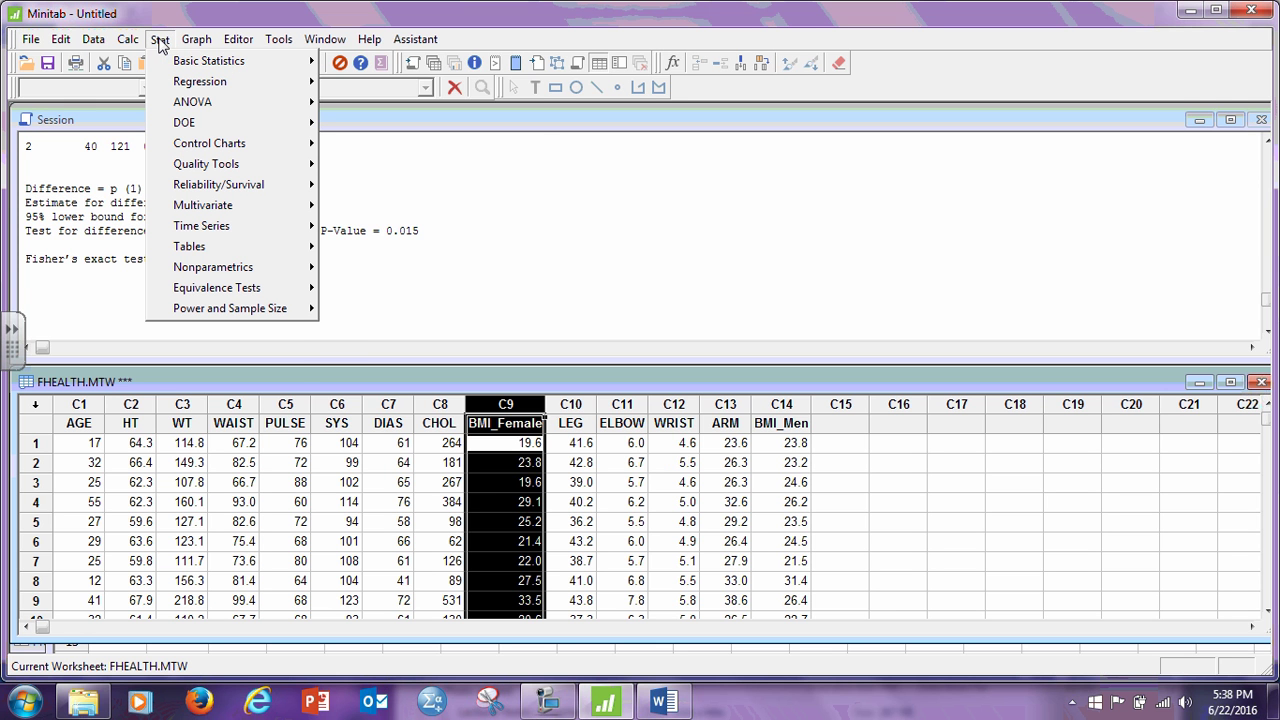
{"action": "mouse_move", "coordinate": [190, 68]}
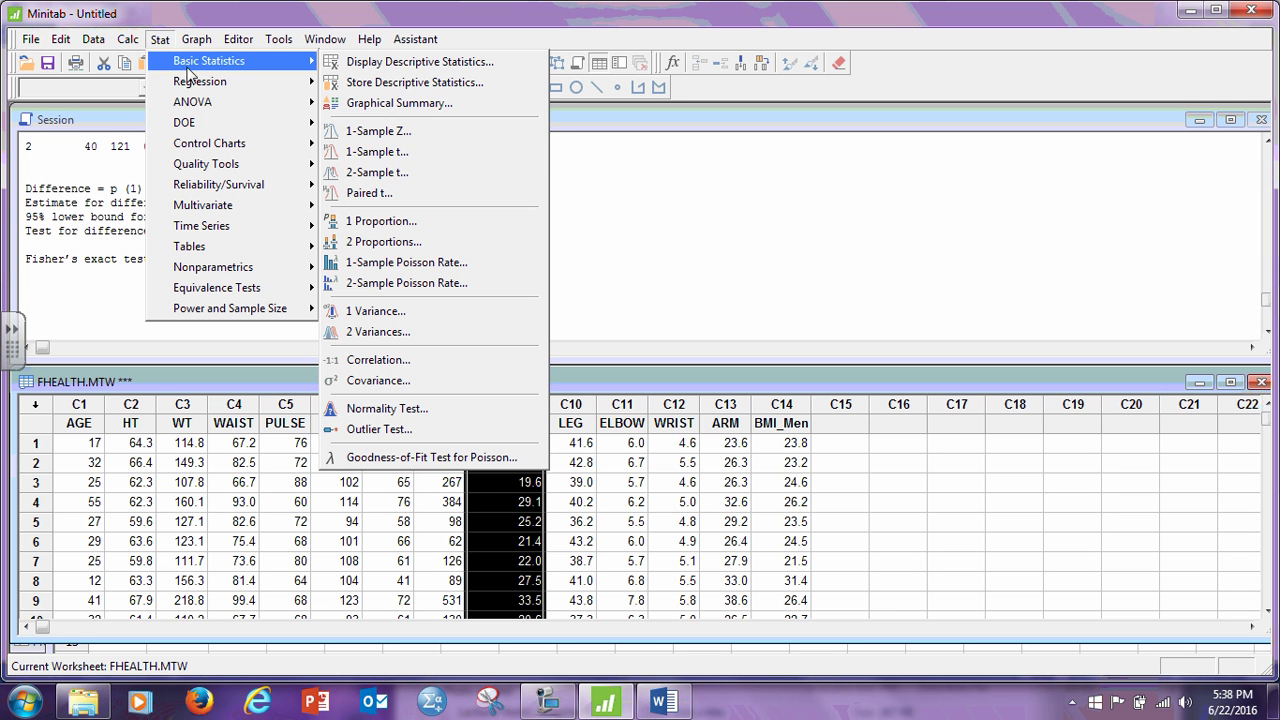
{"action": "left_click", "coordinate": [420, 178]}
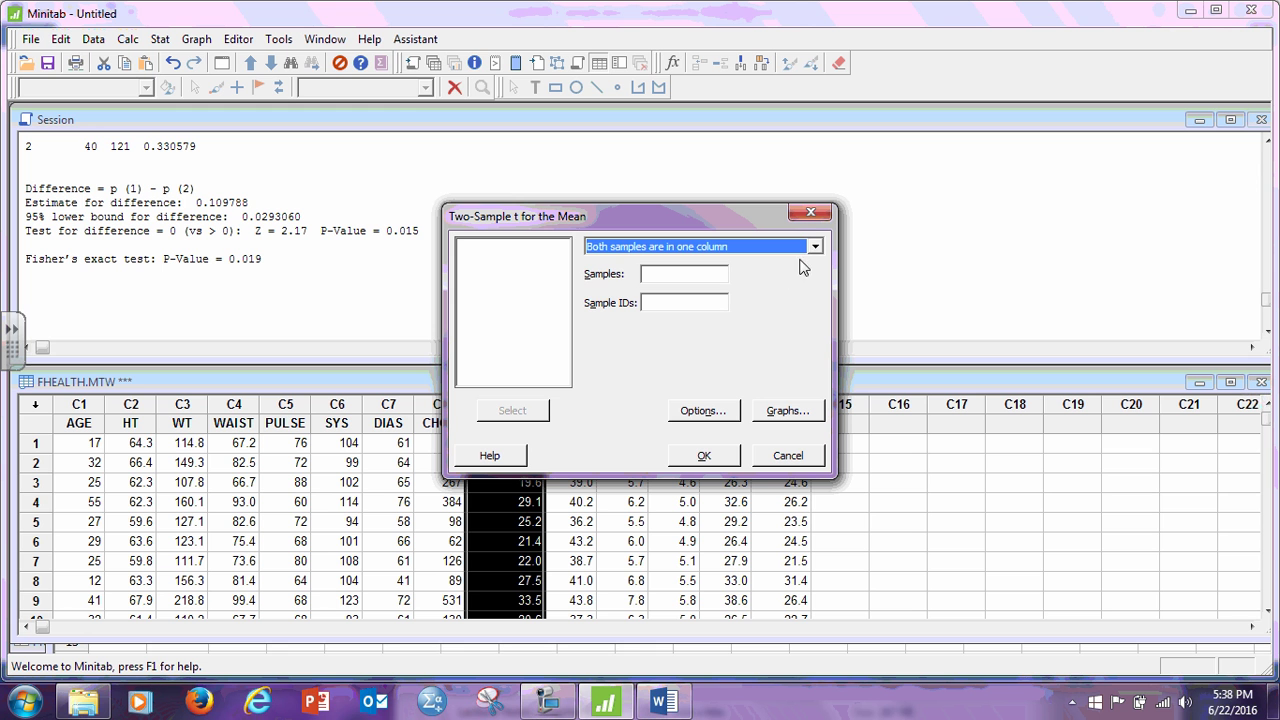
{"action": "left_click", "coordinate": [816, 246]}
{"action": "left_click", "coordinate": [791, 276]}
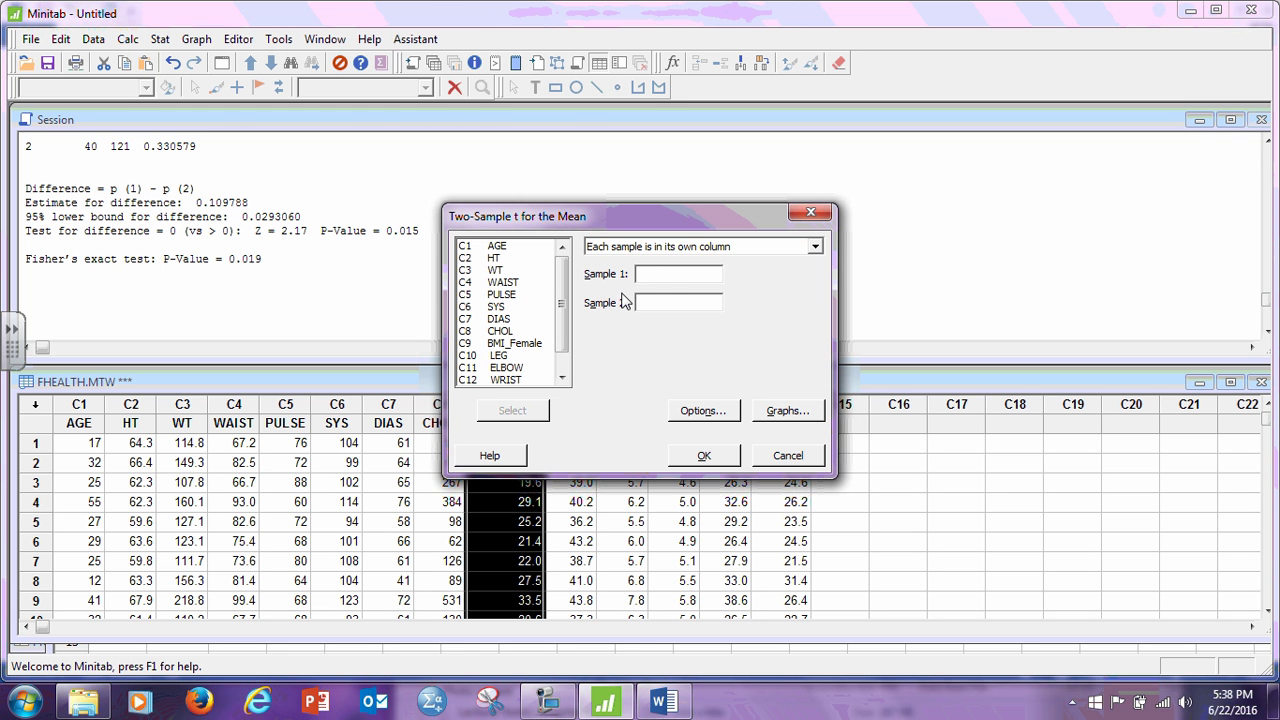
{"action": "double_click", "coordinate": [514, 343]}
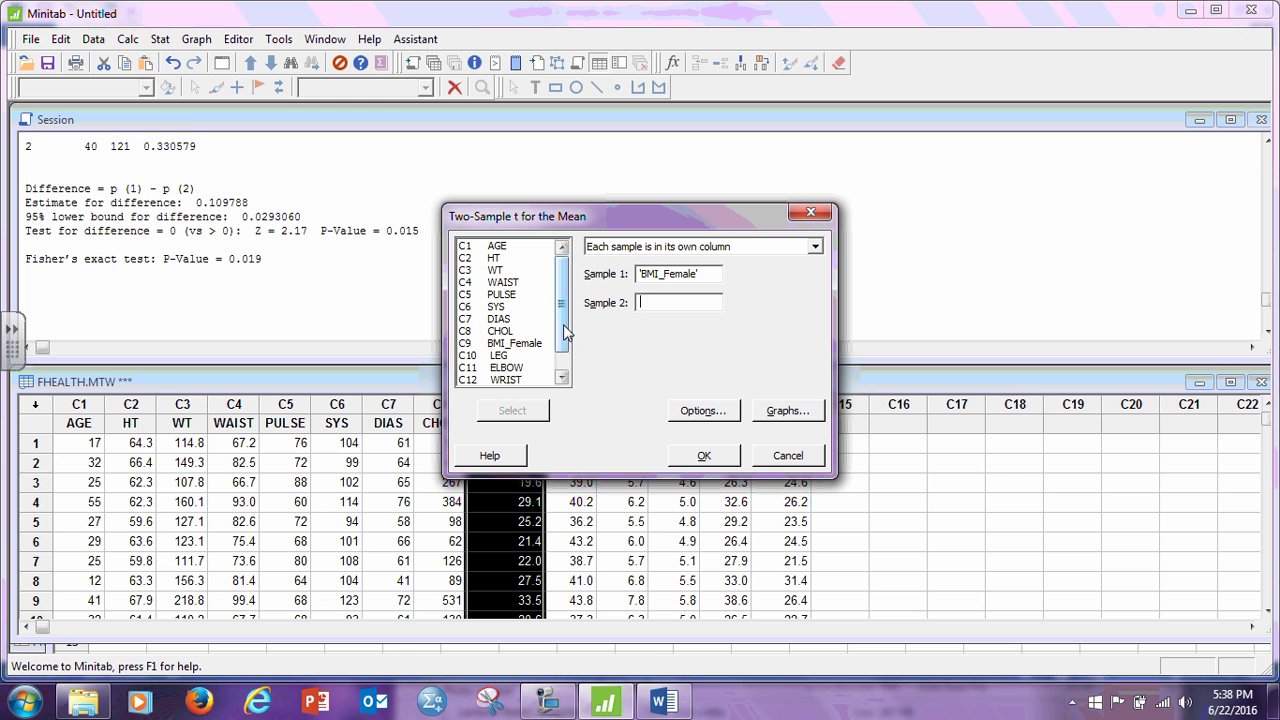
{"action": "scroll", "coordinate": [531, 378], "scroll_direction": "down", "scroll_amount": 1}
{"action": "double_click", "coordinate": [512, 380]}
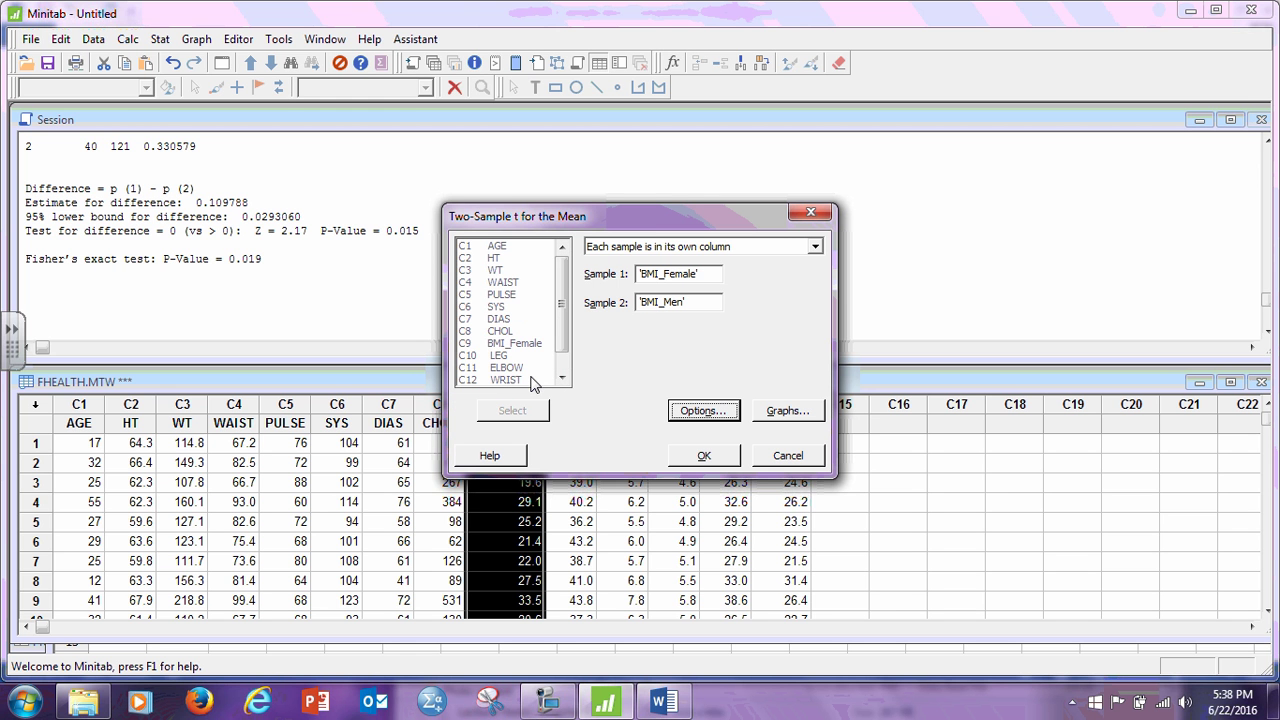
Step: Check the claim in problem 8 and run the test with Difference ≠ hypothesized difference, 95.0 confidence level and equal variances not assumed
{"action": "left_click", "coordinate": [670, 703]}
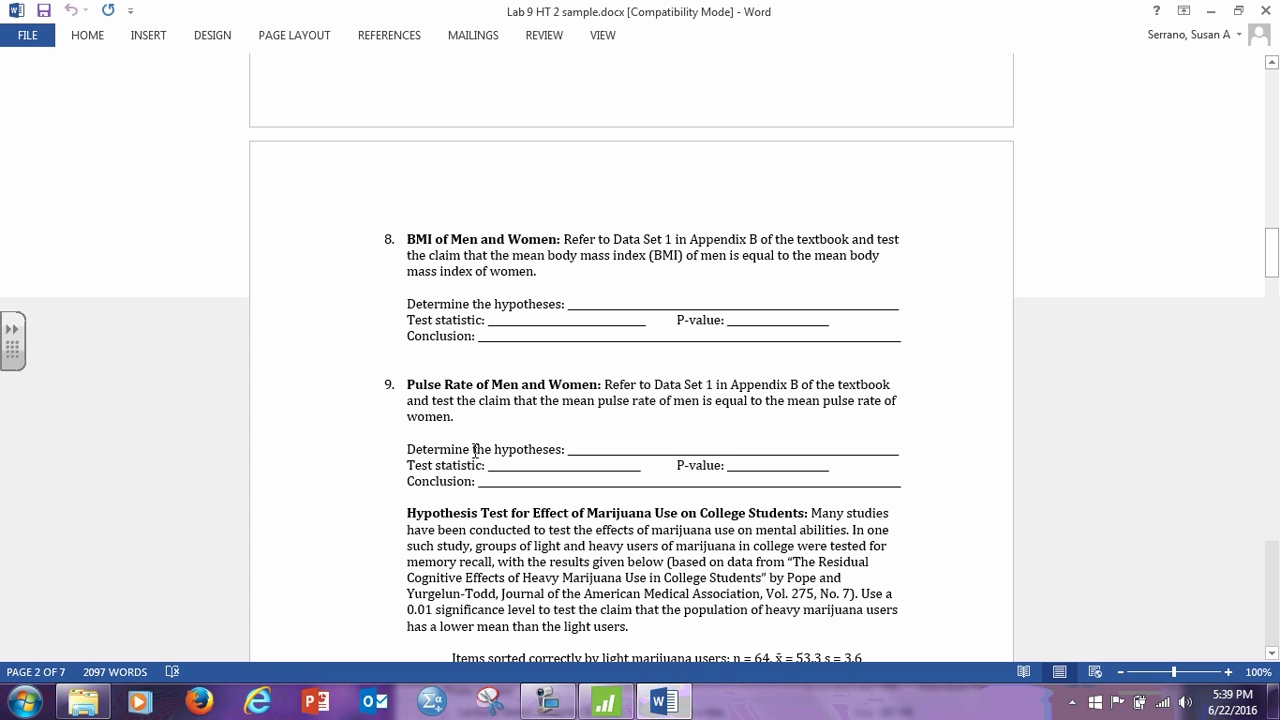
{"action": "left_click", "coordinate": [605, 701]}
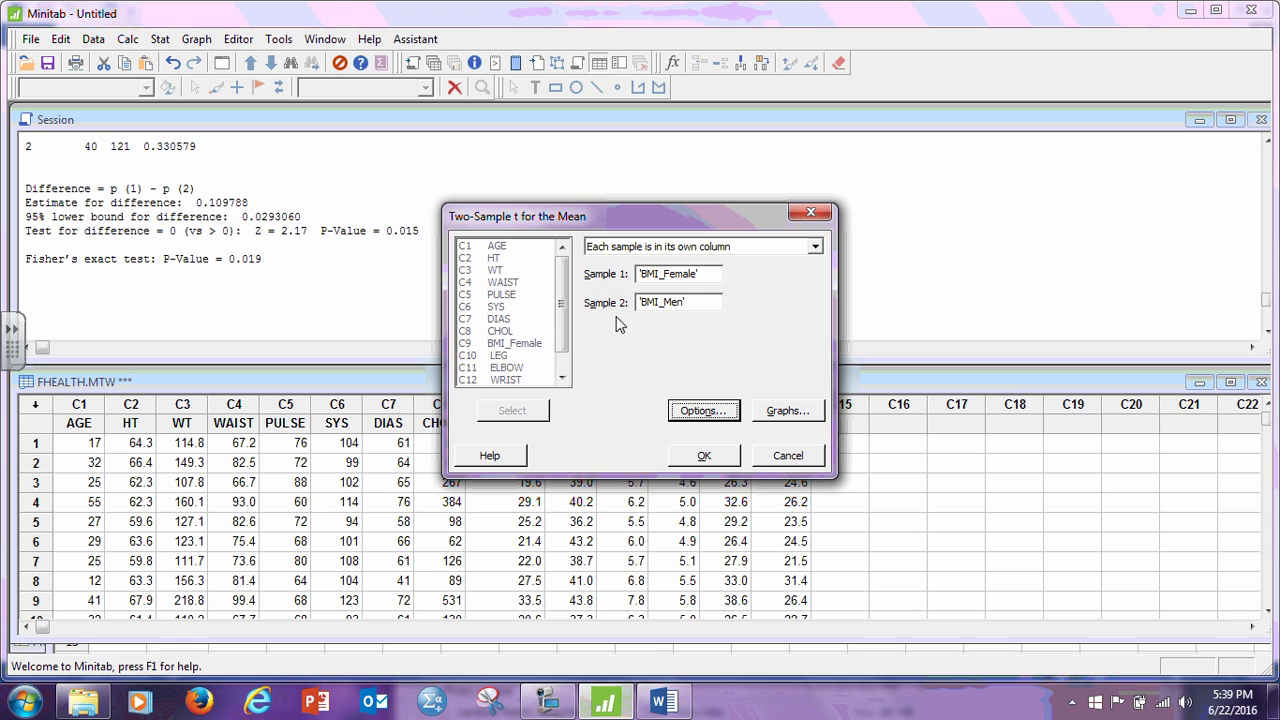
{"action": "left_click", "coordinate": [727, 415]}
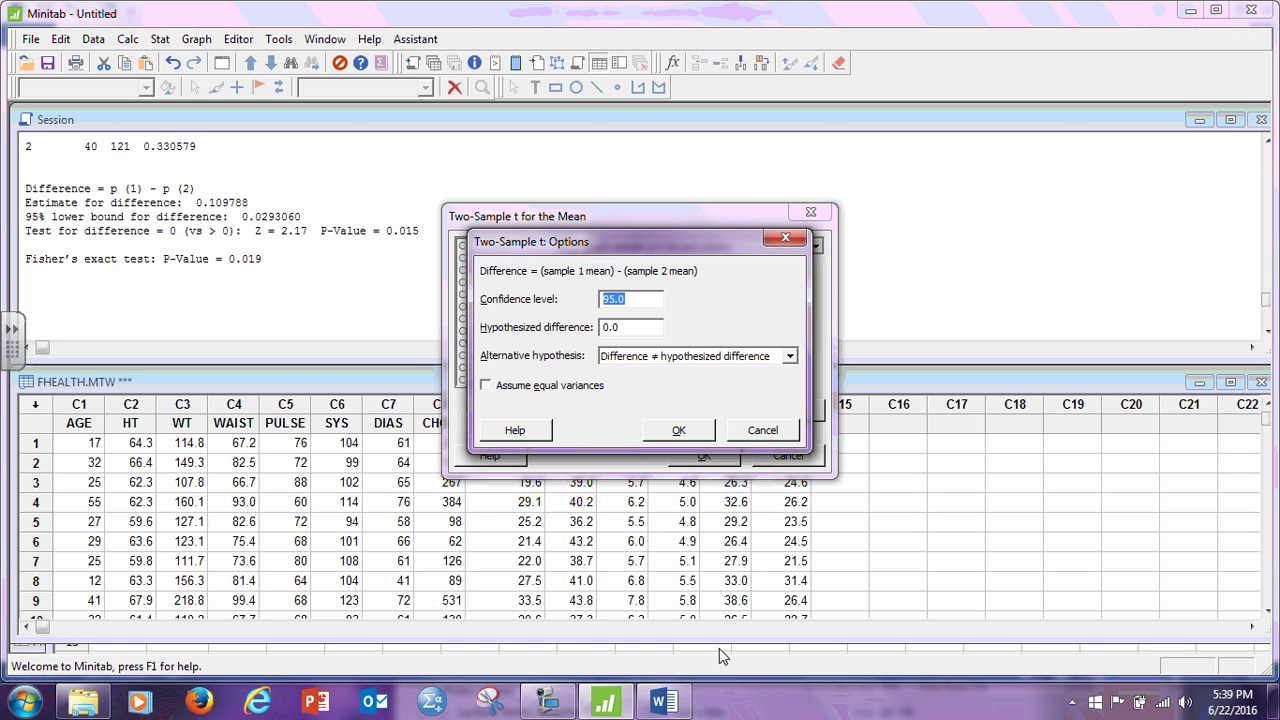
{"action": "left_click", "coordinate": [664, 702]}
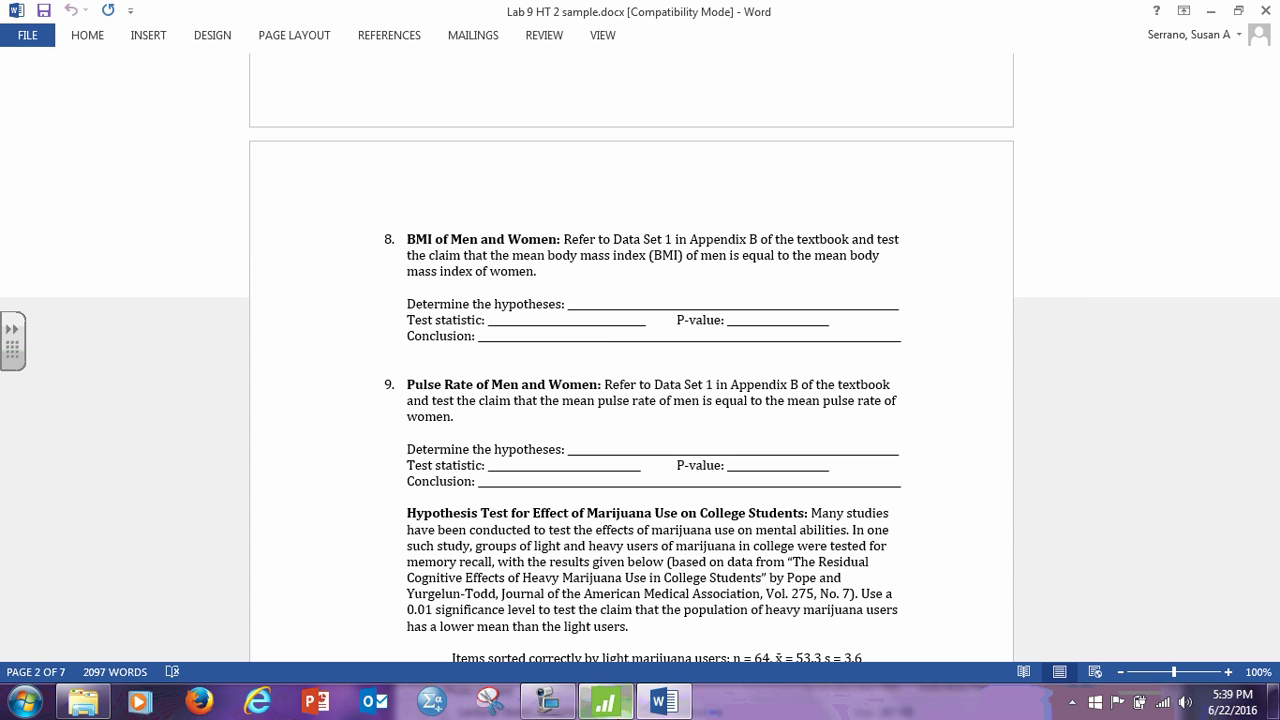
{"action": "left_click", "coordinate": [605, 702]}
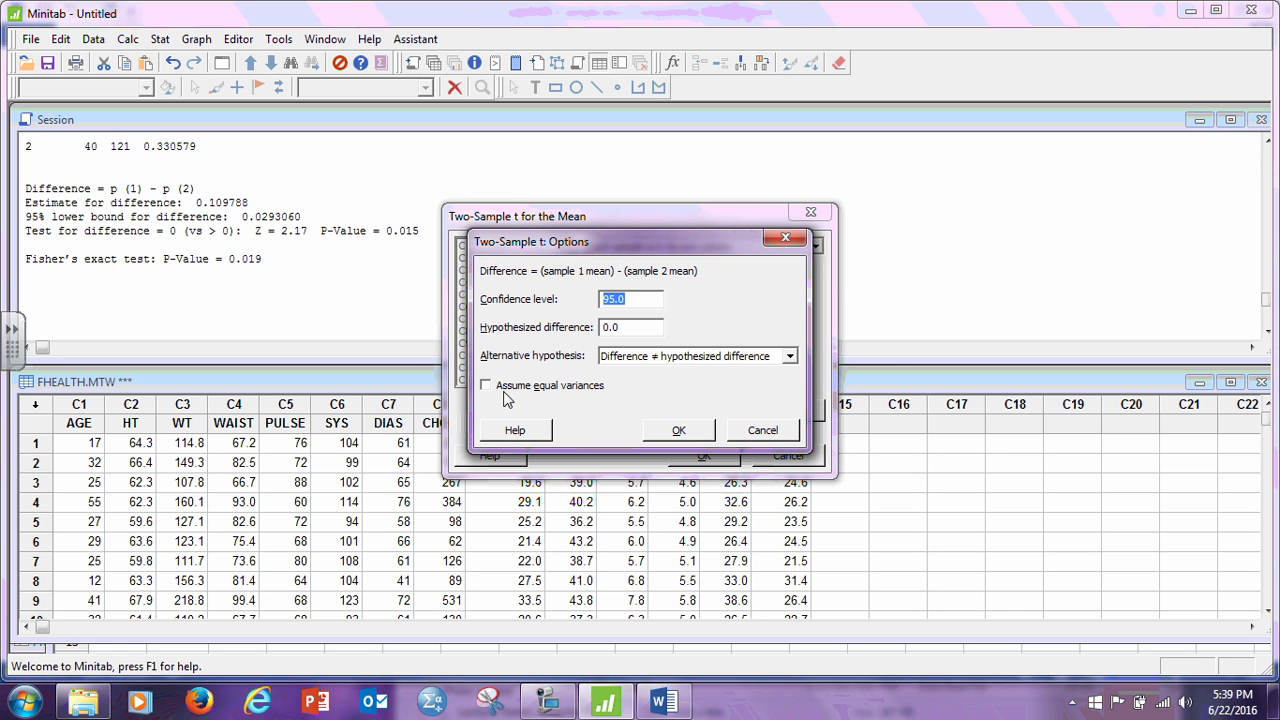
{"action": "left_click", "coordinate": [697, 431]}
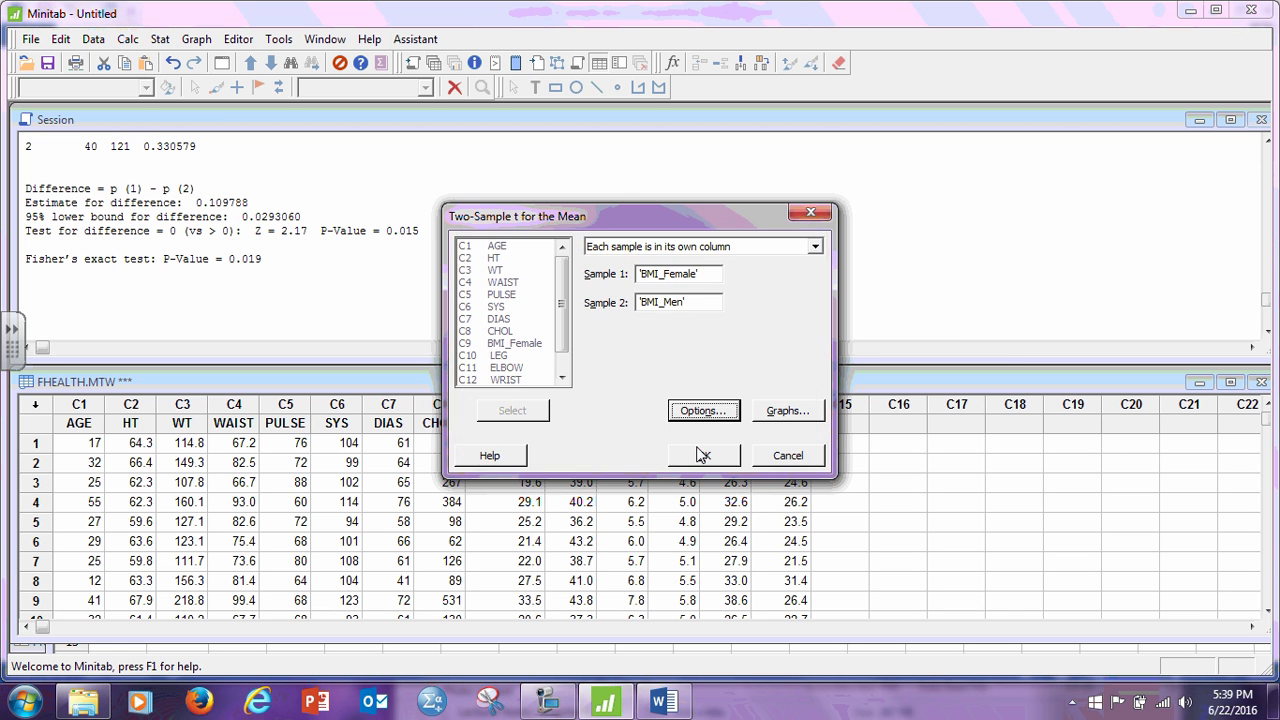
{"action": "left_click", "coordinate": [702, 457]}
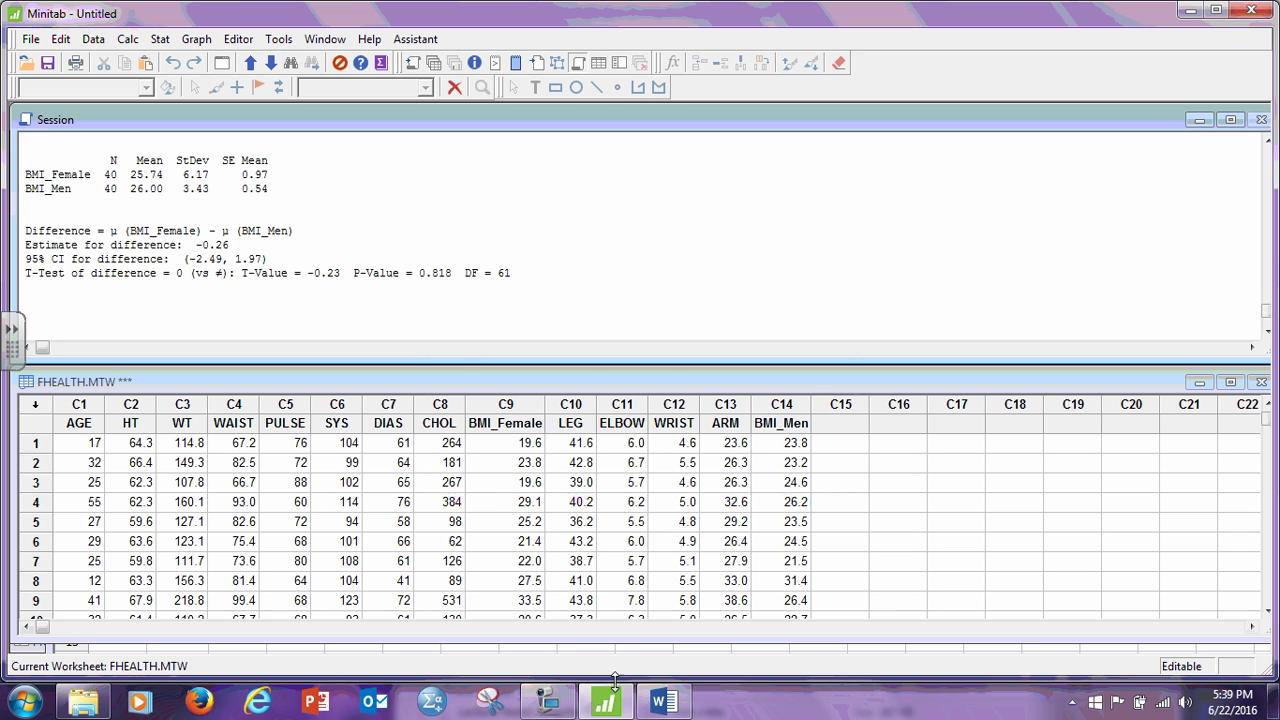
Step: Switch to Word and find problem 13 on self-reported and measured female heights in the Lab 9 document
{"action": "left_click", "coordinate": [663, 702]}
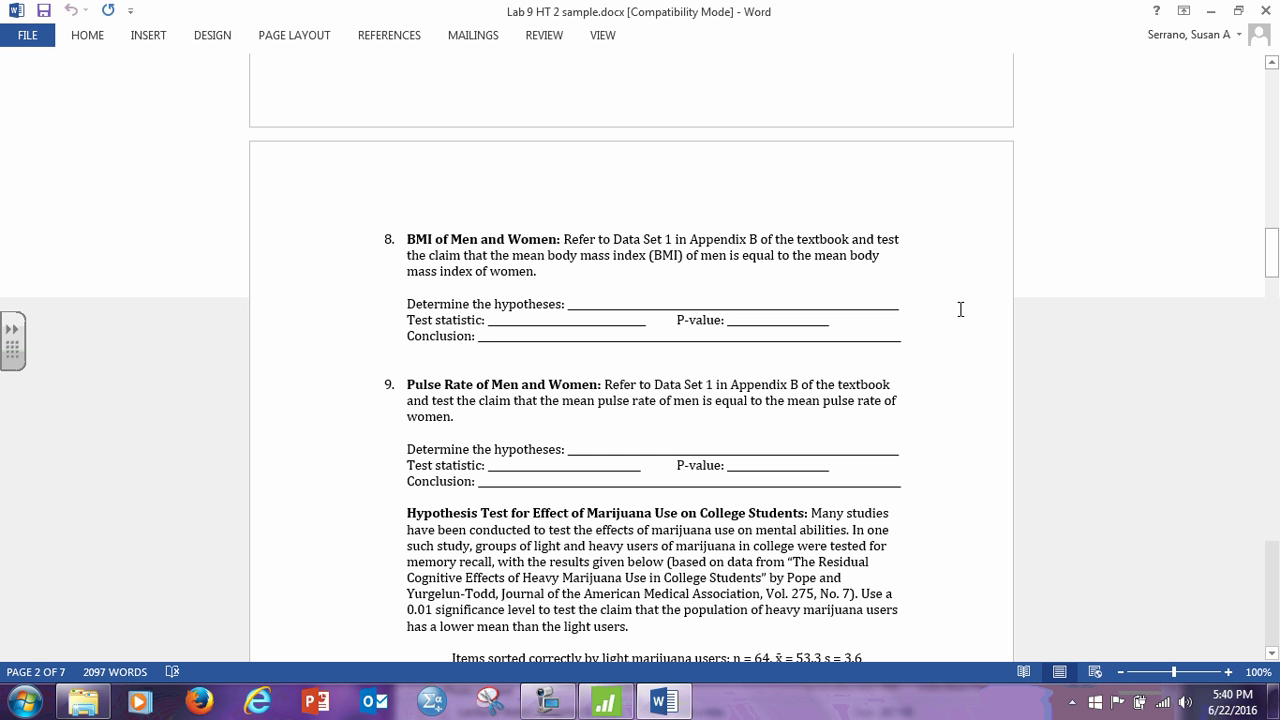
{"action": "scroll", "coordinate": [786, 486], "scroll_direction": "down", "scroll_amount": 10}
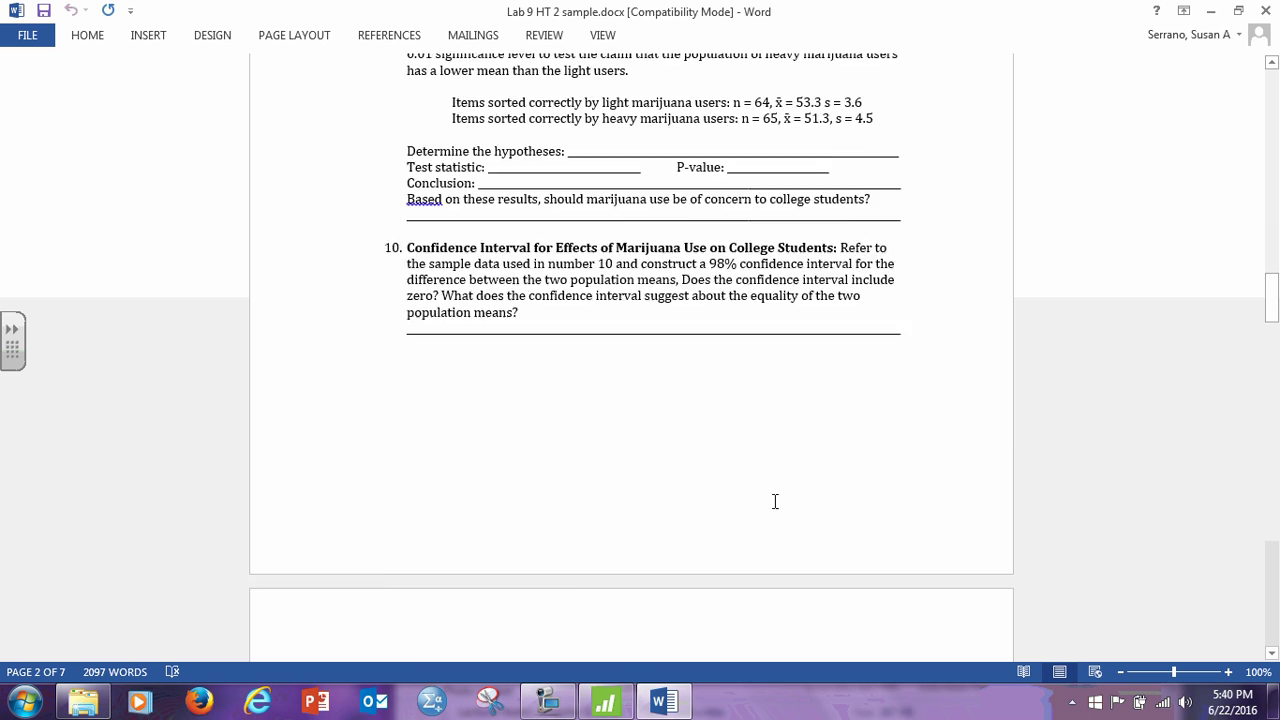
{"action": "scroll", "coordinate": [775, 501], "scroll_direction": "down", "scroll_amount": 20}
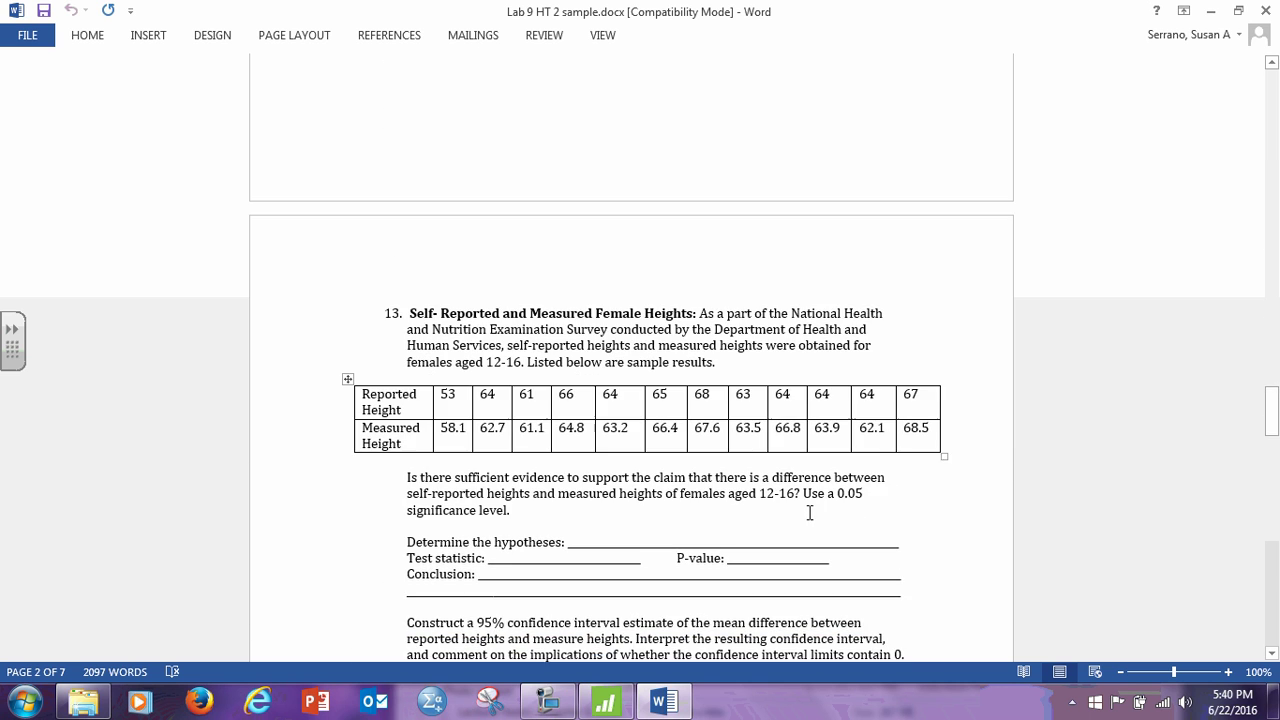
{"action": "scroll", "coordinate": [700, 430], "scroll_direction": "down", "scroll_amount": 20}
{"action": "scroll", "coordinate": [617, 366], "scroll_direction": "up", "scroll_amount": 5}
{"action": "scroll", "coordinate": [631, 343], "scroll_direction": "down", "scroll_amount": 3}
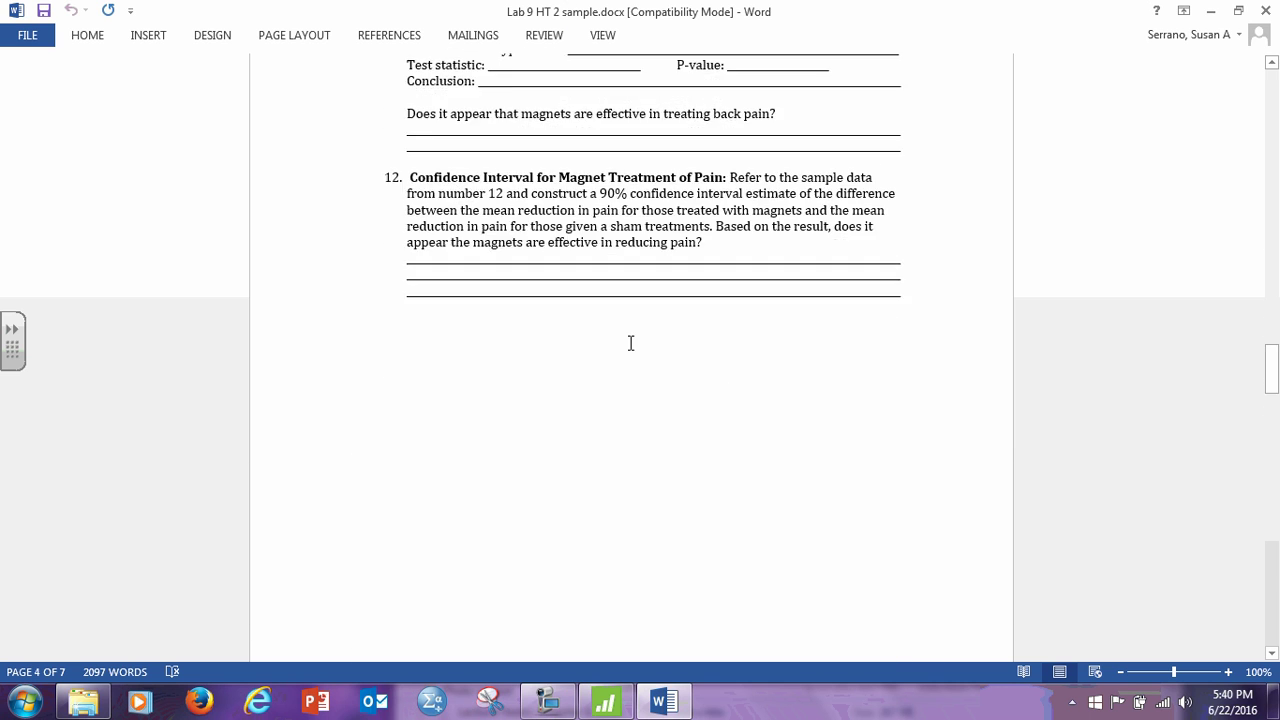
{"action": "scroll", "coordinate": [631, 343], "scroll_direction": "down", "scroll_amount": 10}
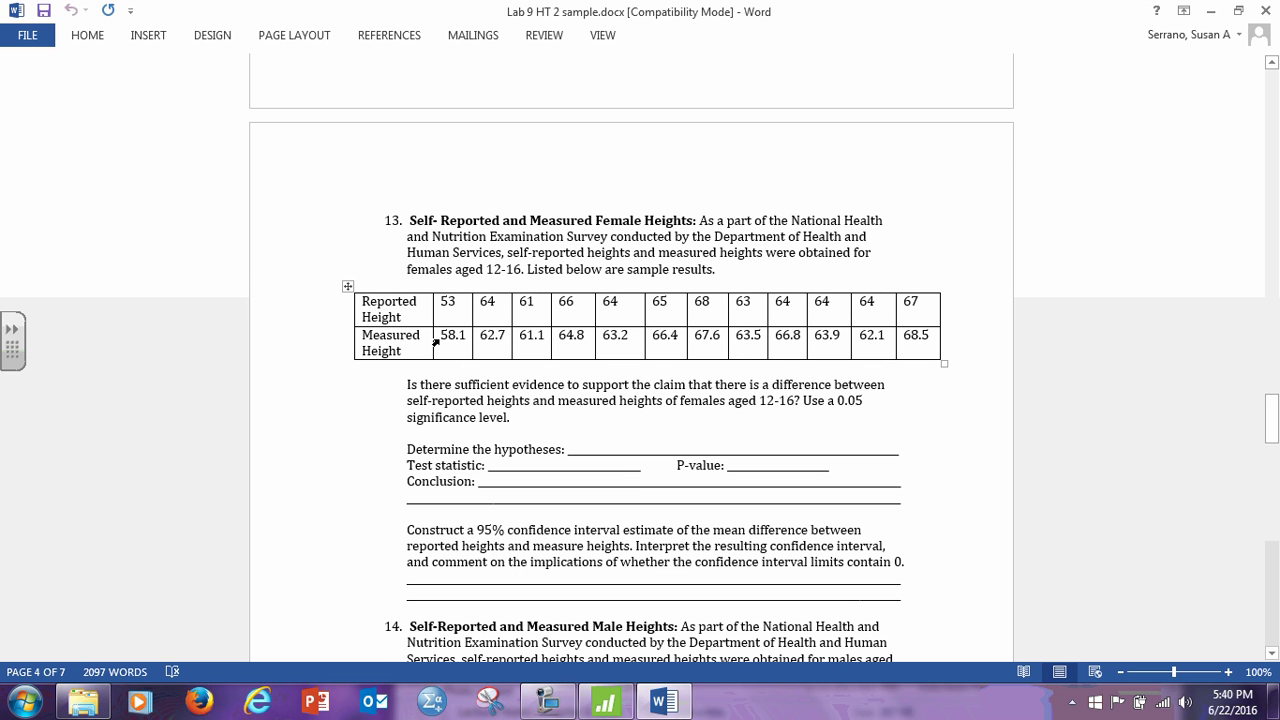
Step: Switch to Minitab, minimize the FHEALTH.MTW worksheet and bring the reported and measured heights in Worksheet 3 into view from row 1
{"action": "left_click", "coordinate": [602, 708]}
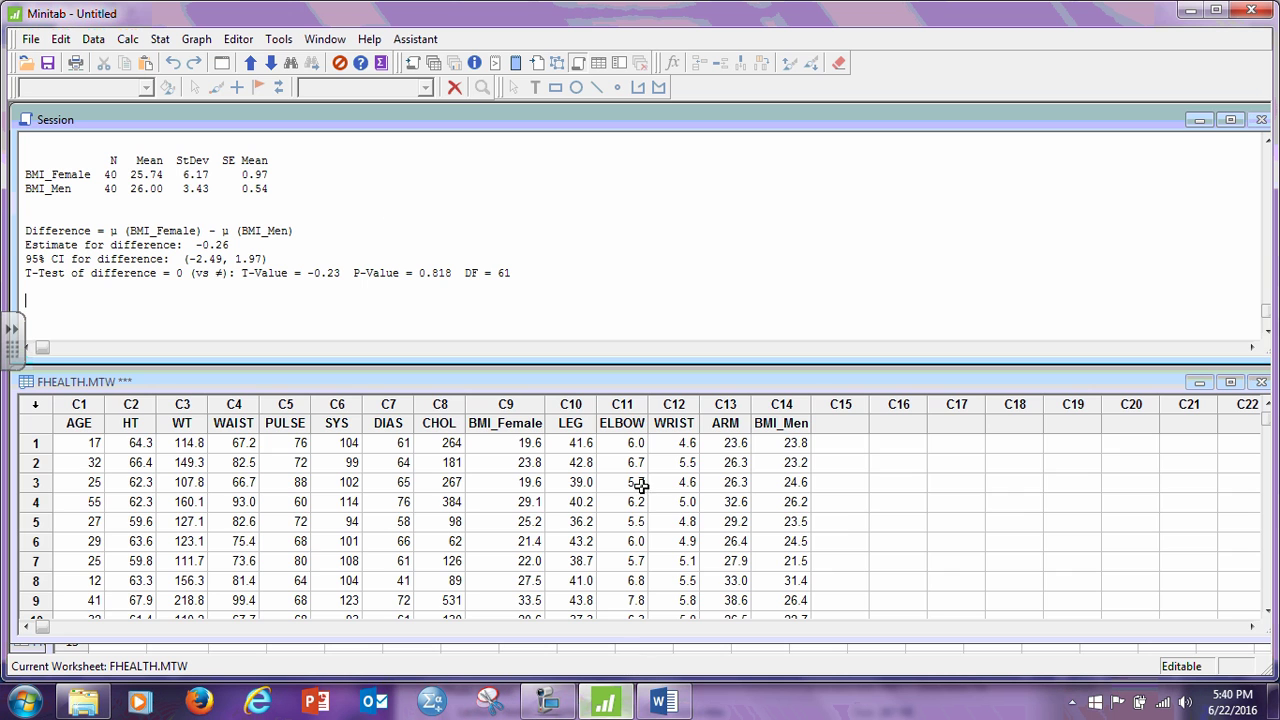
{"action": "left_click", "coordinate": [1199, 382]}
{"action": "left_click_drag", "start_coordinate": [355, 432], "coordinate": [341, 364]}
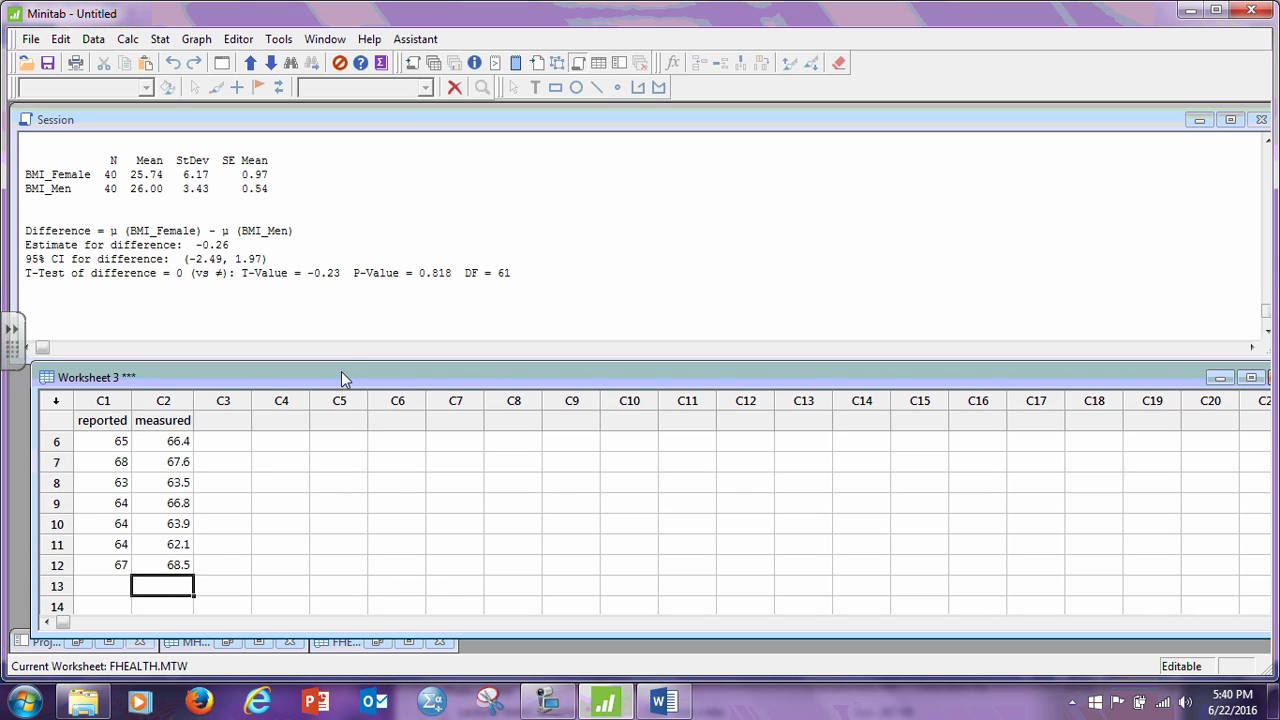
{"action": "scroll", "coordinate": [286, 469], "scroll_direction": "up", "scroll_amount": 2}
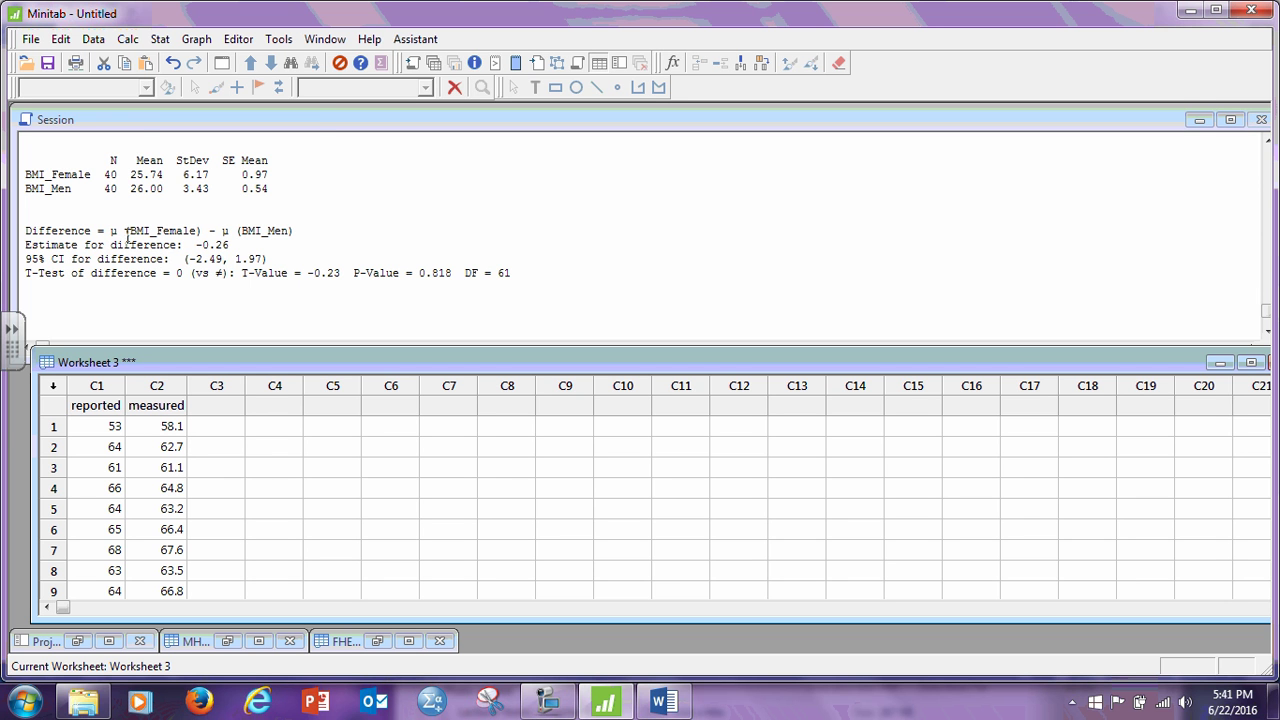
Step: Set up a Paired t test with each sample in a column, using reported as sample 1 and measured as sample 2
{"action": "left_click", "coordinate": [160, 39]}
{"action": "mouse_move", "coordinate": [214, 60]}
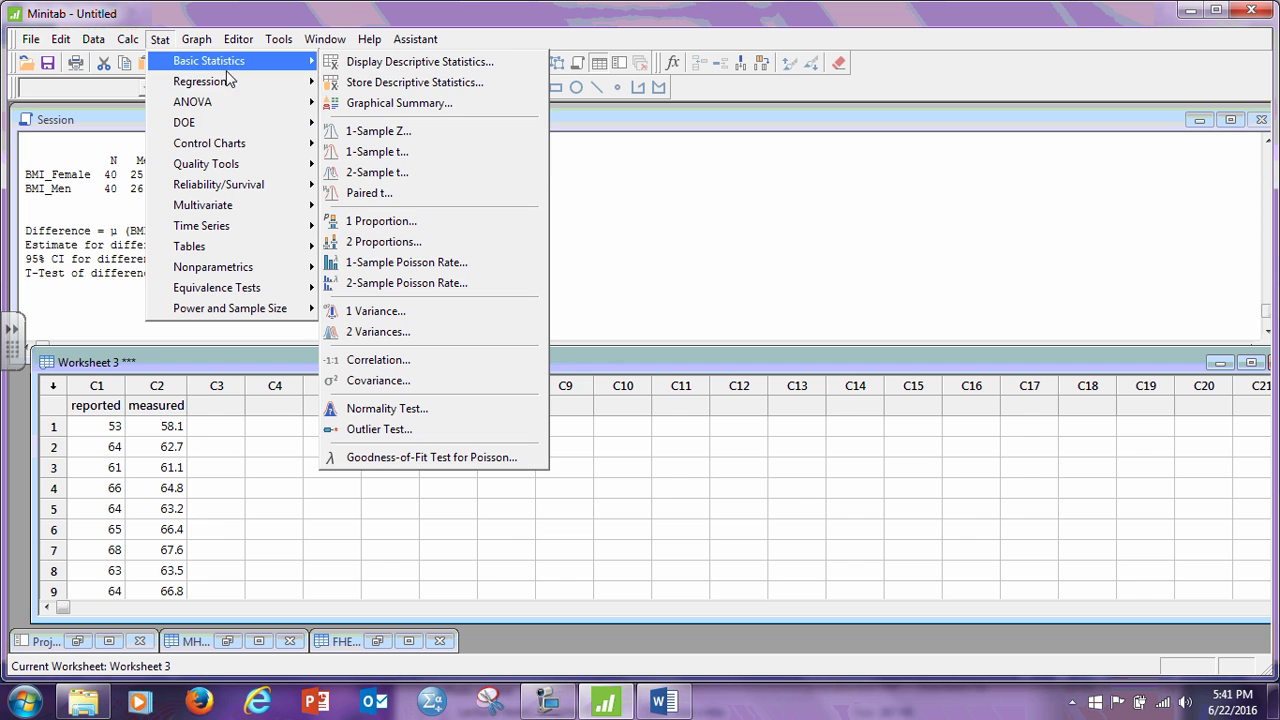
{"action": "left_click", "coordinate": [393, 193]}
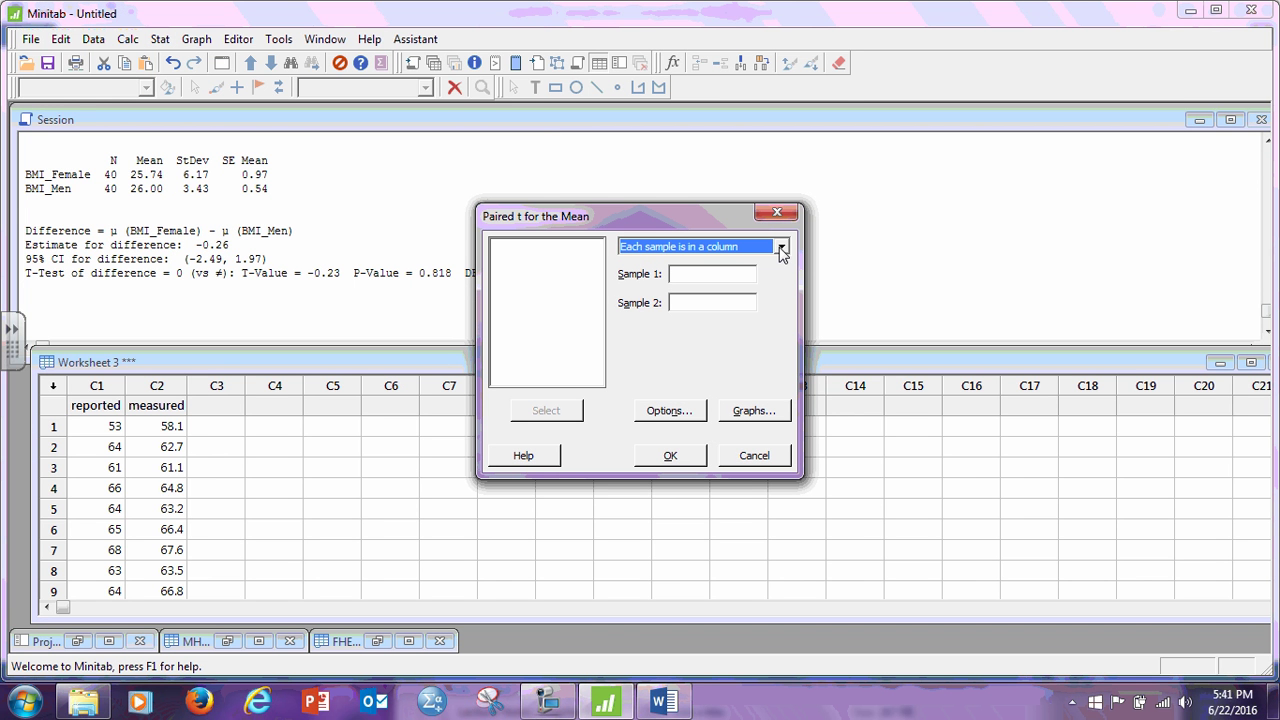
{"action": "left_click", "coordinate": [728, 274]}
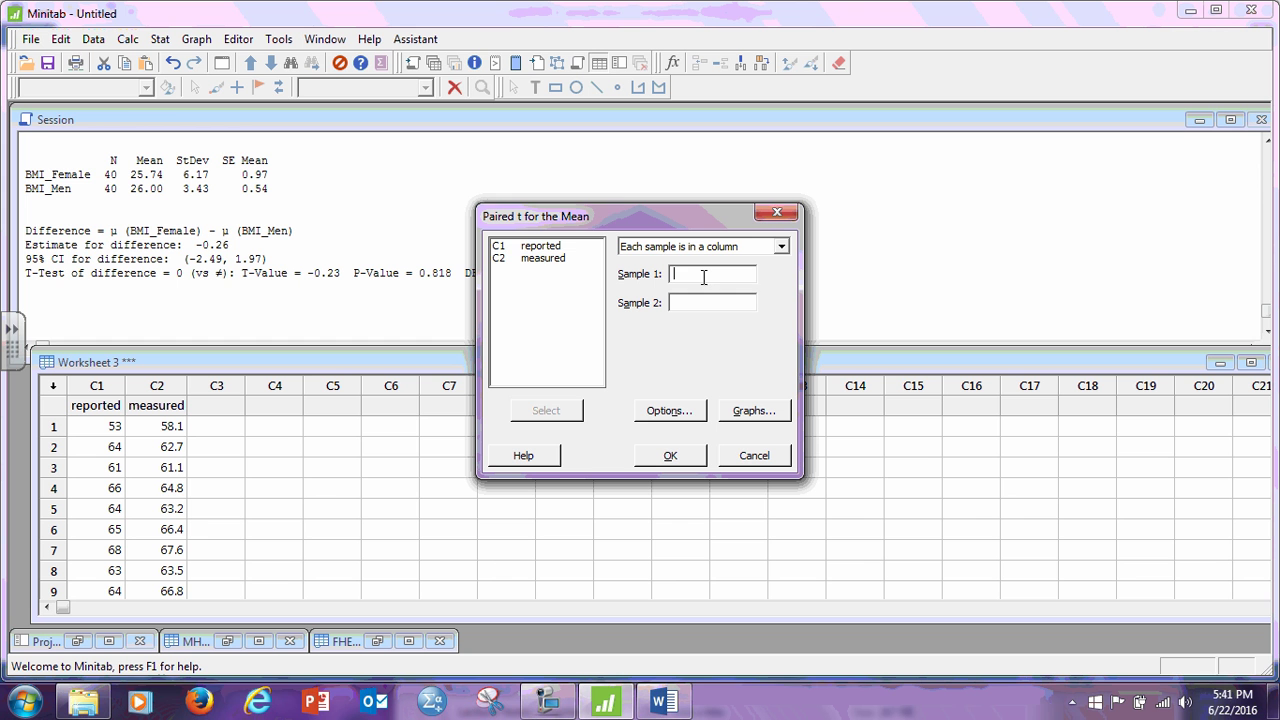
{"action": "double_click", "coordinate": [555, 247]}
{"action": "double_click", "coordinate": [550, 259]}
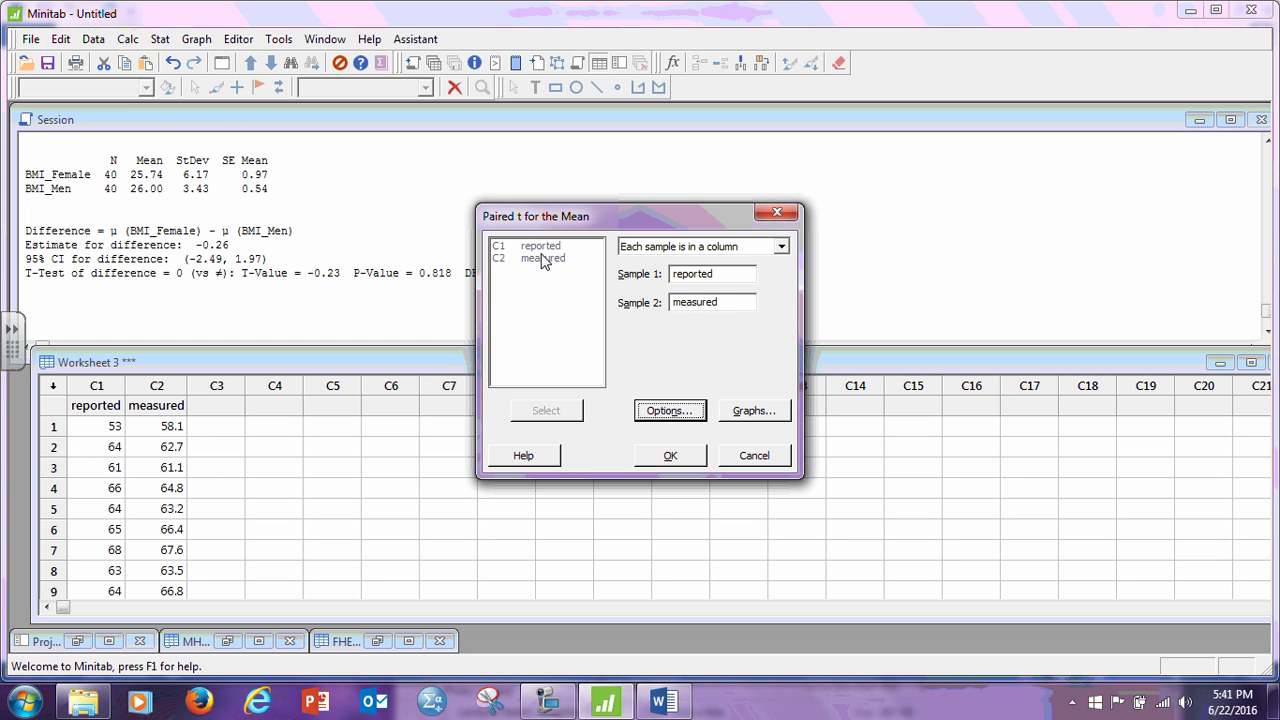
Step: Check the claim in problem 13 and run the paired test with 95.0 confidence level, hypothesized difference 0.0 and Difference ≠ hypothesized difference
{"action": "left_click", "coordinate": [662, 702]}
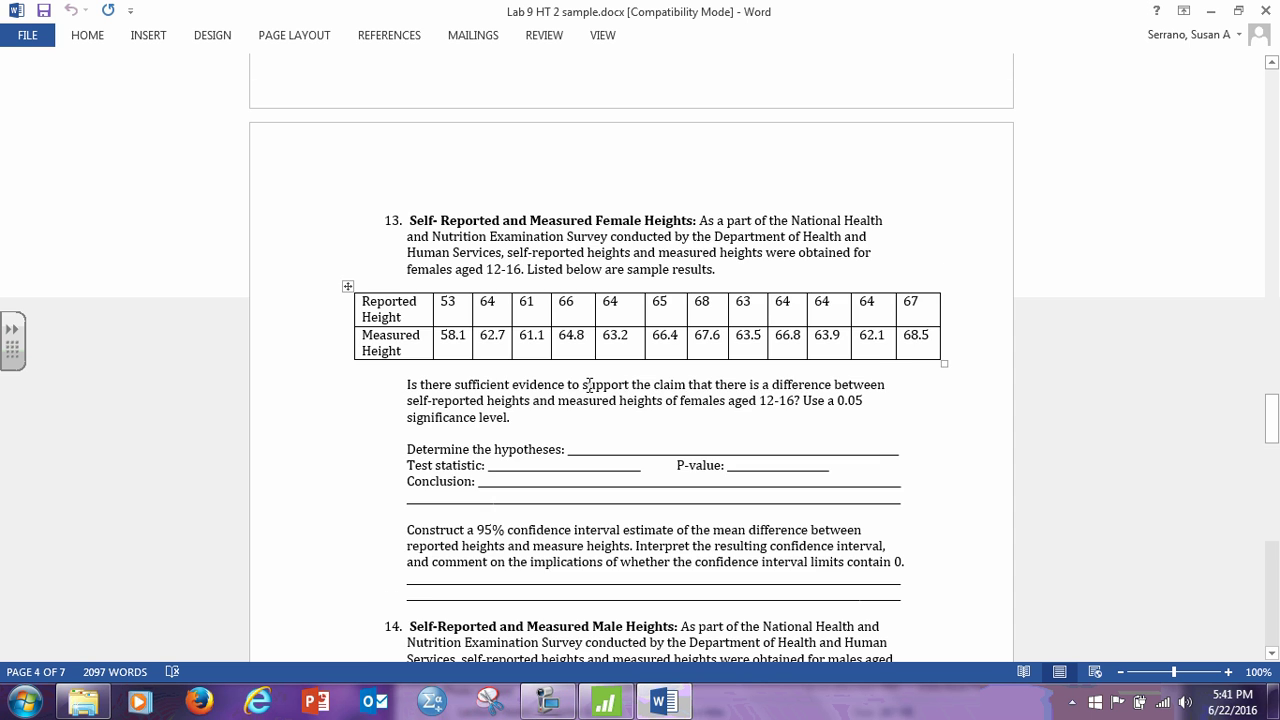
{"action": "scroll", "coordinate": [590, 386], "scroll_direction": "down", "scroll_amount": 2}
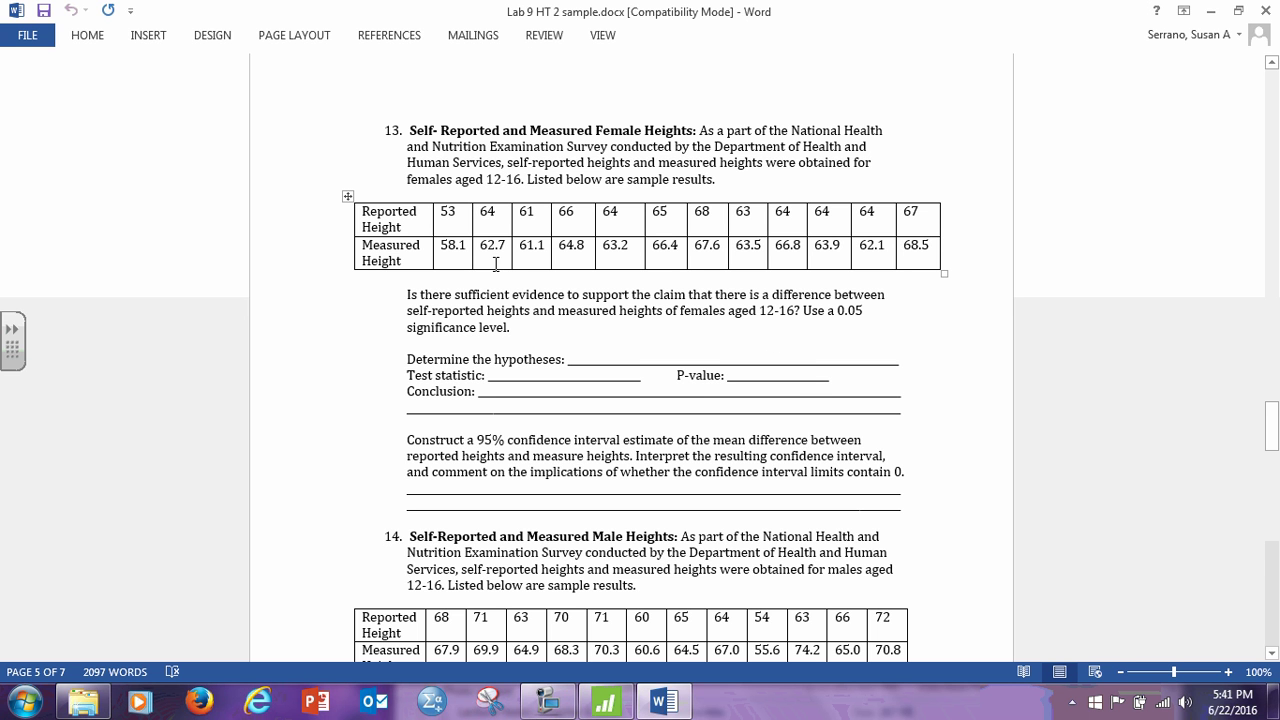
{"action": "left_click", "coordinate": [604, 688]}
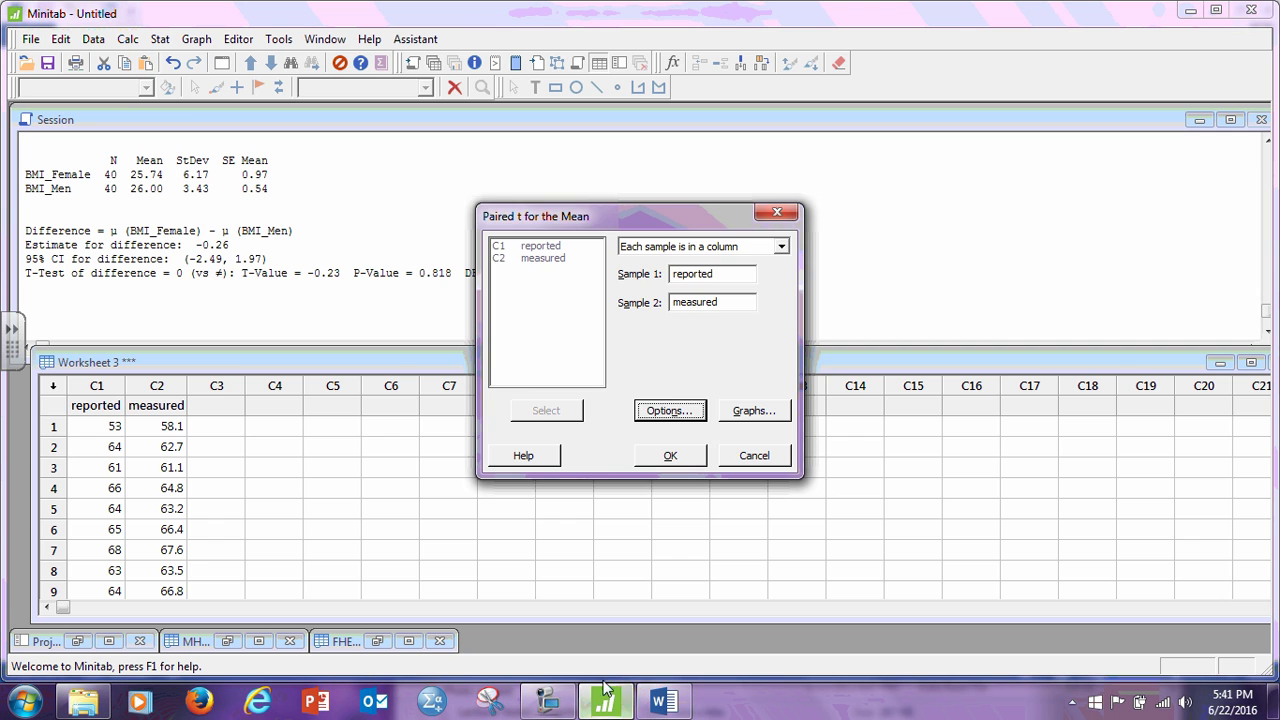
{"action": "left_click", "coordinate": [668, 410]}
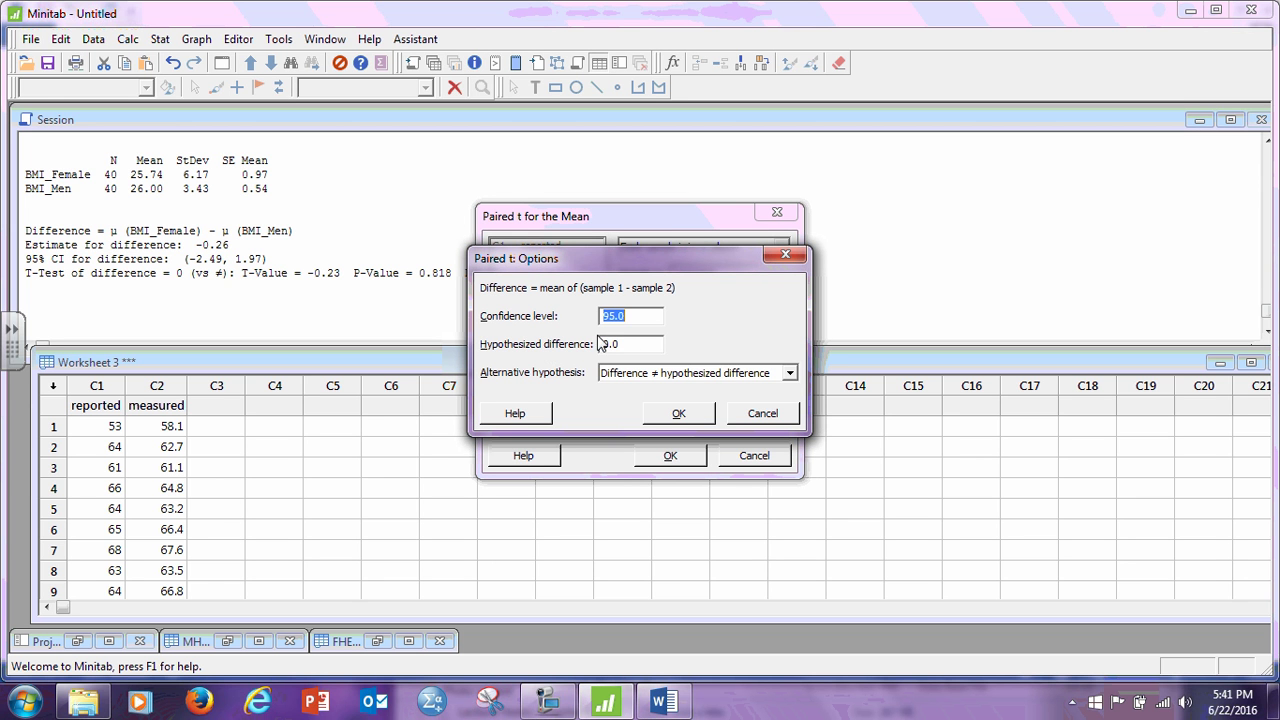
{"action": "left_click", "coordinate": [679, 414]}
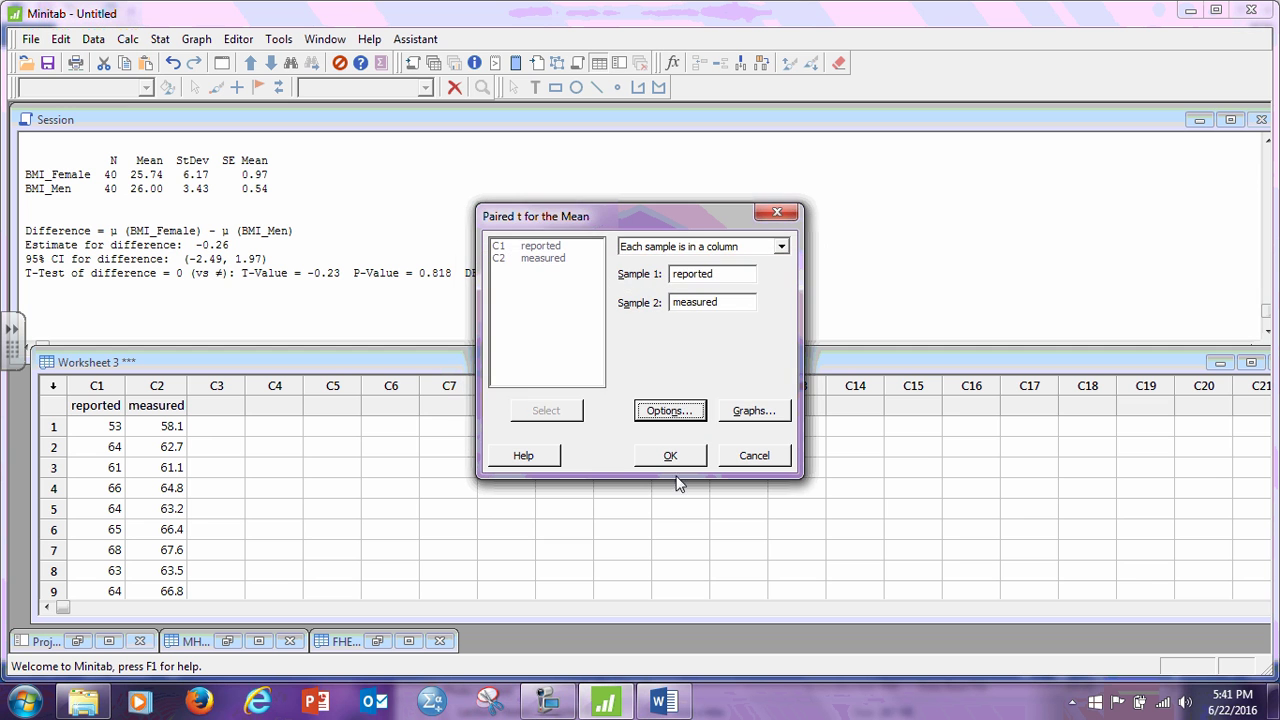
{"action": "left_click", "coordinate": [667, 411]}
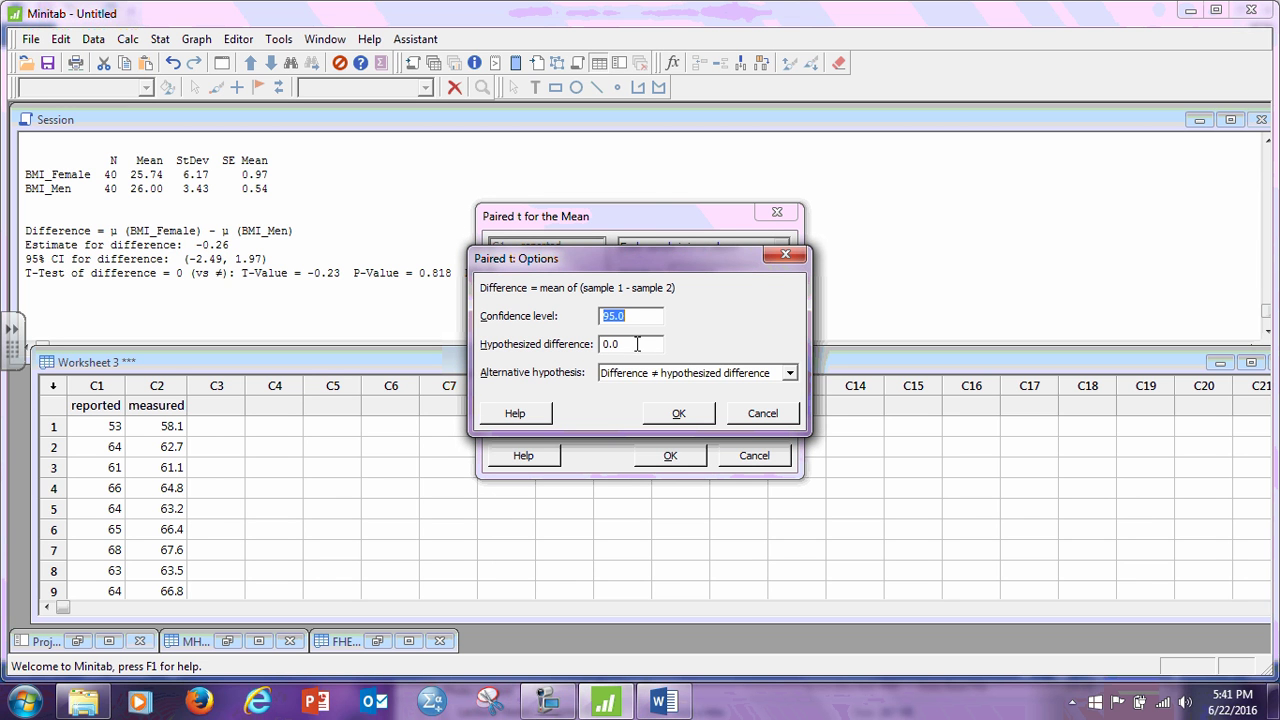
{"action": "left_click", "coordinate": [679, 414]}
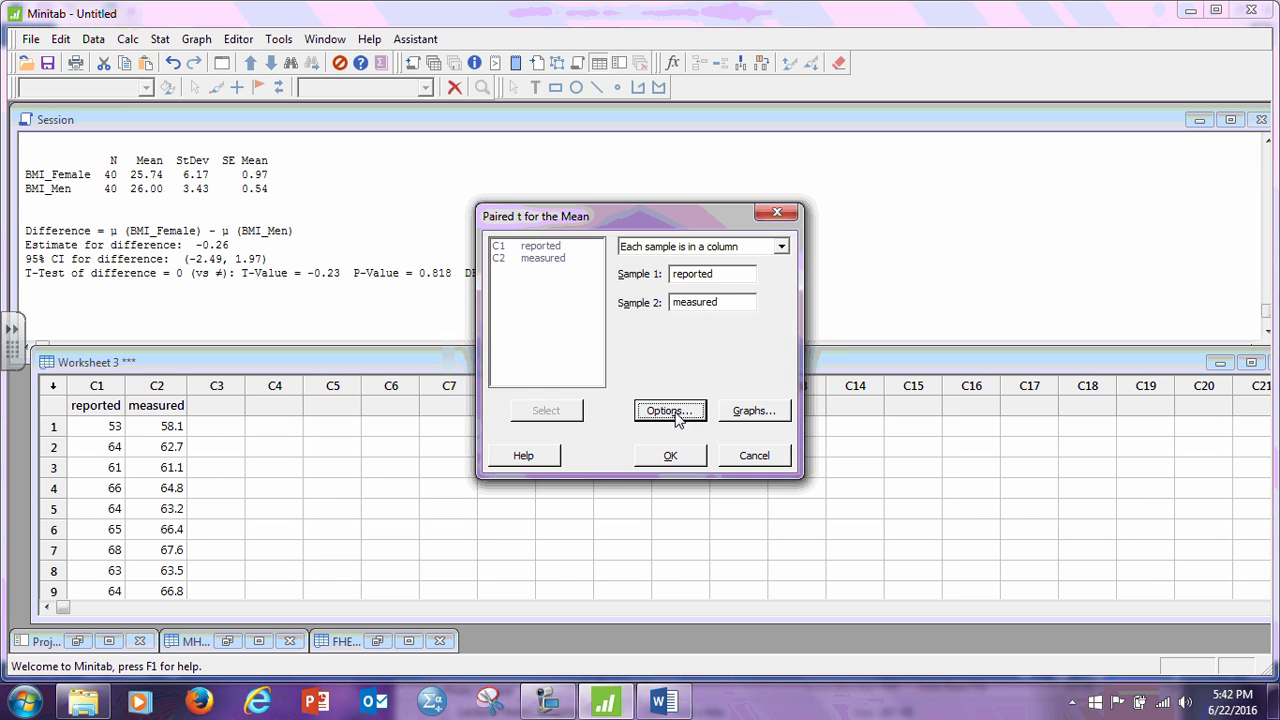
{"action": "left_click", "coordinate": [670, 455]}
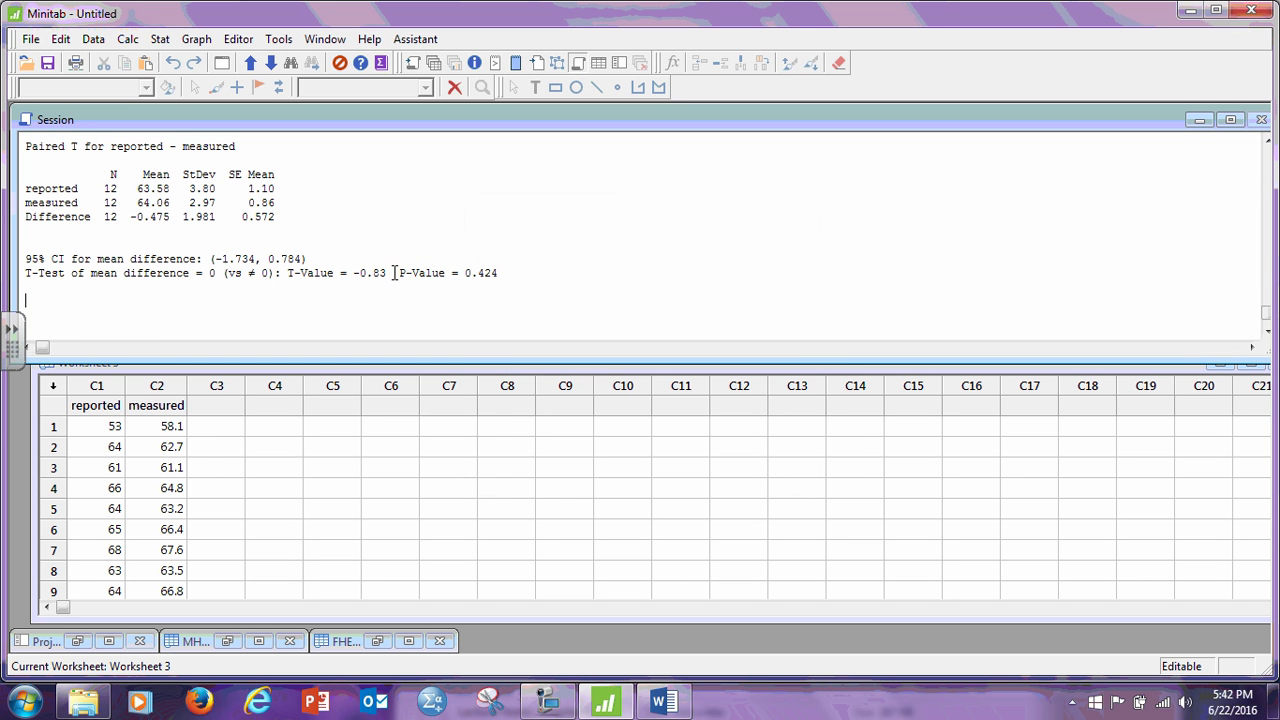
Step: Examine the paired test's T-Value and P-Value and compare the P-Value with the significance level given in problem 13
{"action": "left_click_drag", "start_coordinate": [391, 274], "coordinate": [326, 273]}
{"action": "left_click_drag", "start_coordinate": [502, 271], "coordinate": [470, 273]}
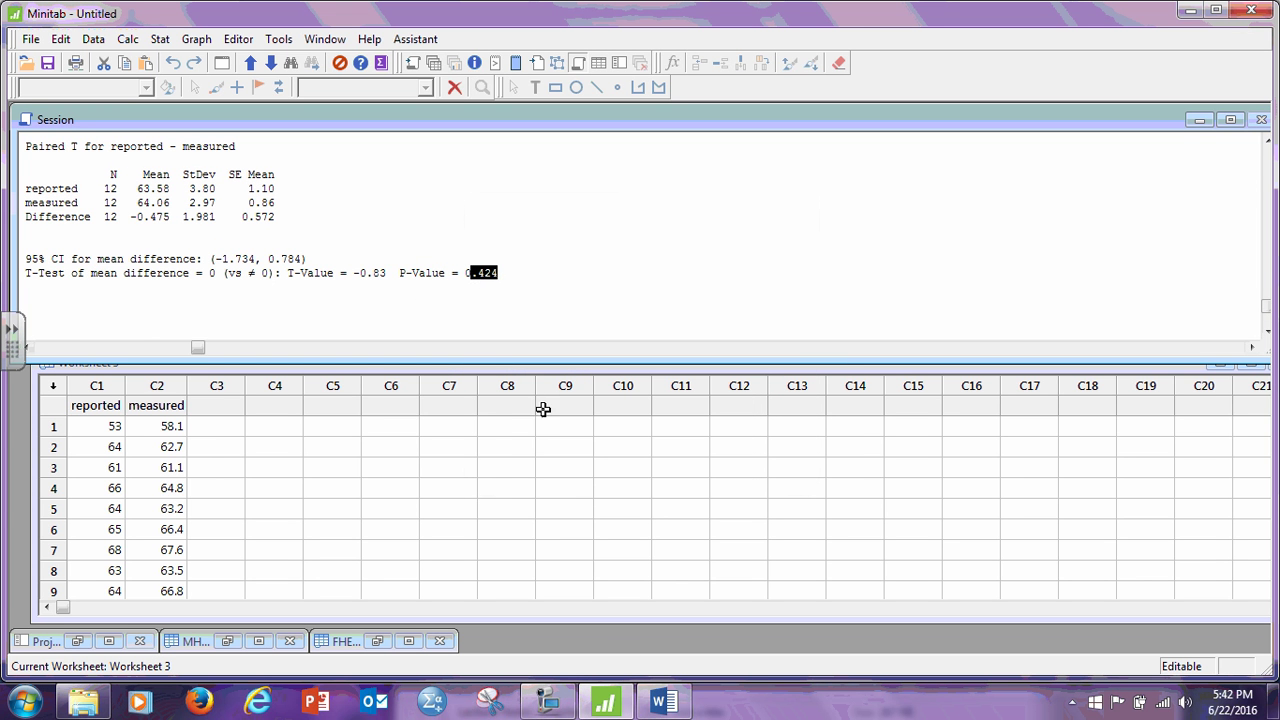
{"action": "left_click", "coordinate": [660, 703]}
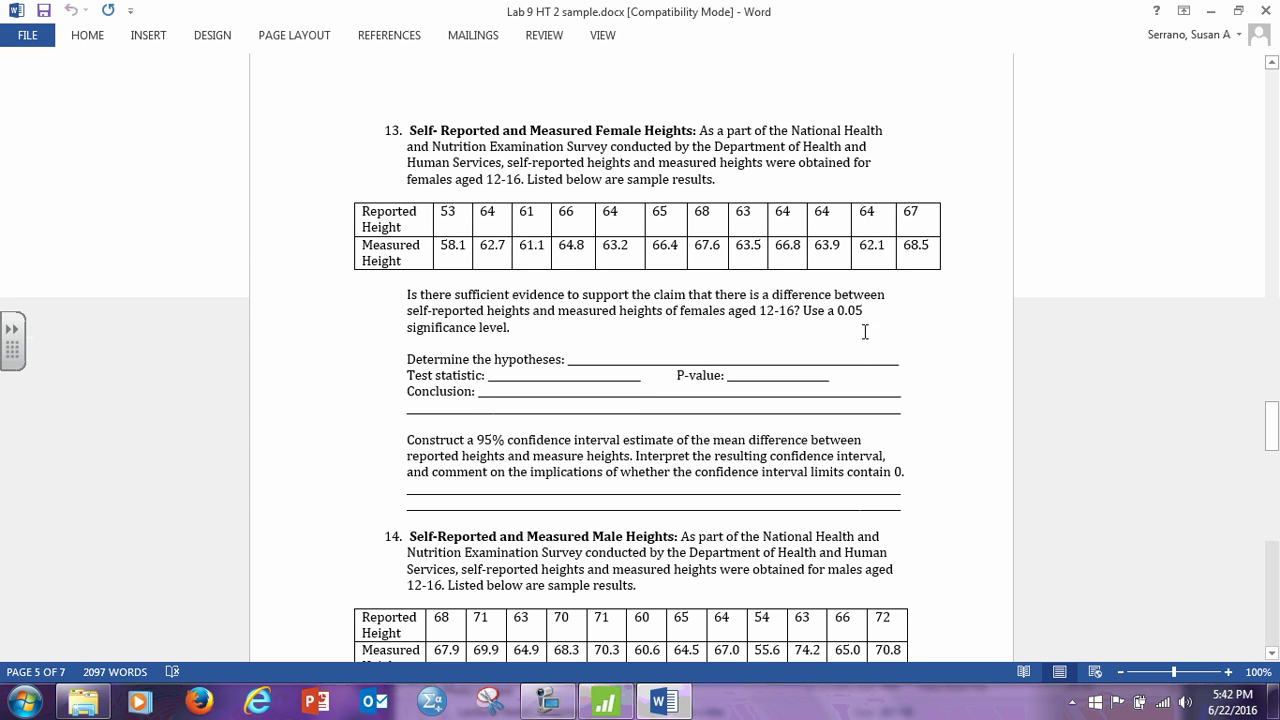
{"action": "left_click", "coordinate": [605, 703]}
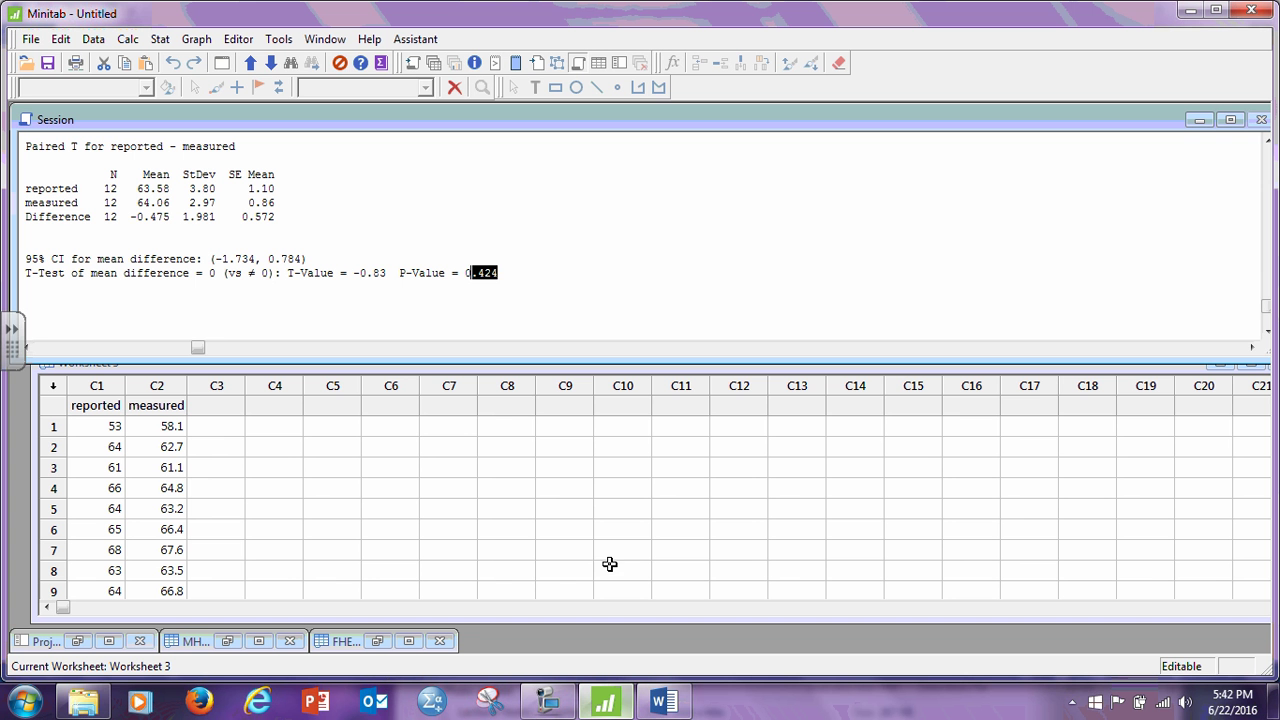
{"action": "left_click", "coordinate": [486, 318]}
Step: Switch to Word and read problem 17 on the standard deviations of tobacco and alcohol use times in animated children's movies
{"action": "left_click", "coordinate": [665, 703]}
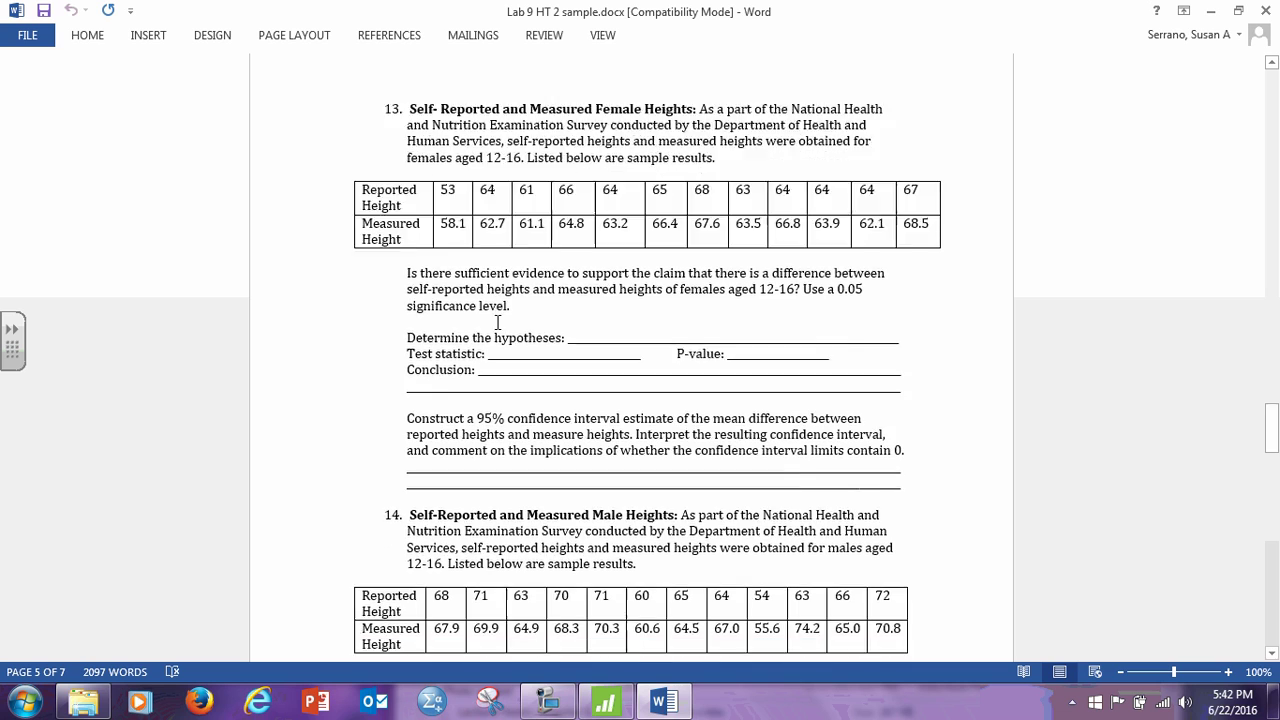
{"action": "scroll", "coordinate": [497, 320], "scroll_direction": "down", "scroll_amount": 10}
{"action": "scroll", "coordinate": [474, 338], "scroll_direction": "down", "scroll_amount": 20}
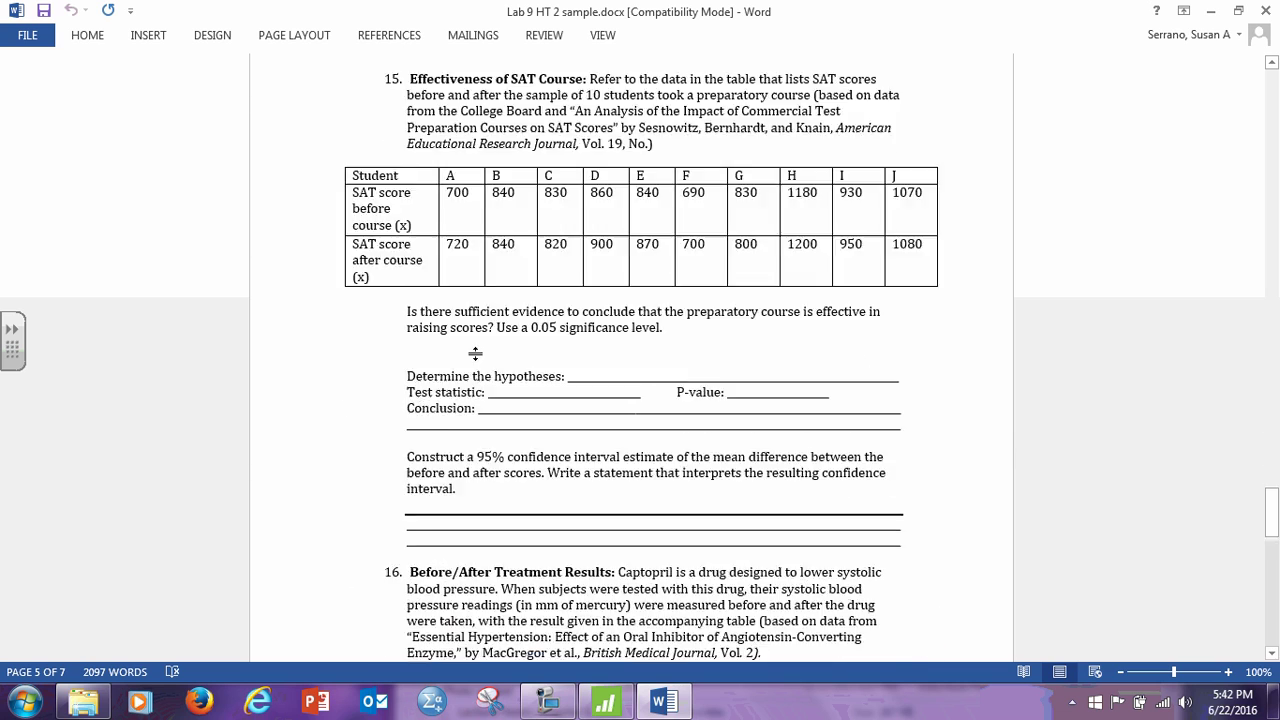
{"action": "scroll", "coordinate": [455, 368], "scroll_direction": "down", "scroll_amount": 7}
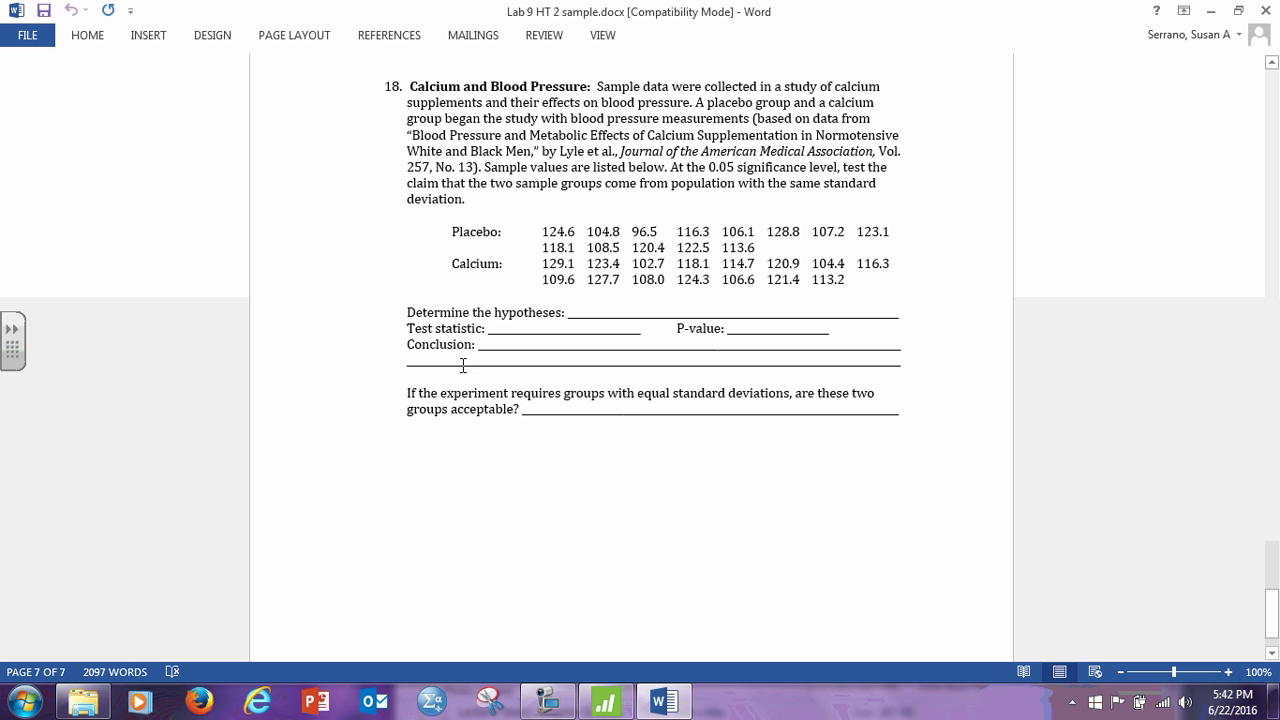
{"action": "scroll", "coordinate": [450, 368], "scroll_direction": "down", "scroll_amount": 1}
{"action": "scroll", "coordinate": [409, 397], "scroll_direction": "up", "scroll_amount": 1}
{"action": "scroll", "coordinate": [396, 398], "scroll_direction": "up", "scroll_amount": 4}
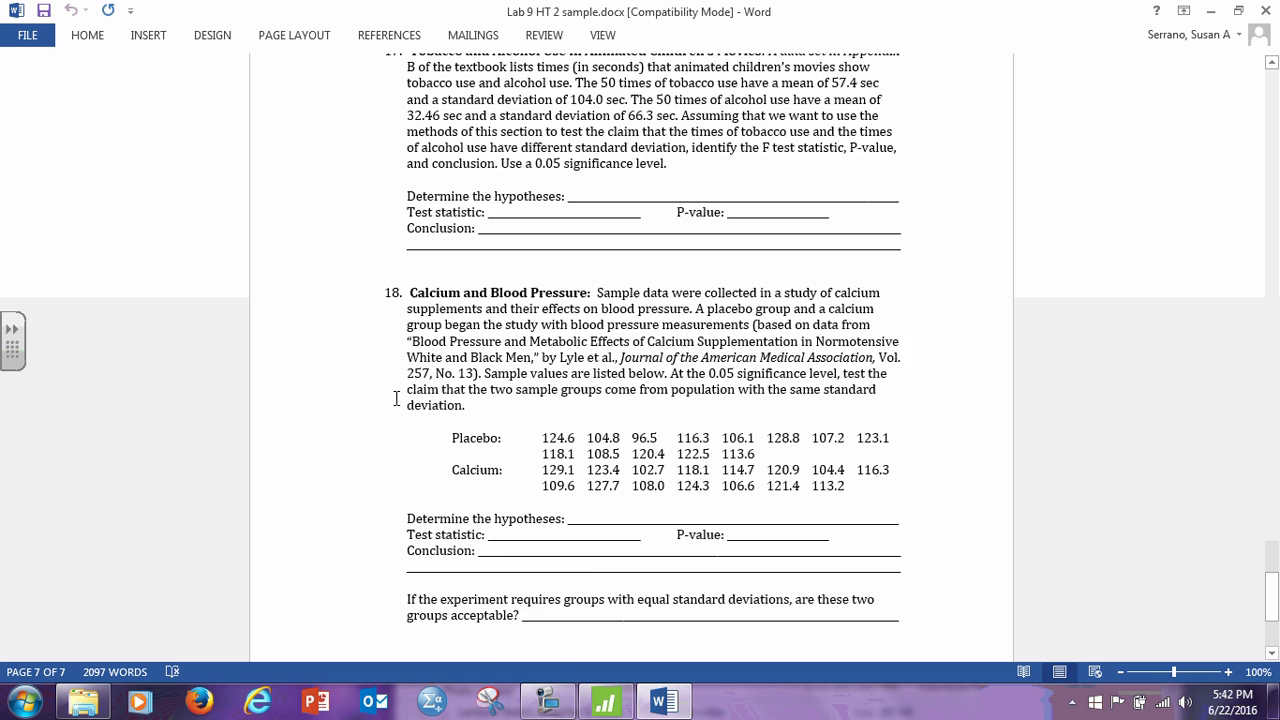
{"action": "scroll", "coordinate": [396, 398], "scroll_direction": "up", "scroll_amount": 3}
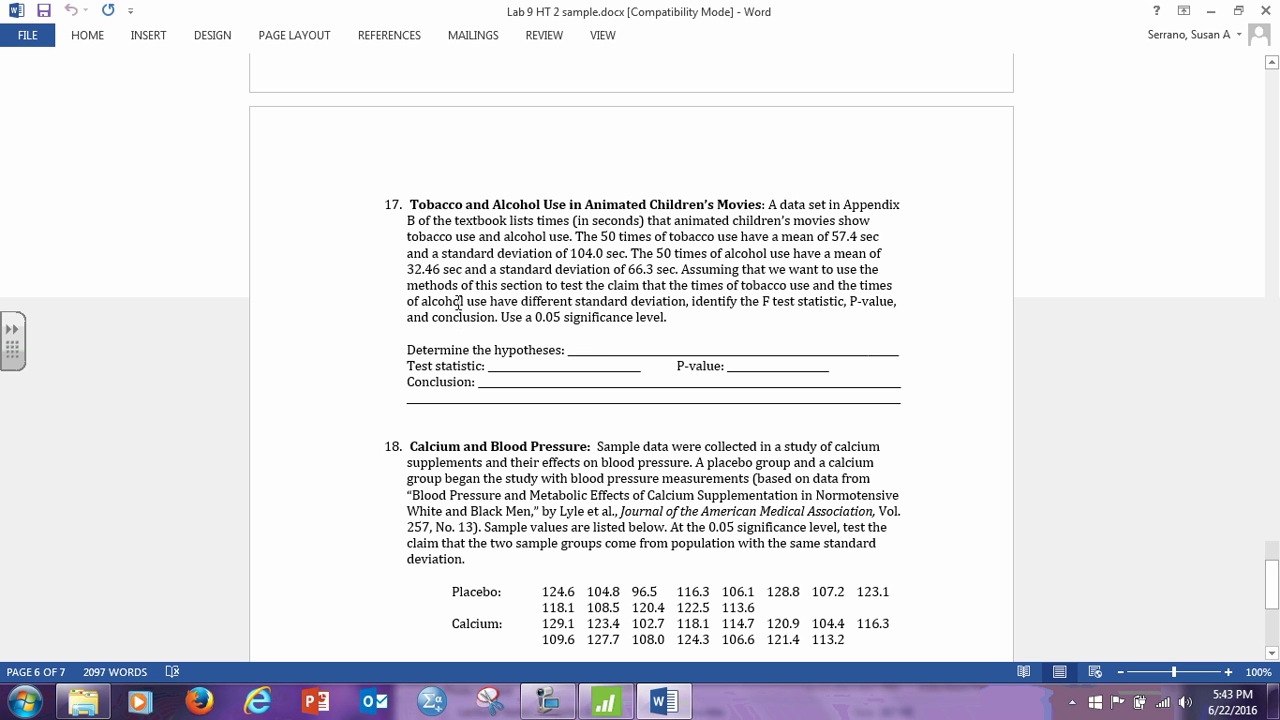
Step: Switch to Minitab and set up a 2 Variances test that uses sample standard deviations as its input
{"action": "left_click", "coordinate": [610, 705]}
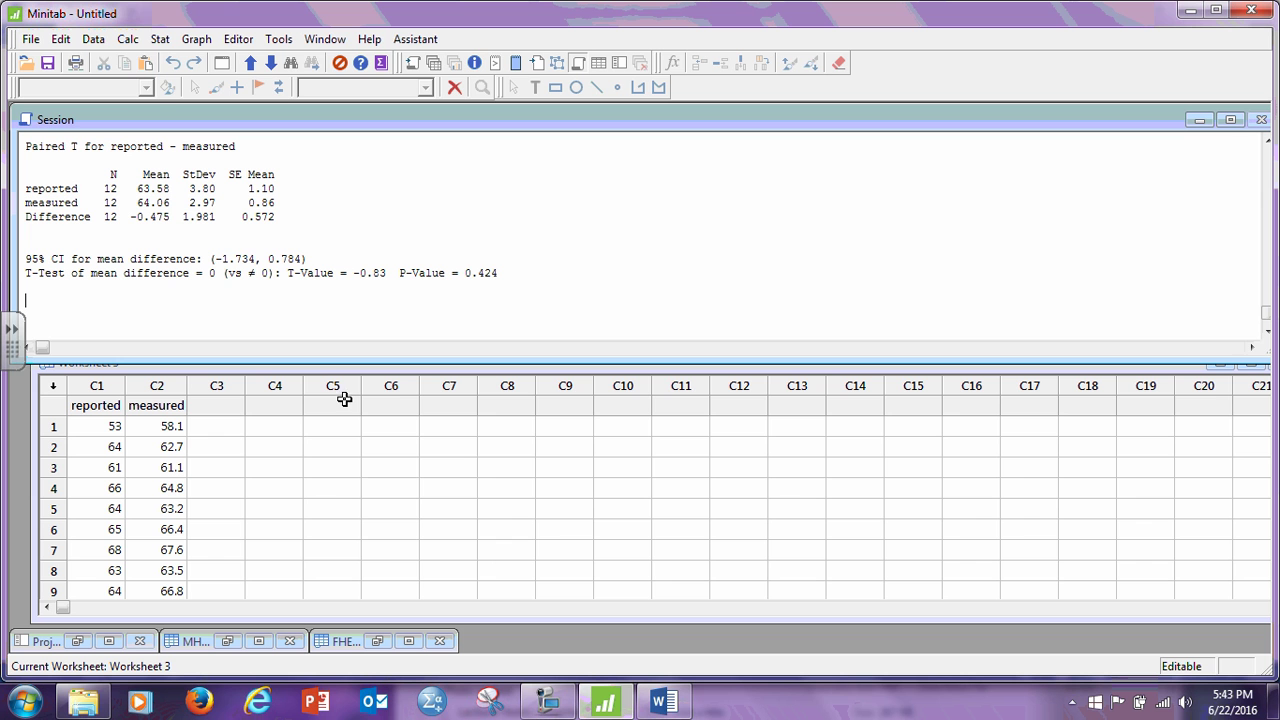
{"action": "left_click", "coordinate": [160, 40]}
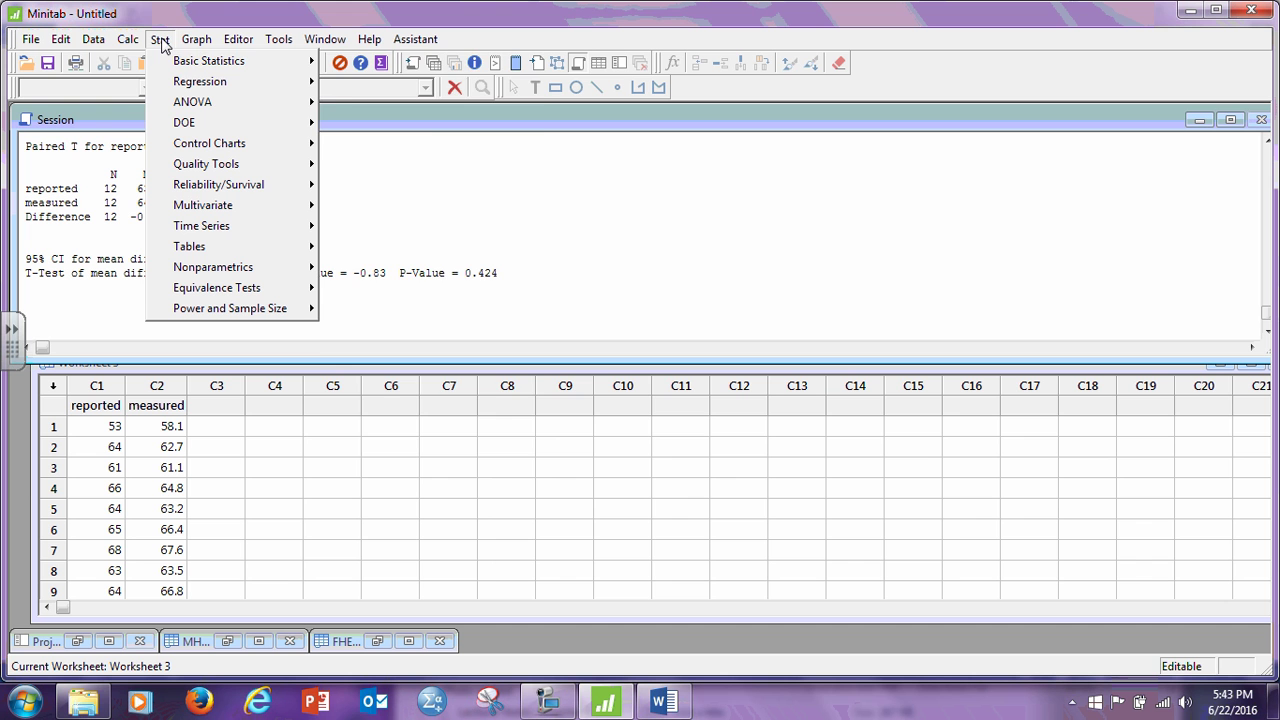
{"action": "mouse_move", "coordinate": [210, 61]}
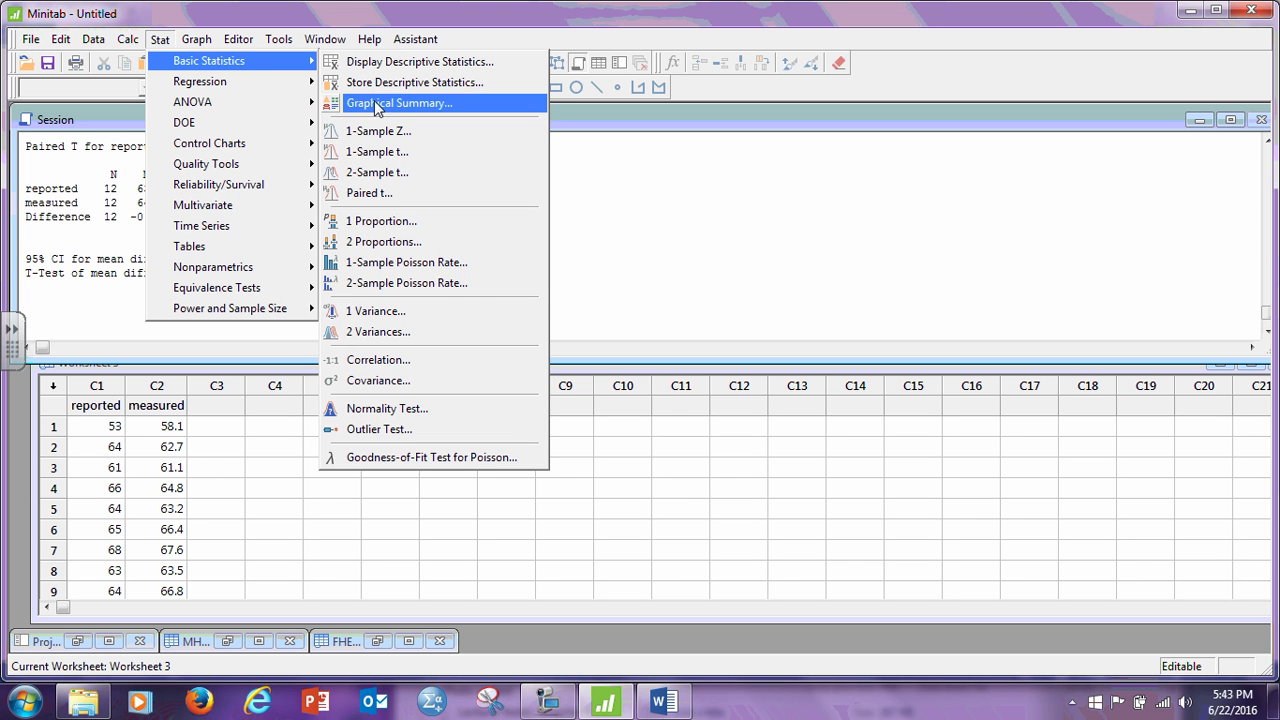
{"action": "left_click", "coordinate": [422, 338]}
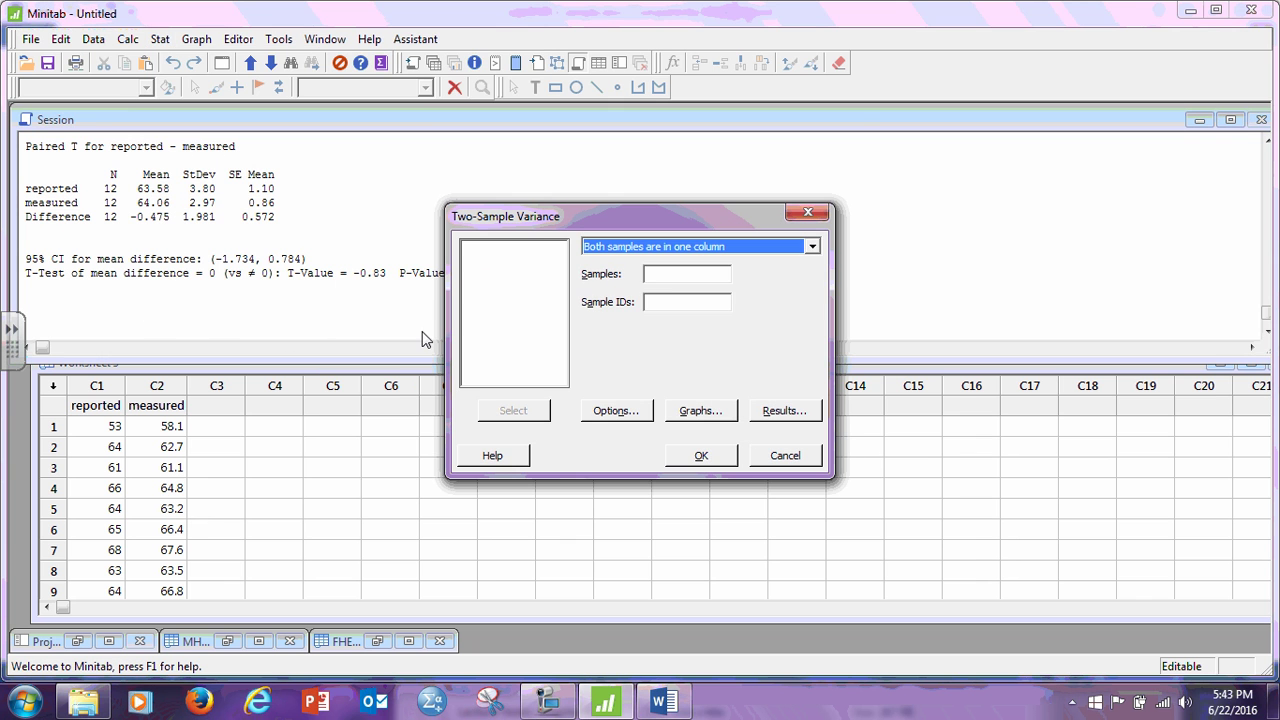
{"action": "left_click", "coordinate": [811, 247]}
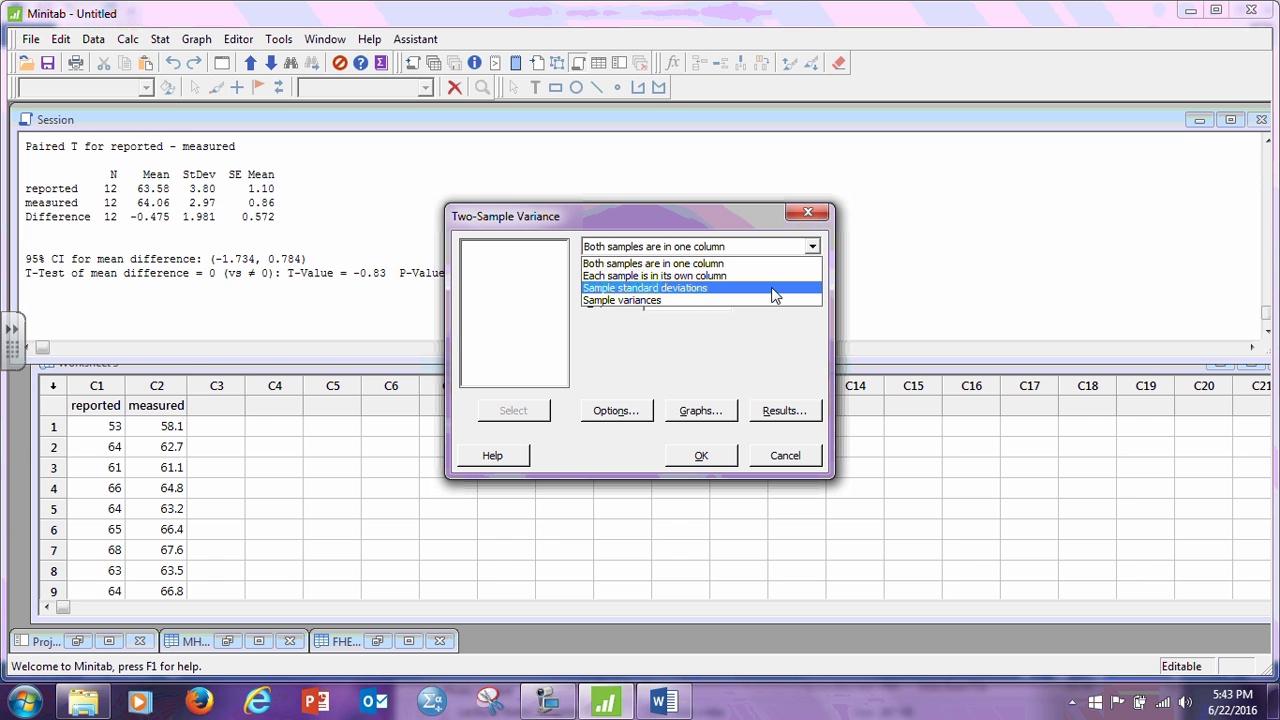
{"action": "left_click", "coordinate": [668, 291]}
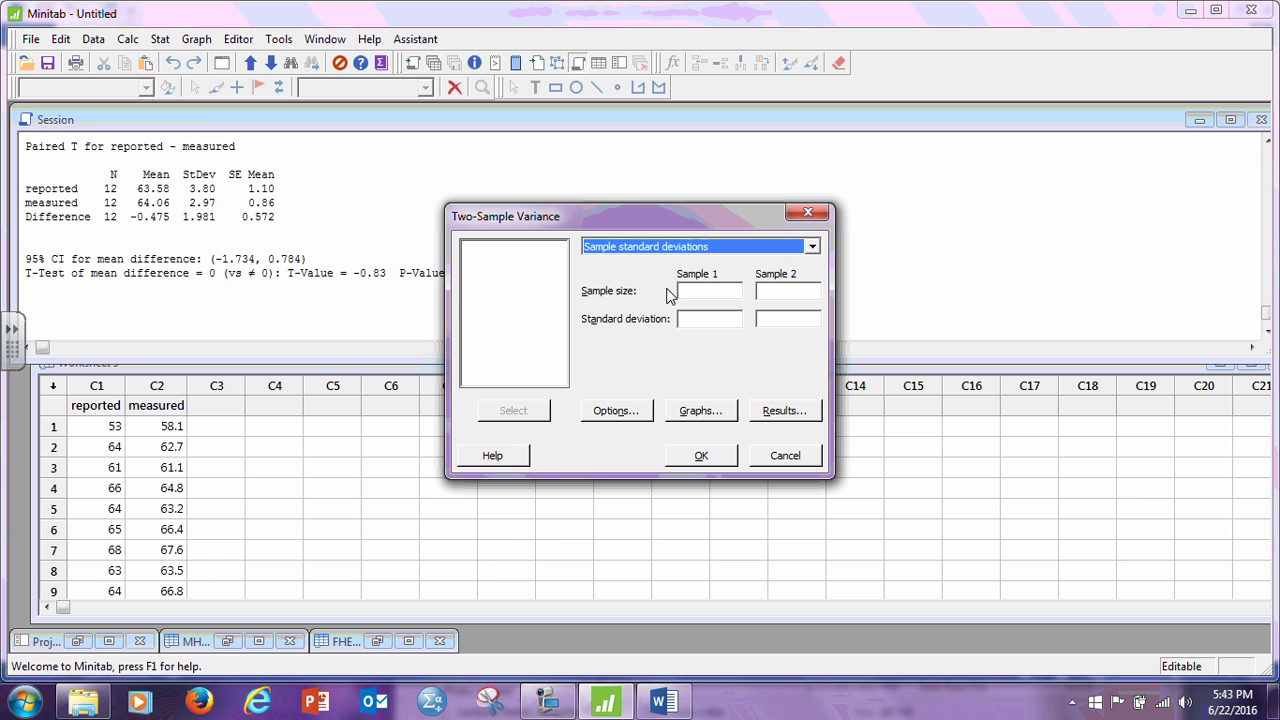
Step: Enter sample size 50 for both samples, with standard deviations 104 for sample 1 and 66.3 for sample 2
{"action": "left_click", "coordinate": [716, 290]}
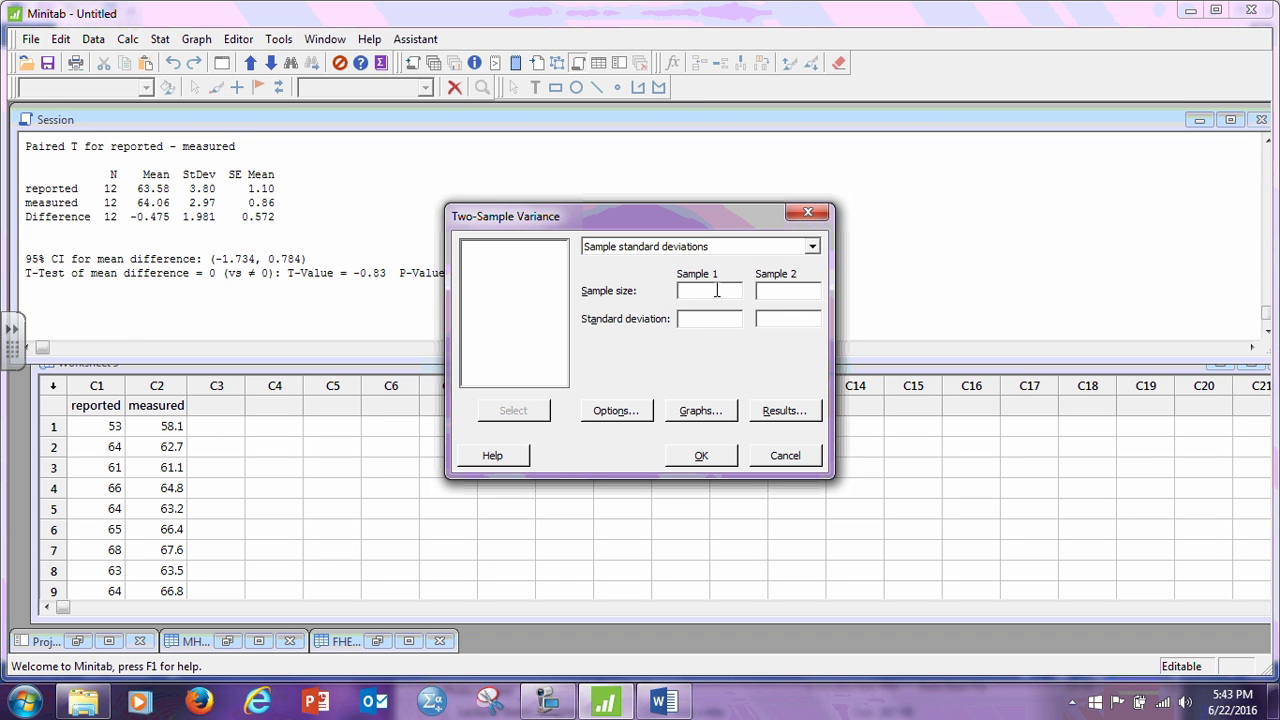
{"action": "type", "text": "50"}
{"action": "left_click", "coordinate": [703, 318]}
{"action": "type", "text": "10450"}
{"action": "left_click", "coordinate": [776, 320]}
{"action": "type", "text": "66.3"}
Step: Run the test on the standard deviation ratio with confidence level 95.0, hypothesized ratio 1 and Ratio ≠ hypothesized ratio, and minimize the resulting graph
{"action": "left_click", "coordinate": [615, 411]}
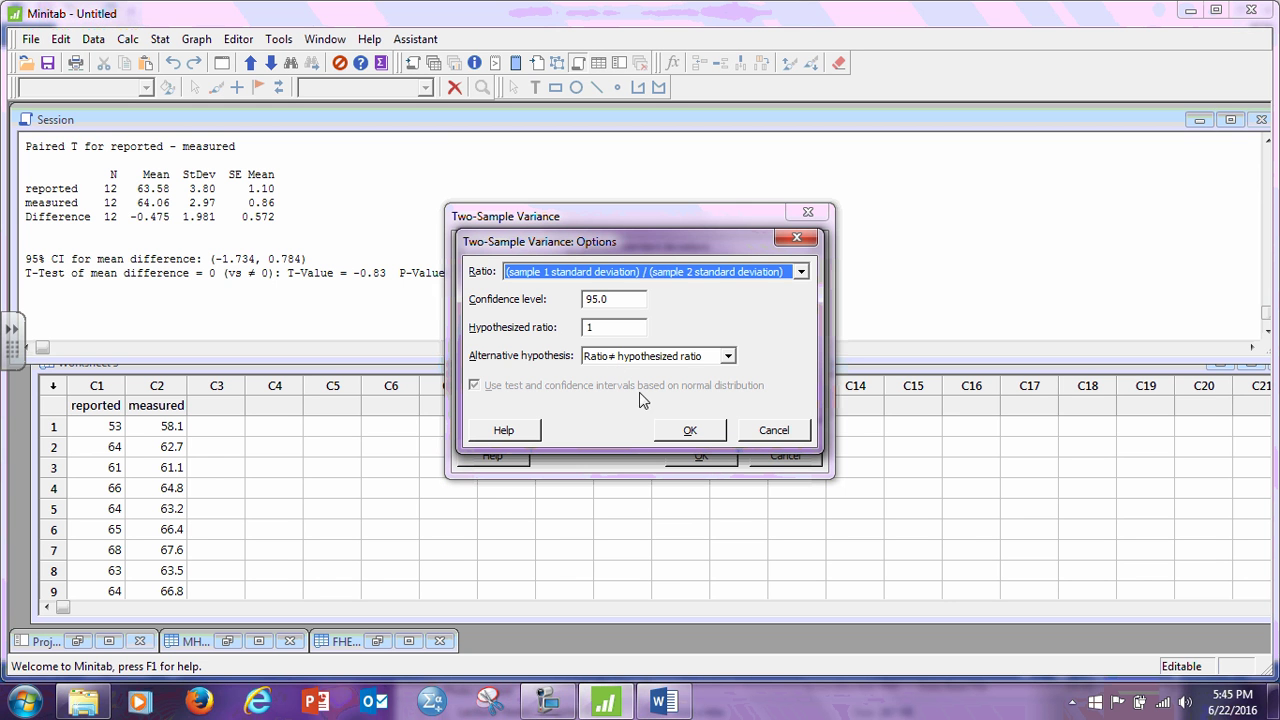
{"action": "left_click", "coordinate": [691, 431]}
{"action": "left_click", "coordinate": [701, 456]}
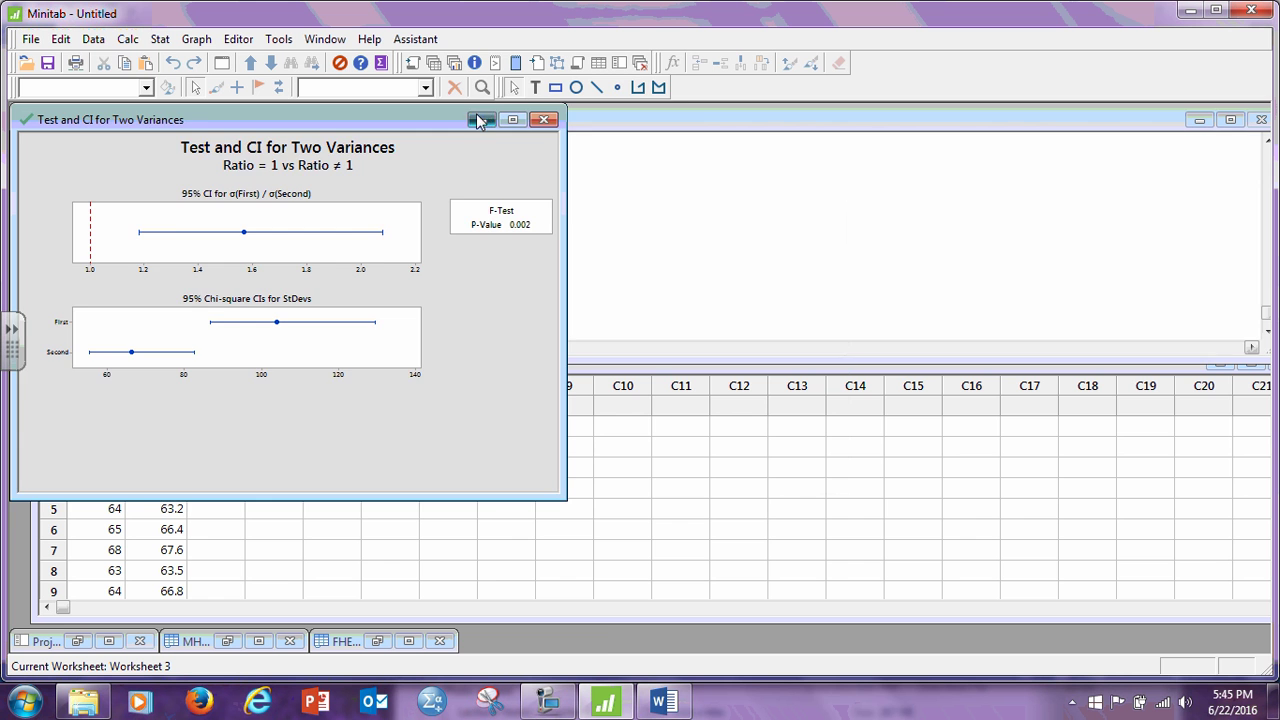
{"action": "left_click", "coordinate": [481, 120]}
Step: Examine the two variances output in the session, including the hypotheses, sample statistics, confidence intervals, F test statistic and P-Value
{"action": "scroll", "coordinate": [253, 281], "scroll_direction": "up", "scroll_amount": 2}
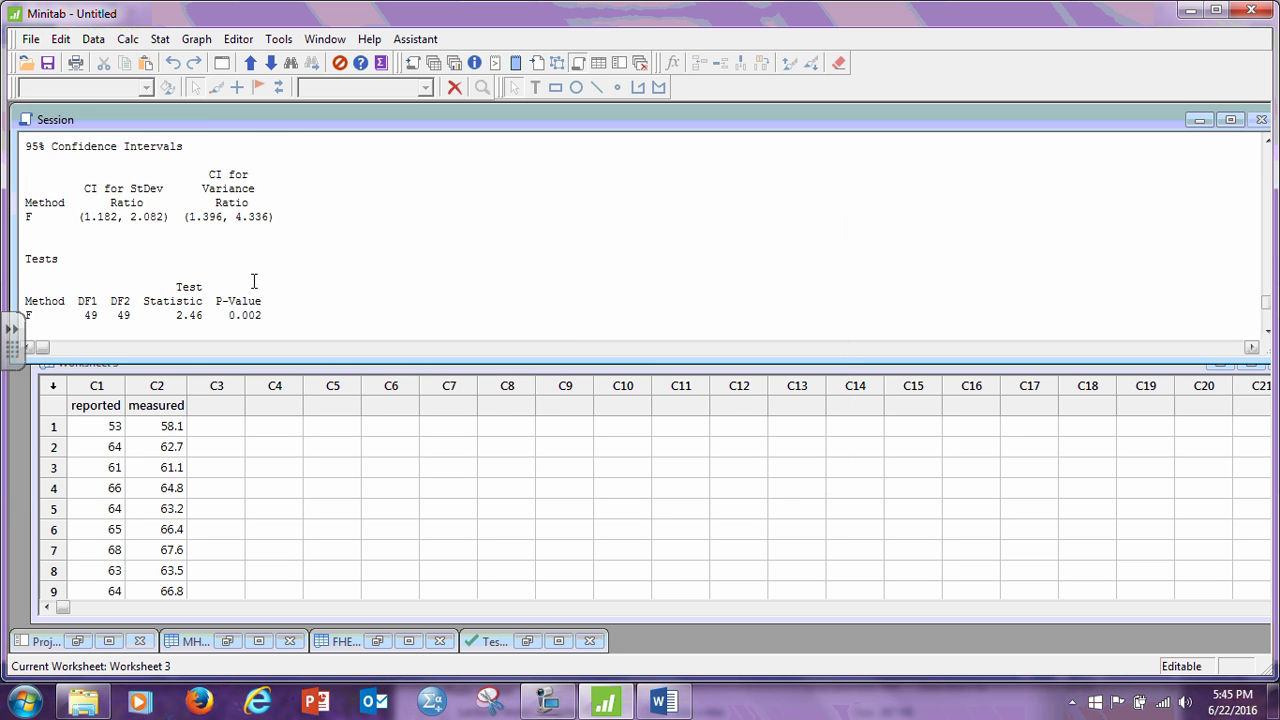
{"action": "scroll", "coordinate": [253, 281], "scroll_direction": "up", "scroll_amount": 3}
{"action": "scroll", "coordinate": [253, 281], "scroll_direction": "down", "scroll_amount": 3}
{"action": "scroll", "coordinate": [253, 281], "scroll_direction": "down", "scroll_amount": 1}
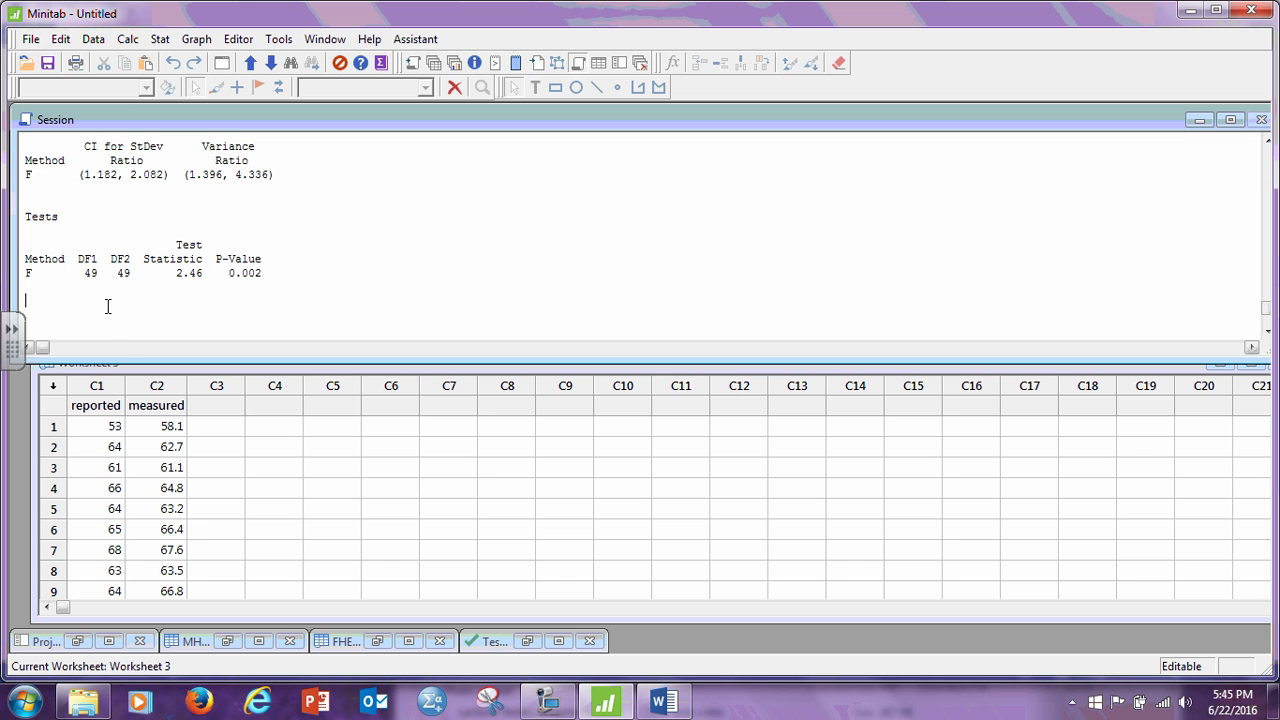
{"action": "scroll", "coordinate": [363, 268], "scroll_direction": "up", "scroll_amount": 5}
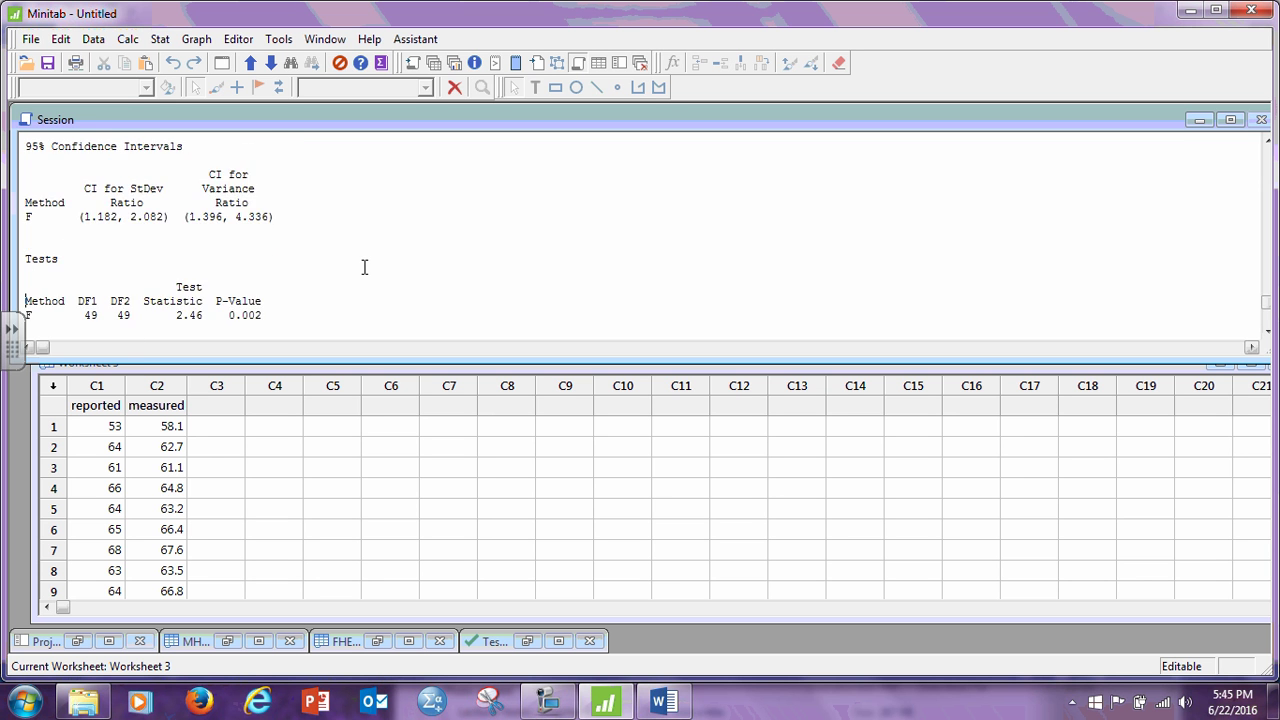
{"action": "scroll", "coordinate": [363, 268], "scroll_direction": "up", "scroll_amount": 5}
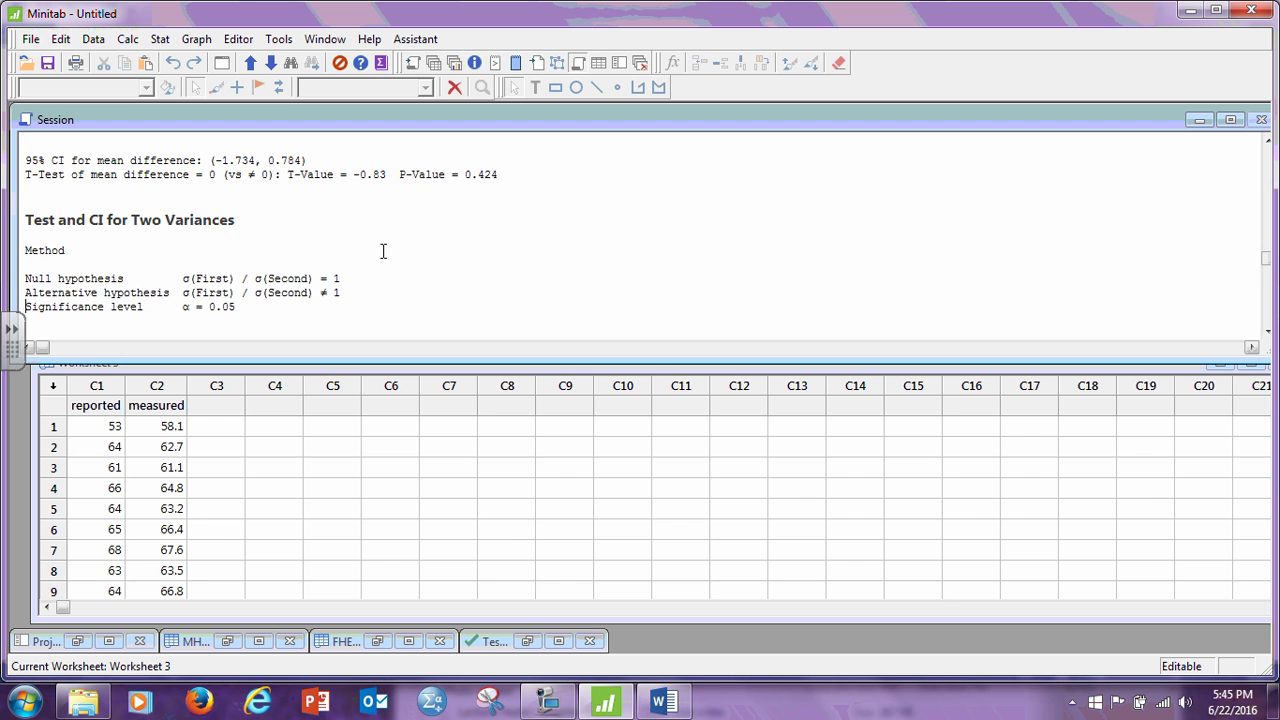
{"action": "scroll", "coordinate": [448, 272], "scroll_direction": "down", "scroll_amount": 2}
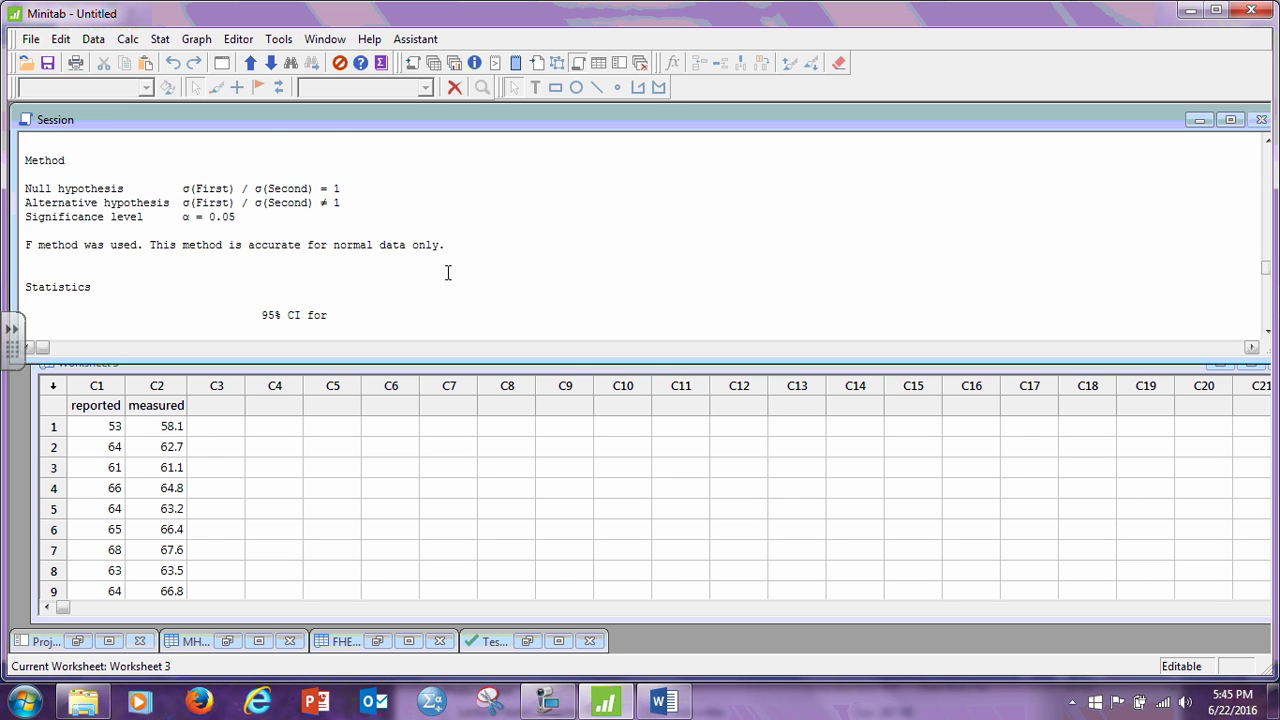
{"action": "scroll", "coordinate": [448, 272], "scroll_direction": "down", "scroll_amount": 2}
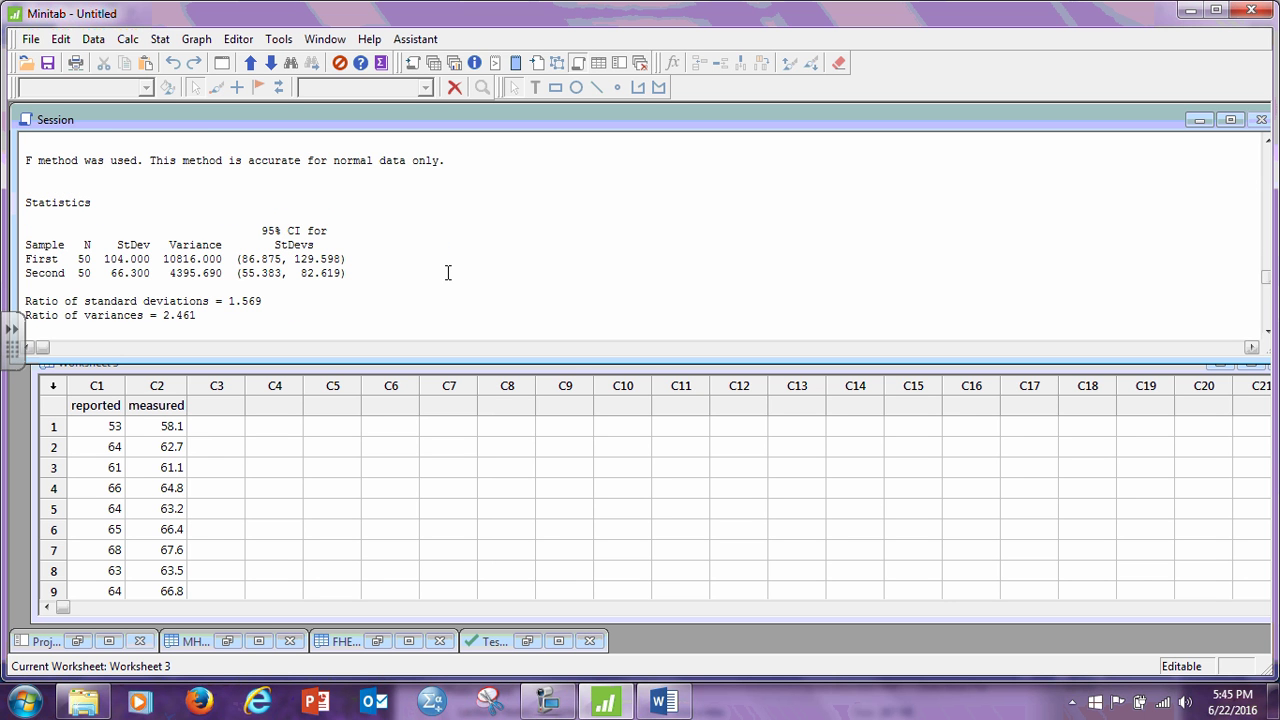
{"action": "scroll", "coordinate": [448, 272], "scroll_direction": "down", "scroll_amount": 1}
{"action": "scroll", "coordinate": [448, 272], "scroll_direction": "down", "scroll_amount": 3}
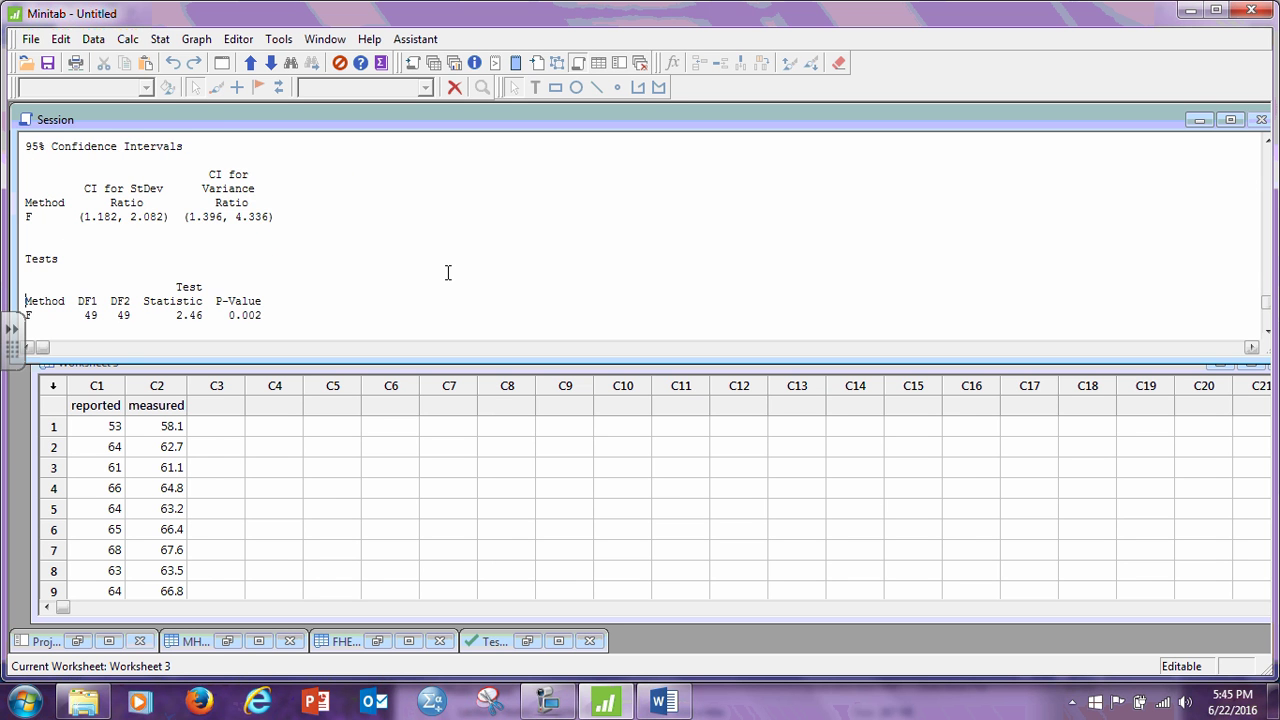
{"action": "key", "text": "ctrl+End"}
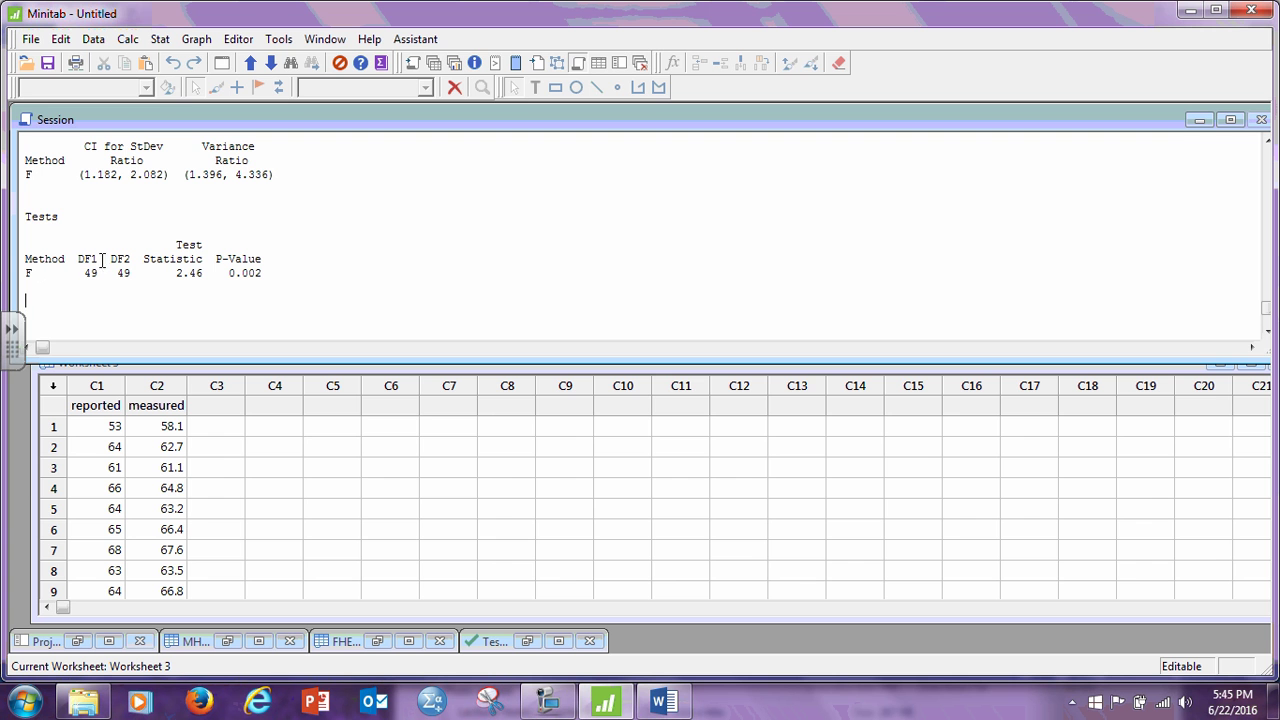
Step: Compare the F test statistic and P-Value in Minitab with the claim and significance level of problem 17 in Word
{"action": "left_click", "coordinate": [661, 703]}
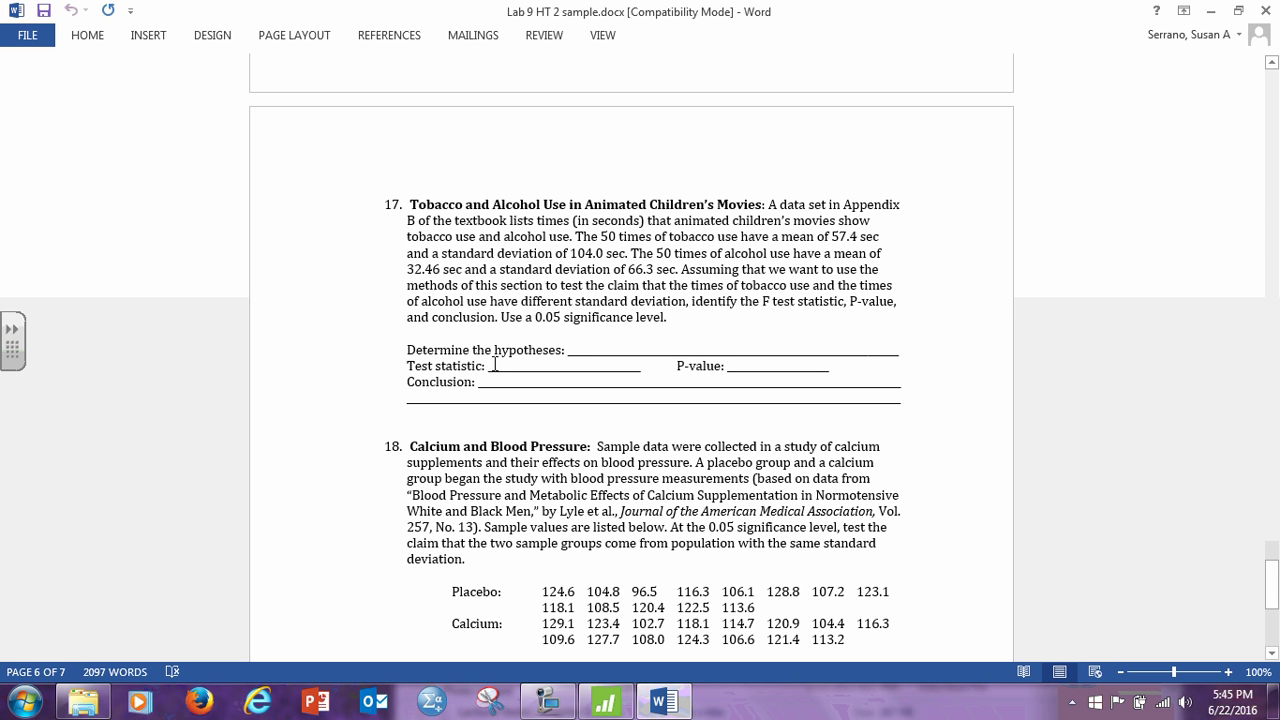
{"action": "left_click", "coordinate": [607, 703]}
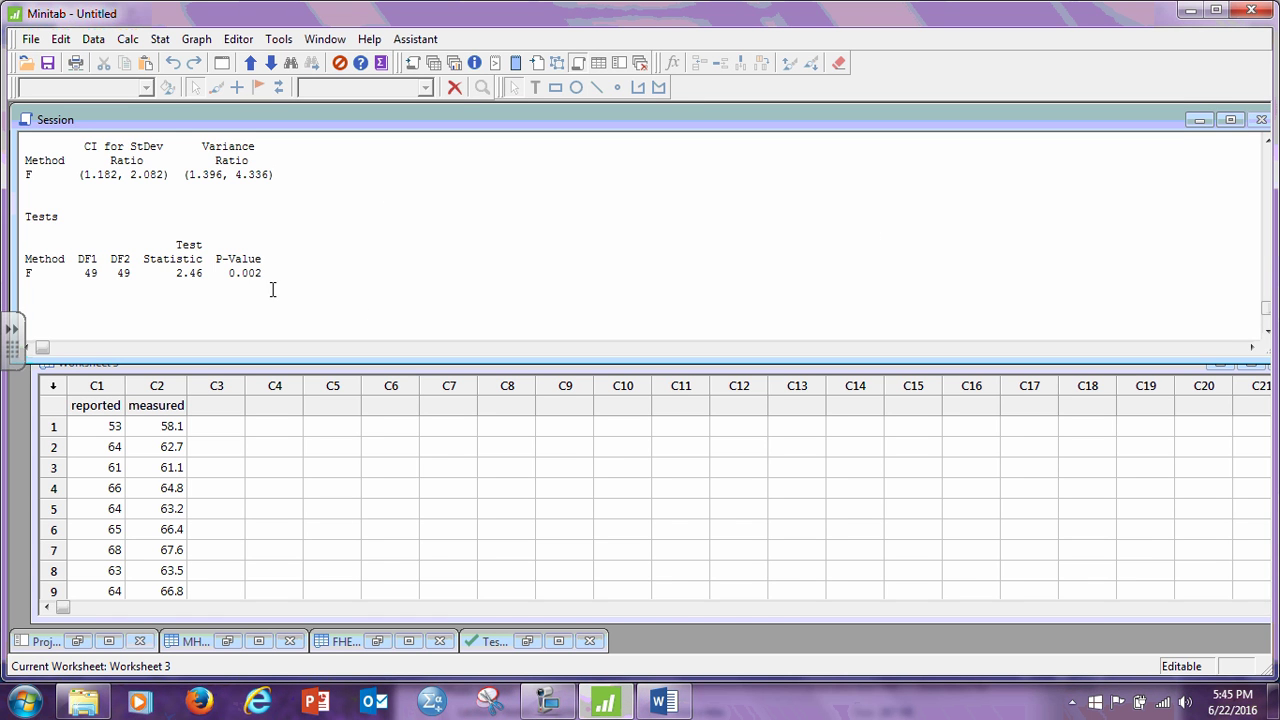
{"action": "left_click", "coordinate": [661, 703]}
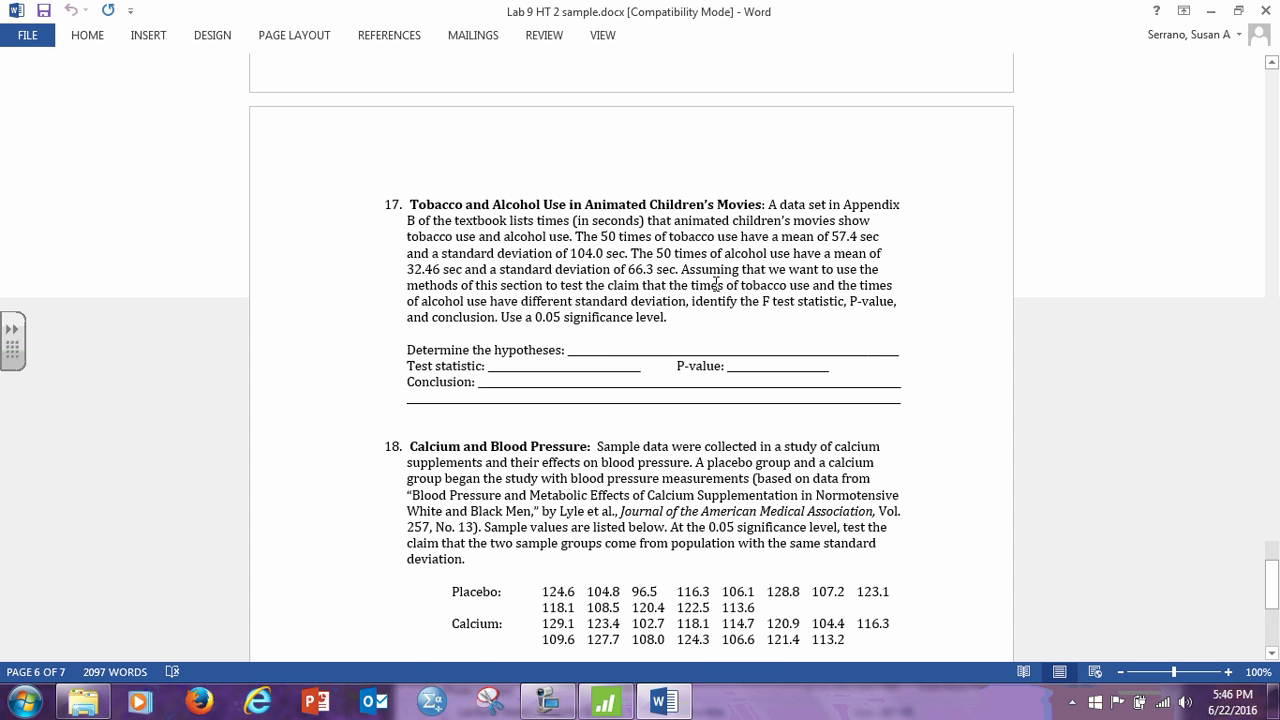
Step: Review problem 18 on calcium and blood pressure and close the Lab 9 document
{"action": "scroll", "coordinate": [597, 470], "scroll_direction": "down", "scroll_amount": 4}
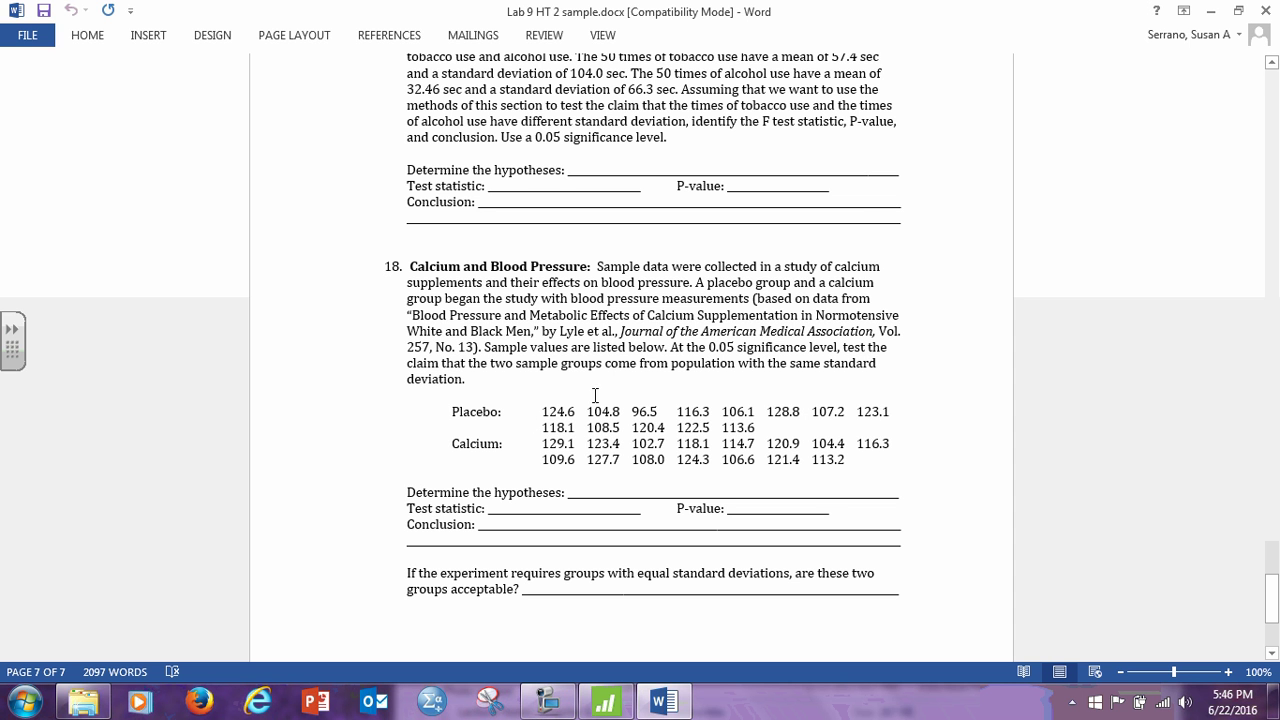
{"action": "scroll", "coordinate": [591, 387], "scroll_direction": "up", "scroll_amount": 1}
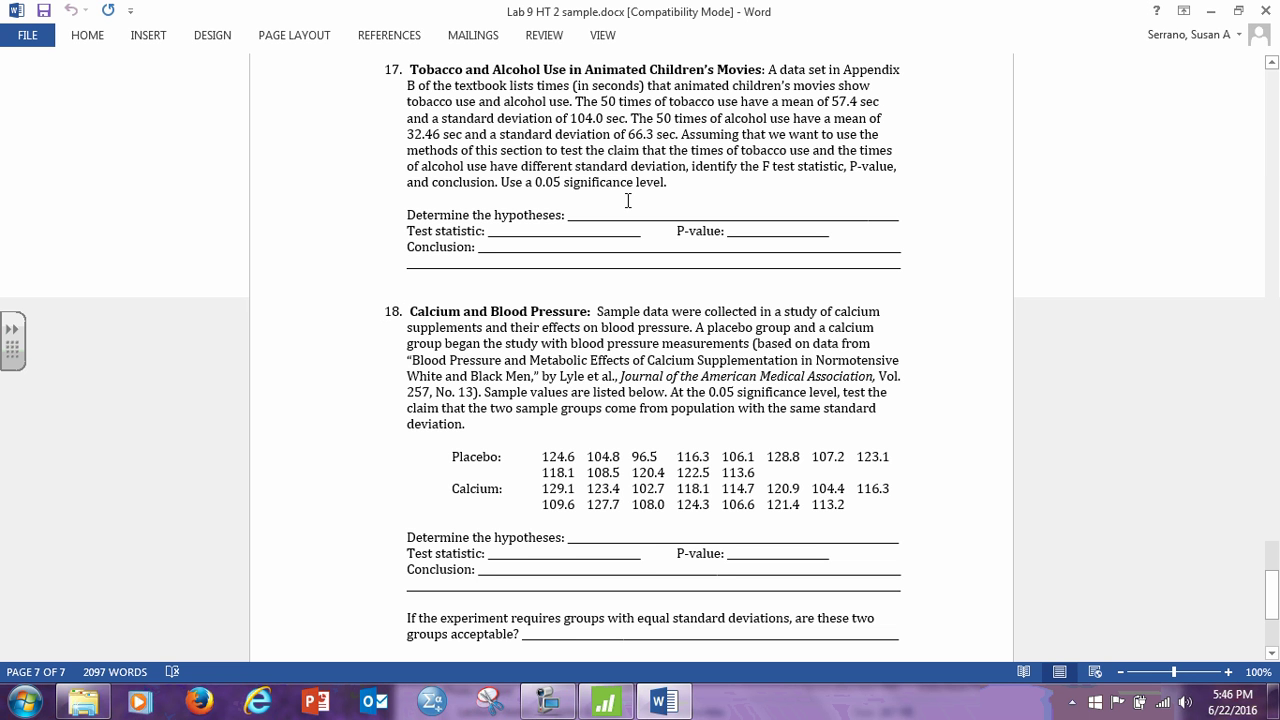
{"action": "left_click", "coordinate": [1266, 12]}
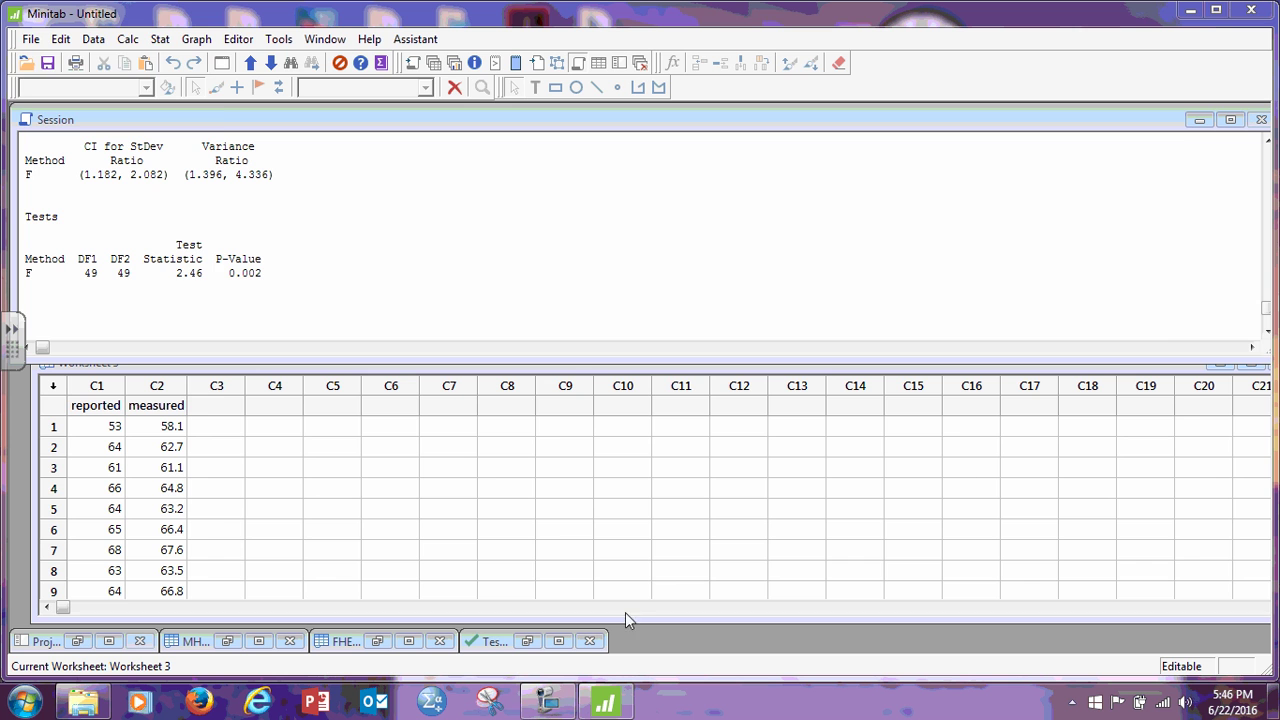
{"action": "left_click", "coordinate": [548, 702]}
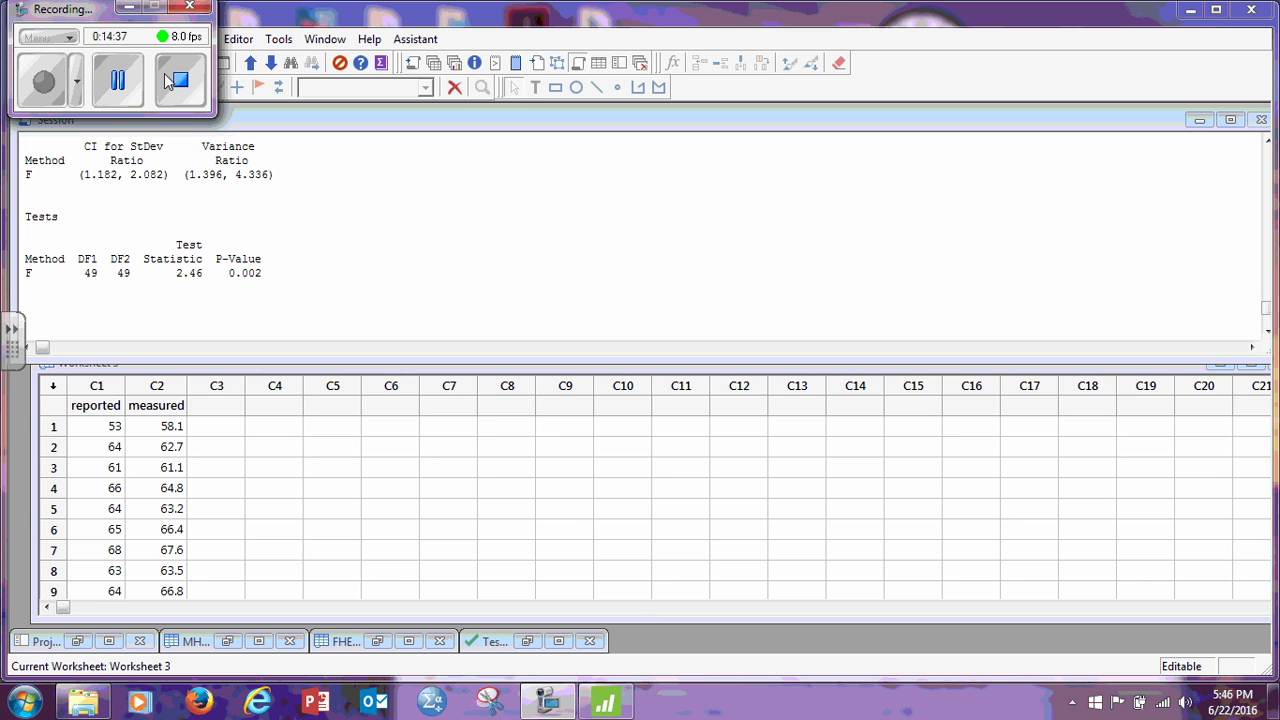